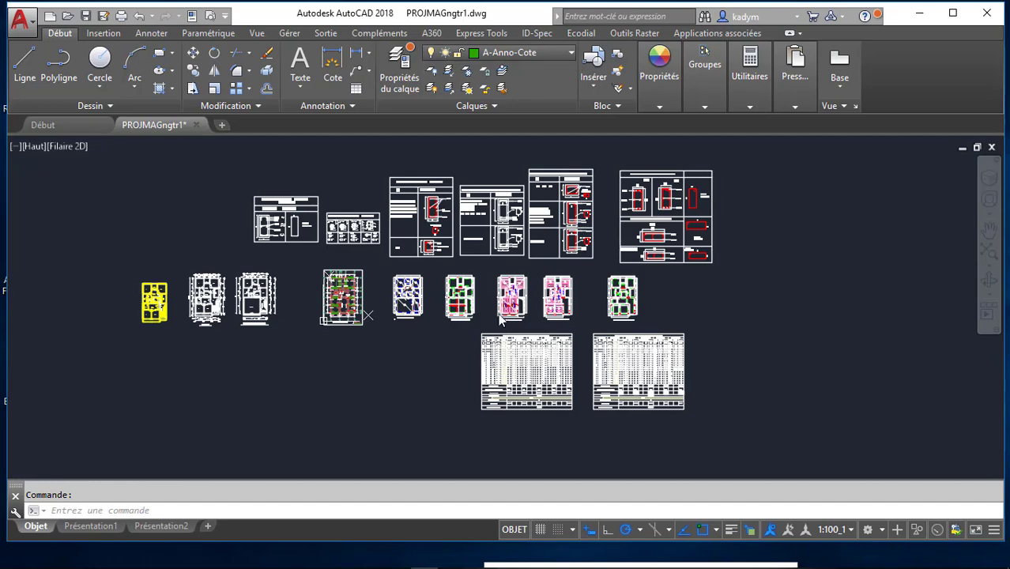
Step: Examine the ground-floor reinforcement plan (FARRAILLAGE PLANCHER RDC), focusing on the rib labels and spans of bays N1, N2 and N3
scroll(534, 313, up, 8)
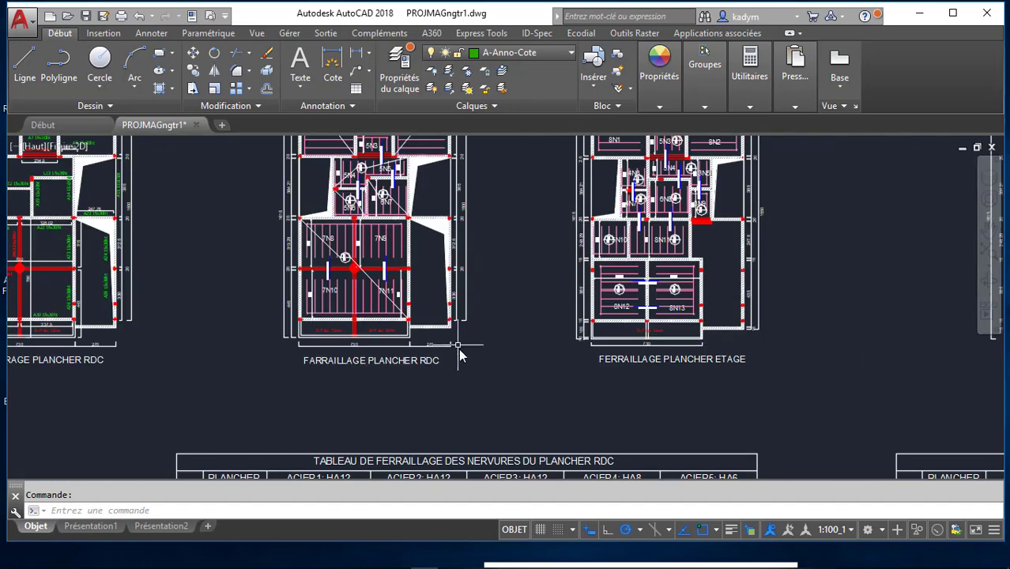
scroll(452, 354, down, 4)
scroll(451, 352, up, 6)
scroll(422, 355, down, 1)
scroll(493, 389, up, 2)
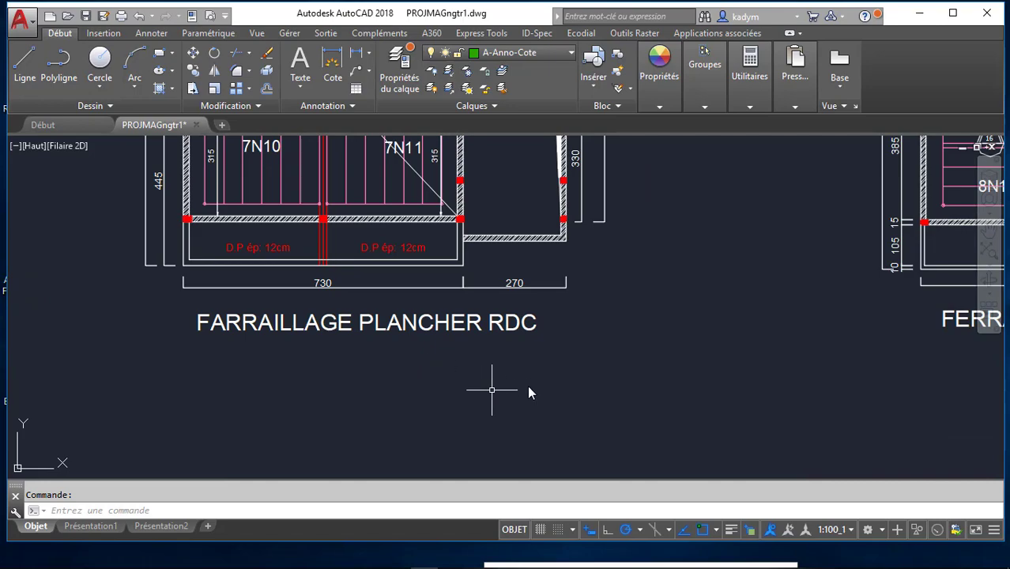
scroll(528, 393, down, 4)
scroll(464, 237, up, 4)
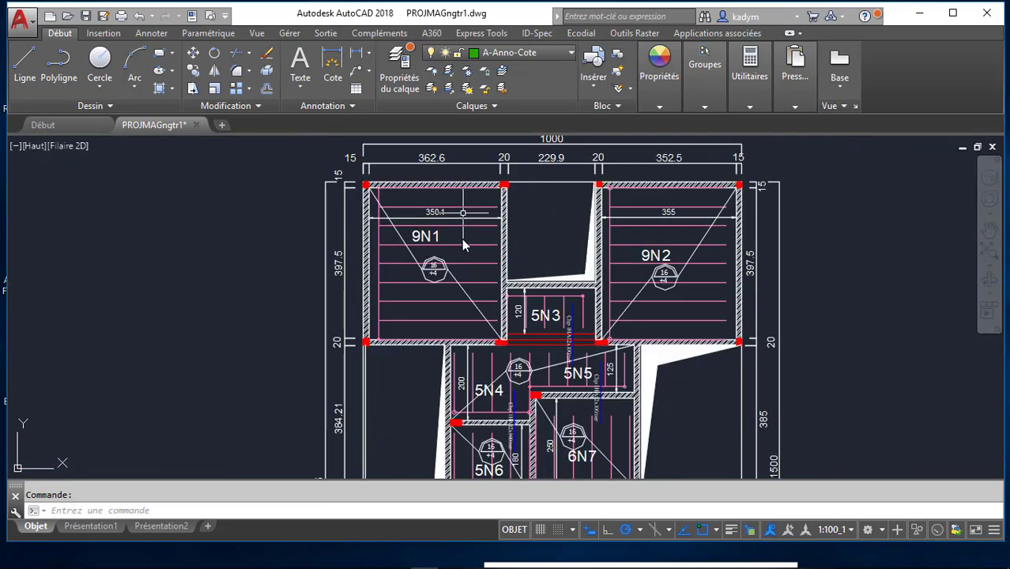
scroll(430, 187, up, 2)
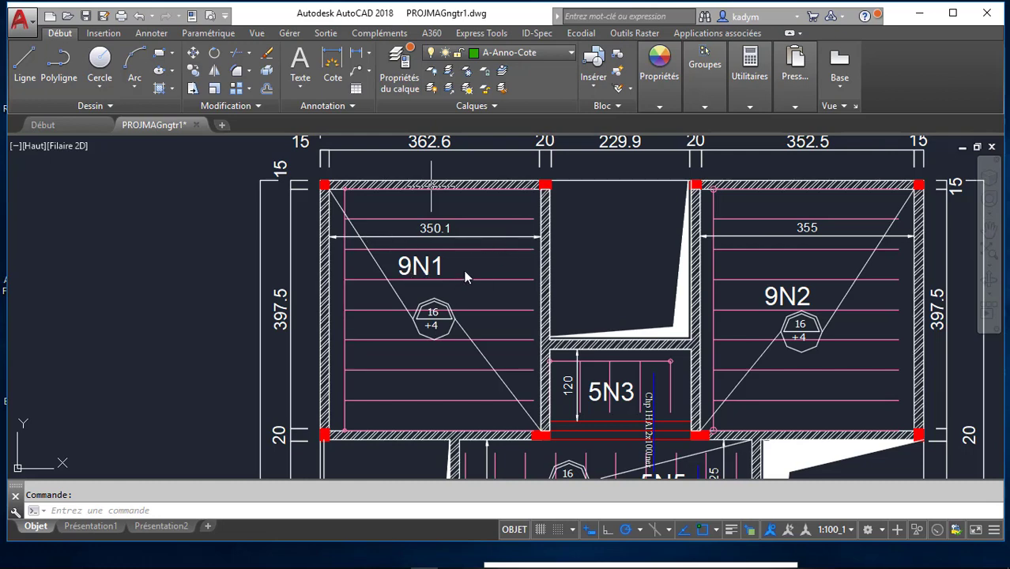
scroll(271, 259, down, 2)
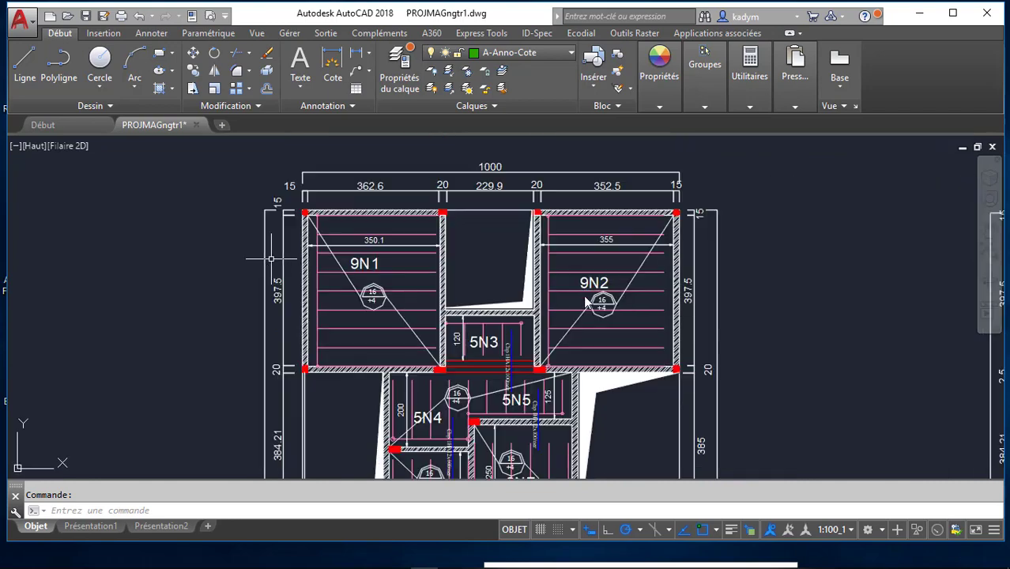
scroll(610, 288, up, 3)
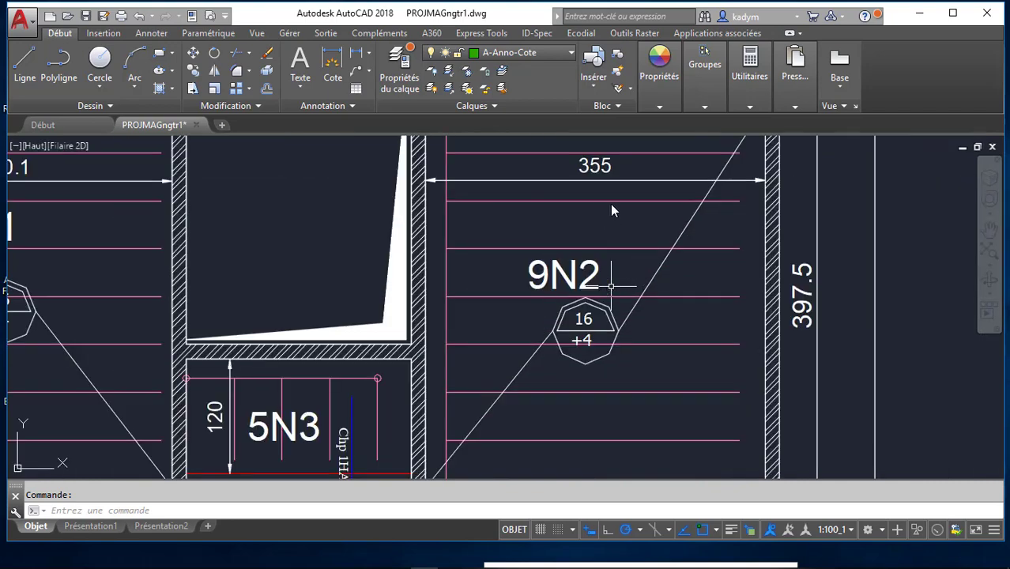
scroll(610, 209, down, 5)
scroll(542, 267, up, 5)
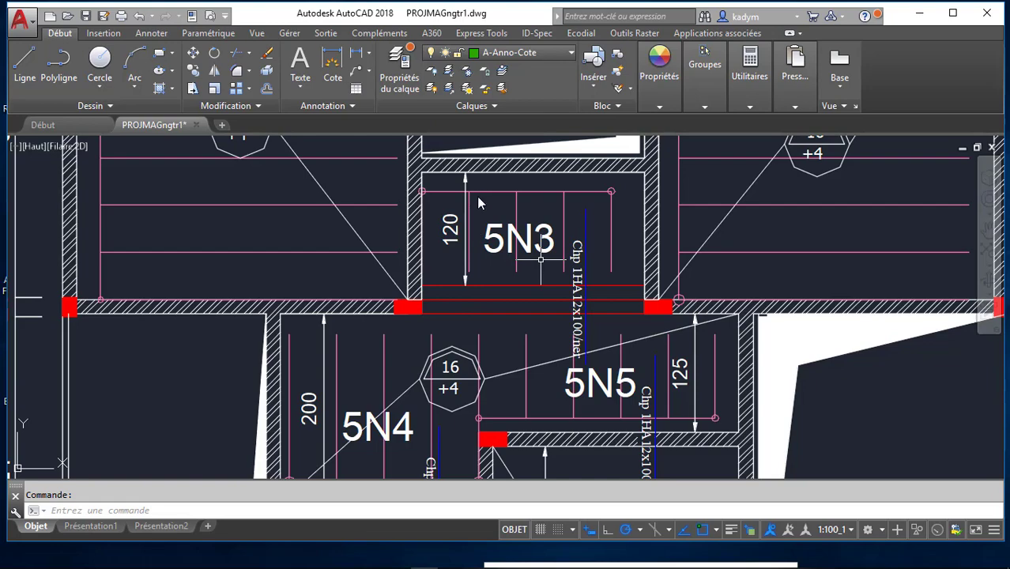
scroll(479, 204, down, 6)
scroll(426, 235, down, 2)
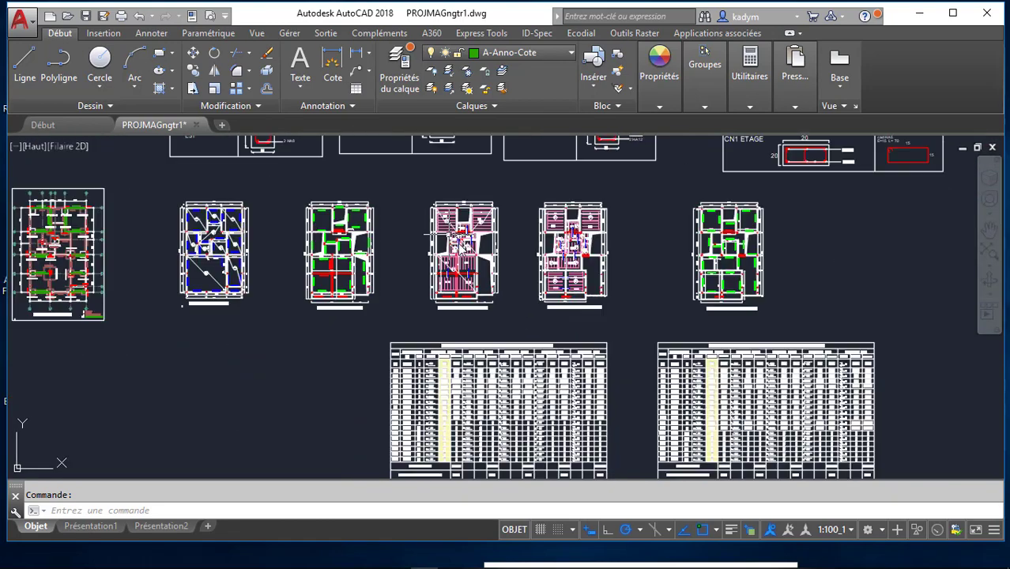
Step: Examine the TABLEAU DE FERRAILLAGE DES NERVURES DU PLANCHER RDC, including its rib types, floor thickness and rib count columns
scroll(464, 251, down, 2)
scroll(466, 328, up, 5)
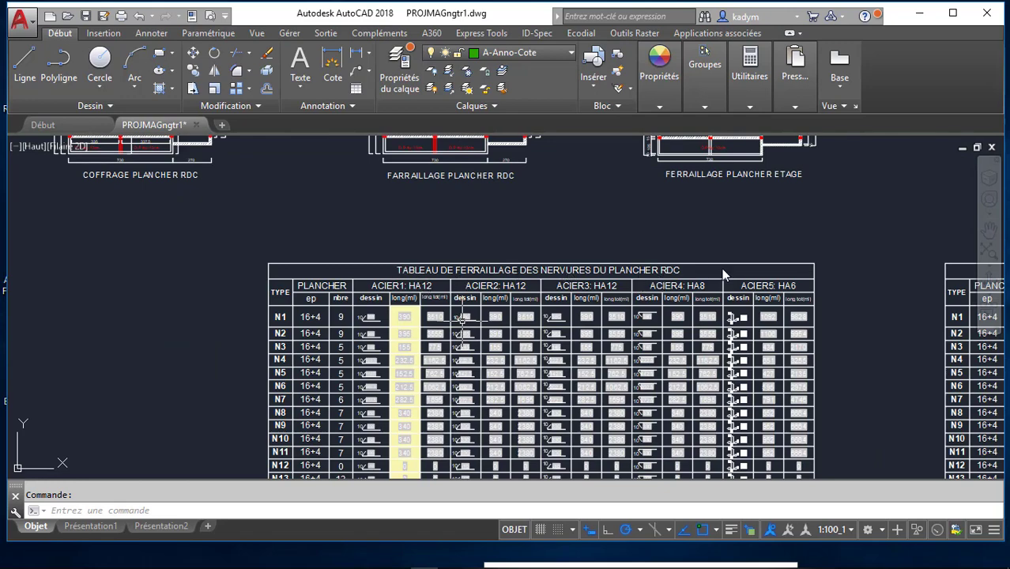
scroll(717, 251, down, 2)
scroll(466, 276, up, 5)
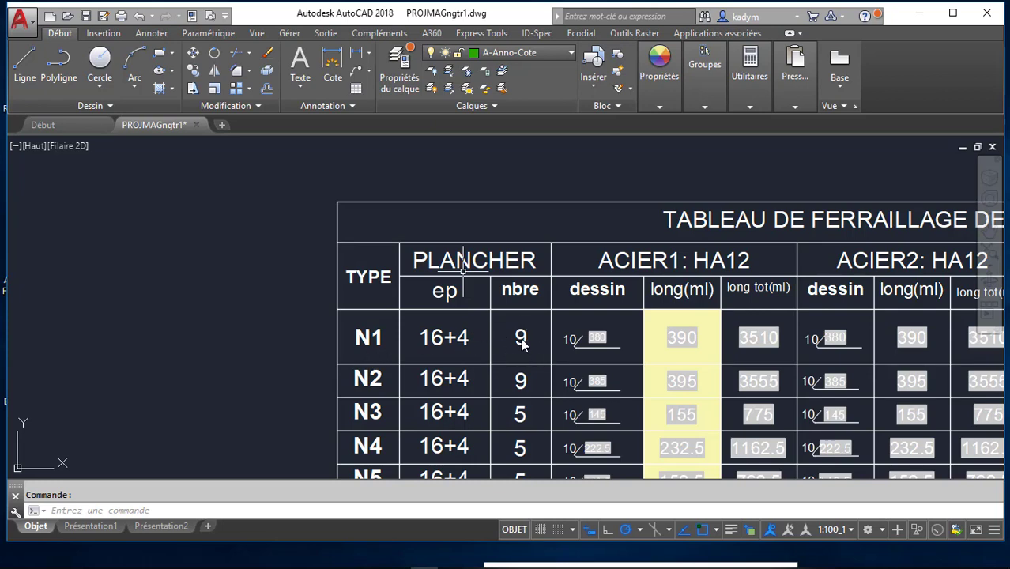
scroll(372, 298, down, 2)
scroll(458, 327, up, 4)
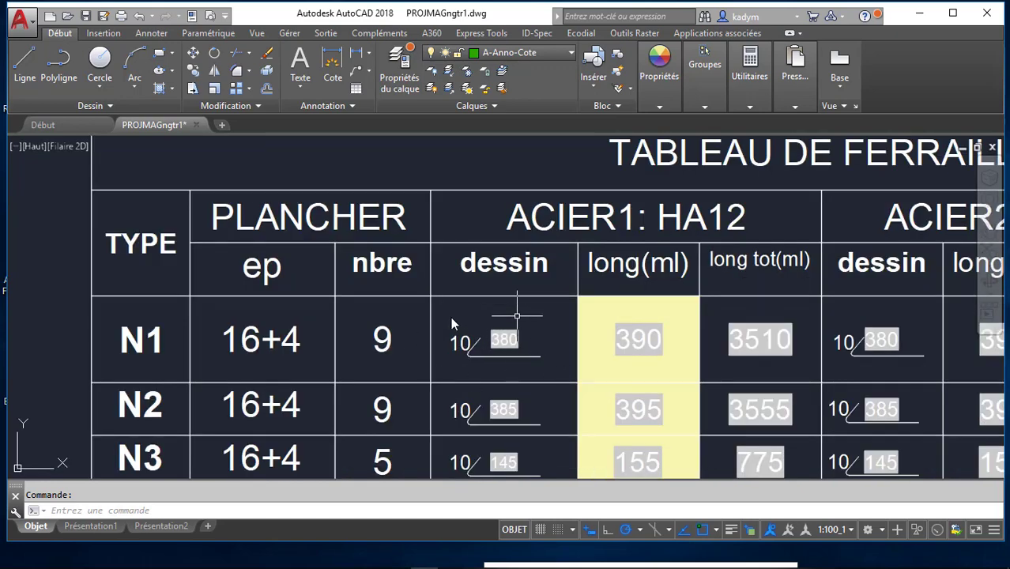
scroll(506, 364, down, 2)
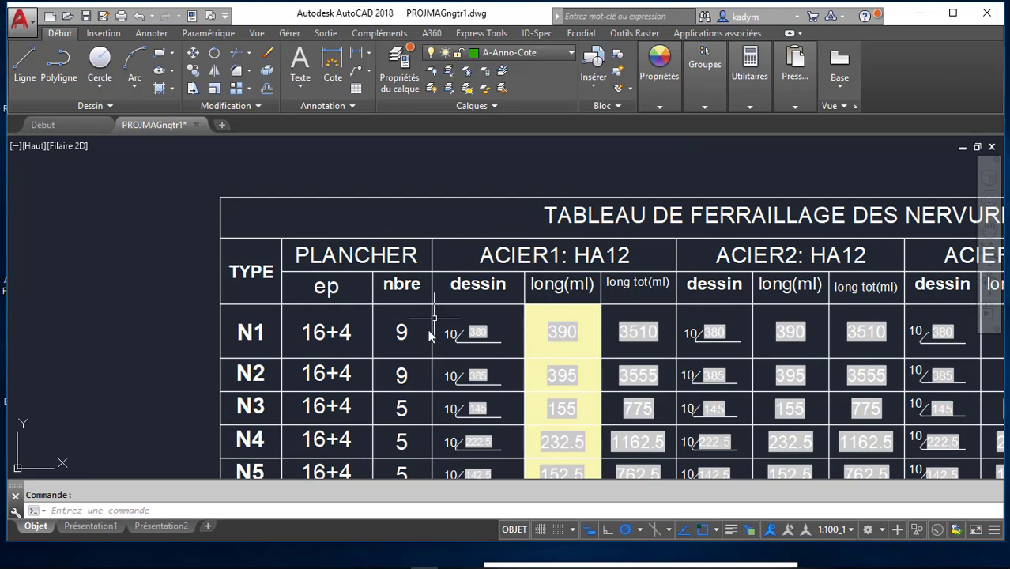
scroll(430, 335, down, 1)
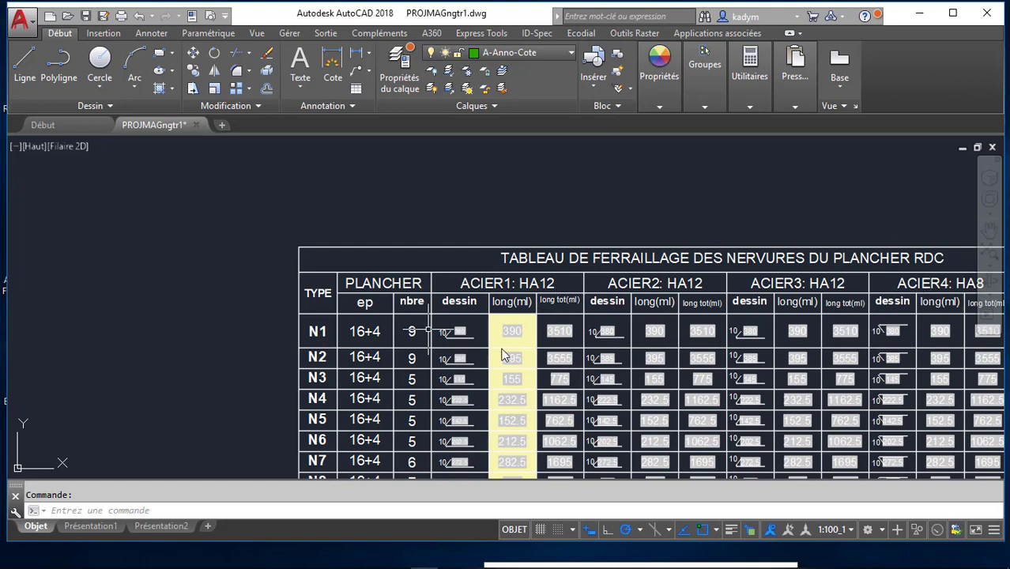
scroll(485, 323, up, 1)
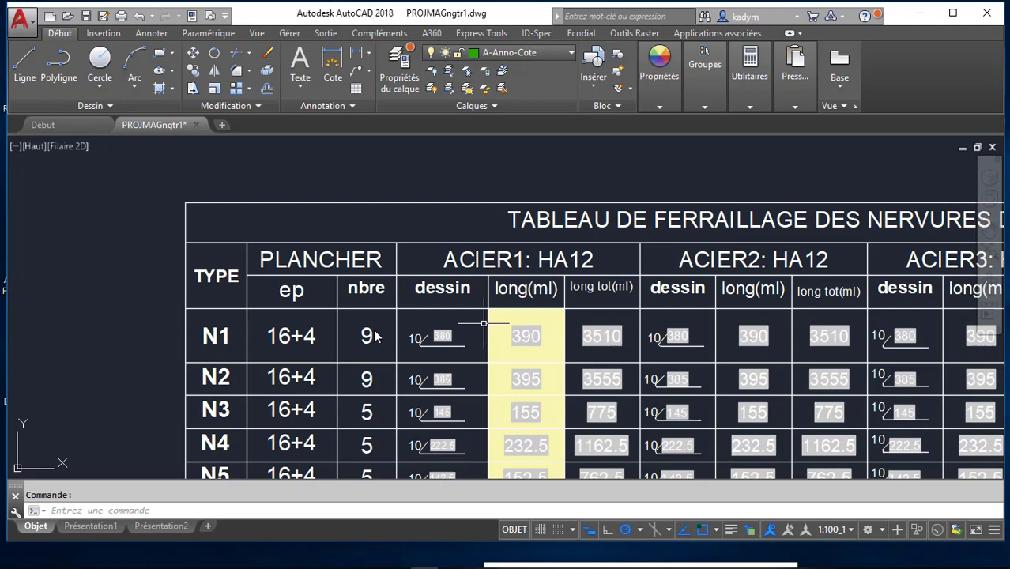
Step: Inspect the N1 row under ACIER1: HA12, checking its bar drawing, unit length and total length
scroll(458, 351, up, 3)
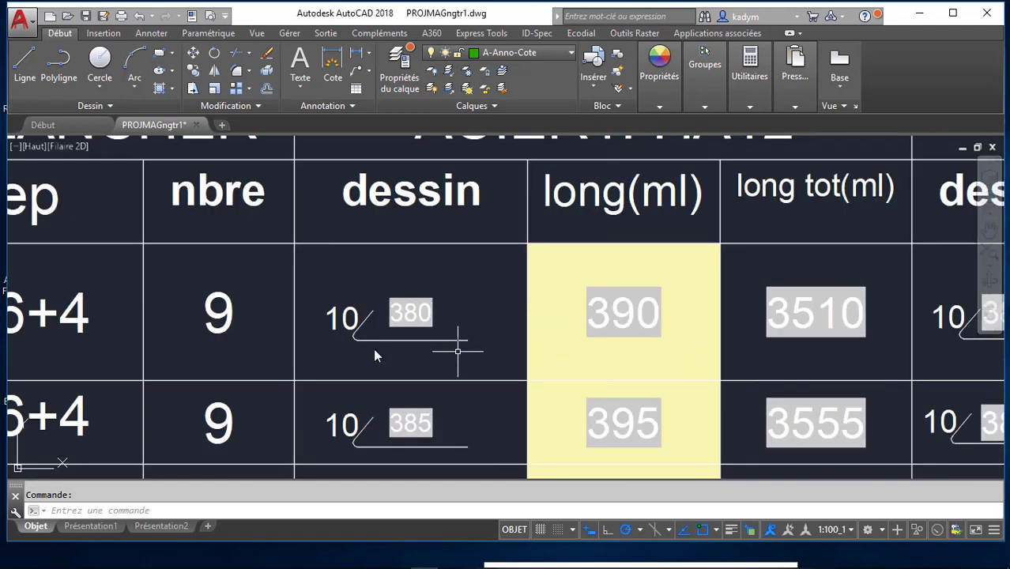
scroll(352, 322, down, 2)
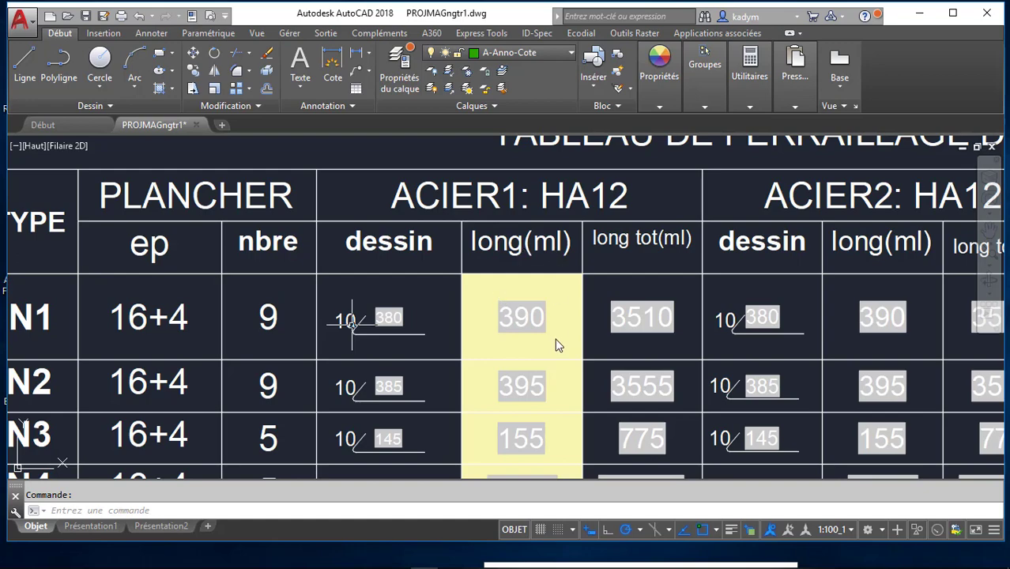
scroll(484, 295, down, 2)
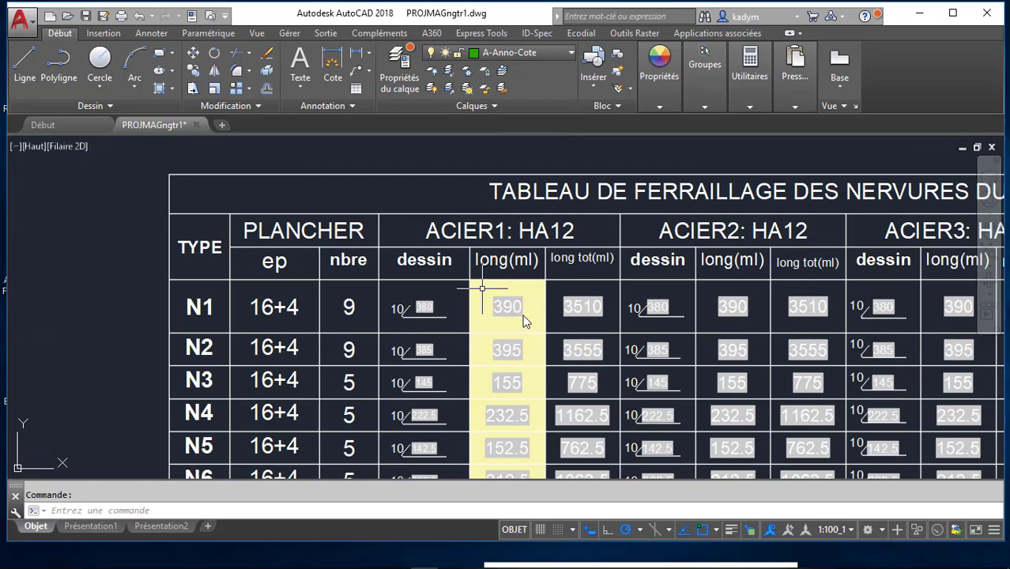
scroll(526, 313, up, 2)
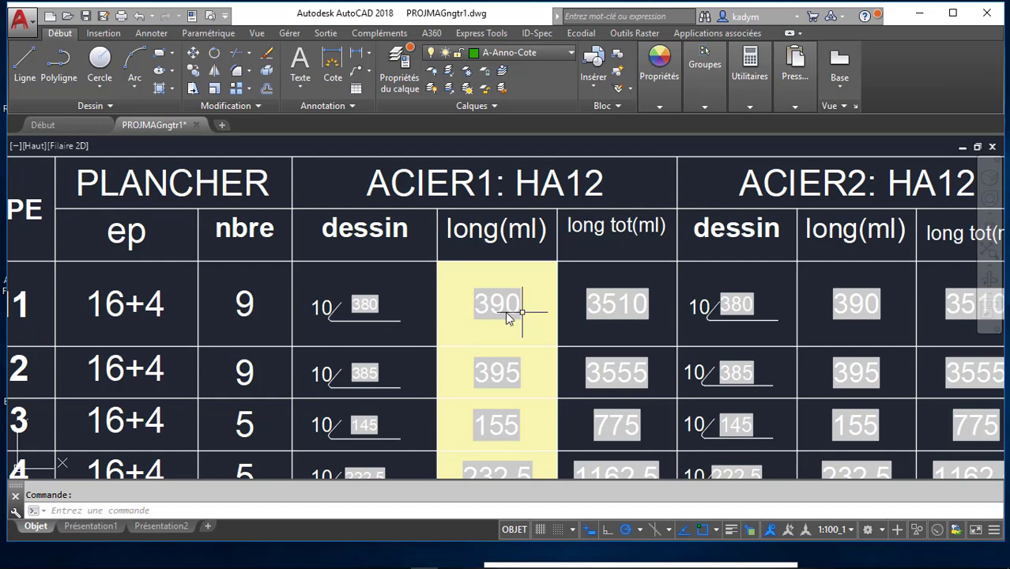
scroll(474, 313, down, 2)
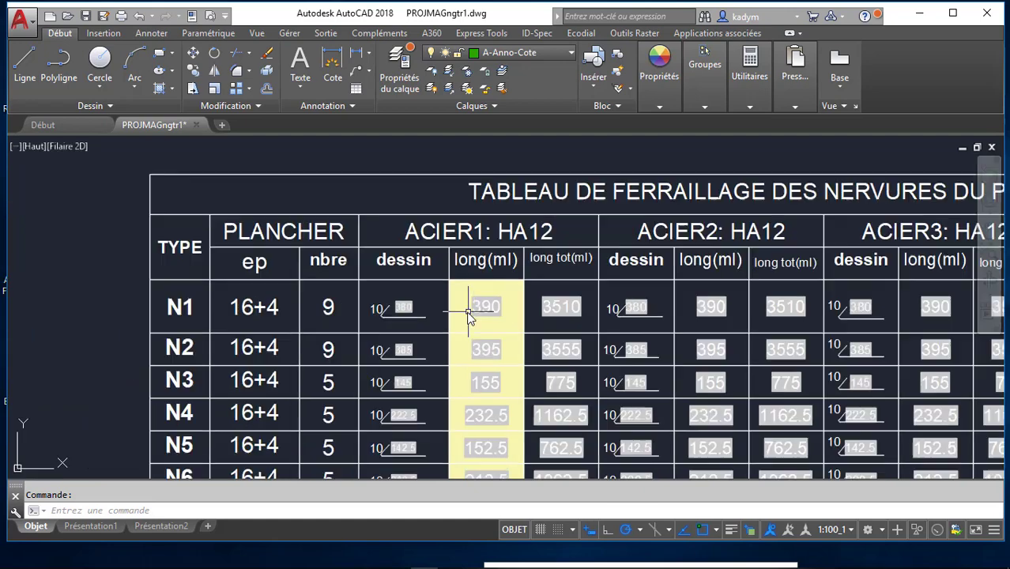
scroll(584, 311, up, 2)
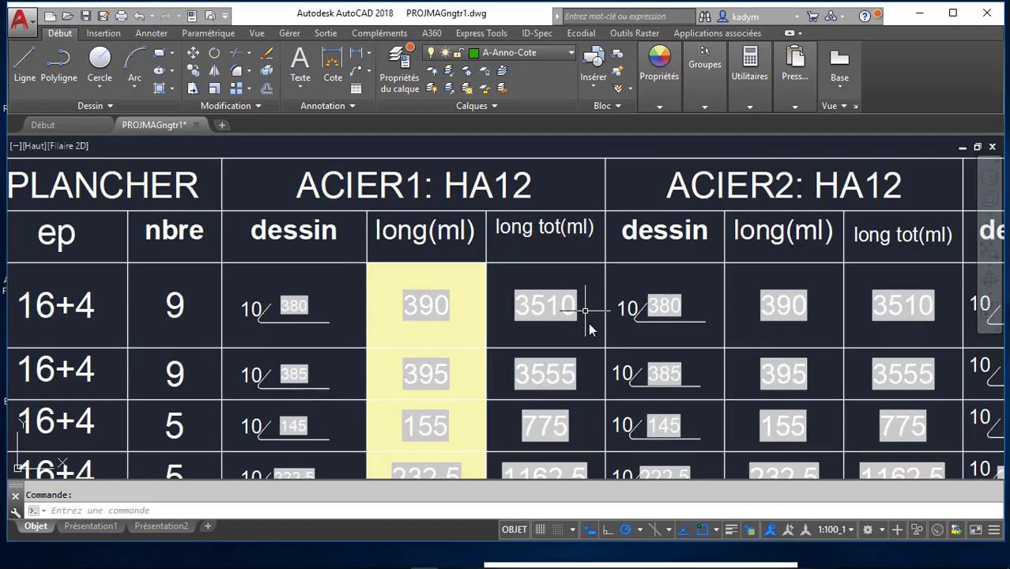
scroll(589, 316, down, 2)
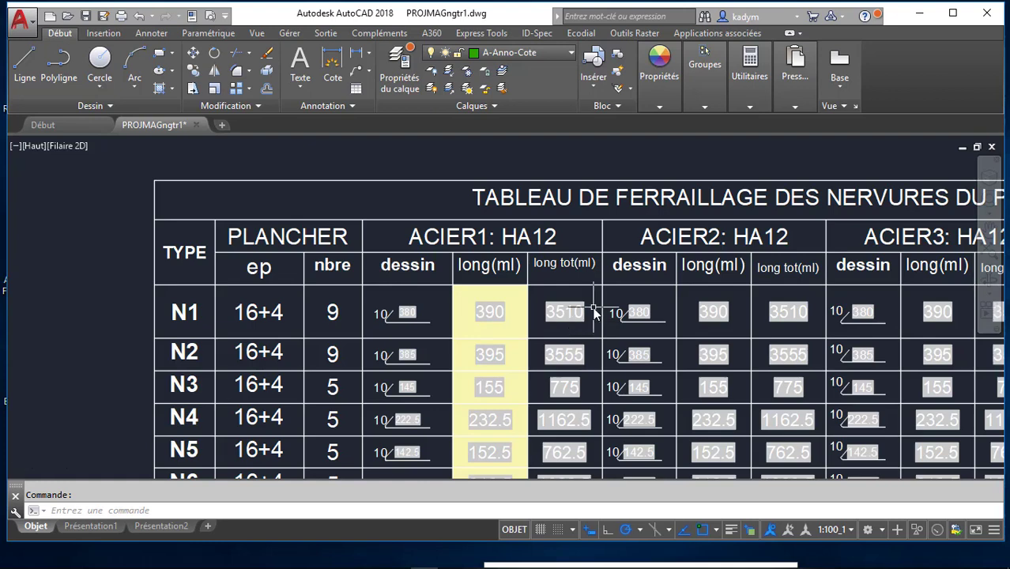
scroll(597, 314, up, 2)
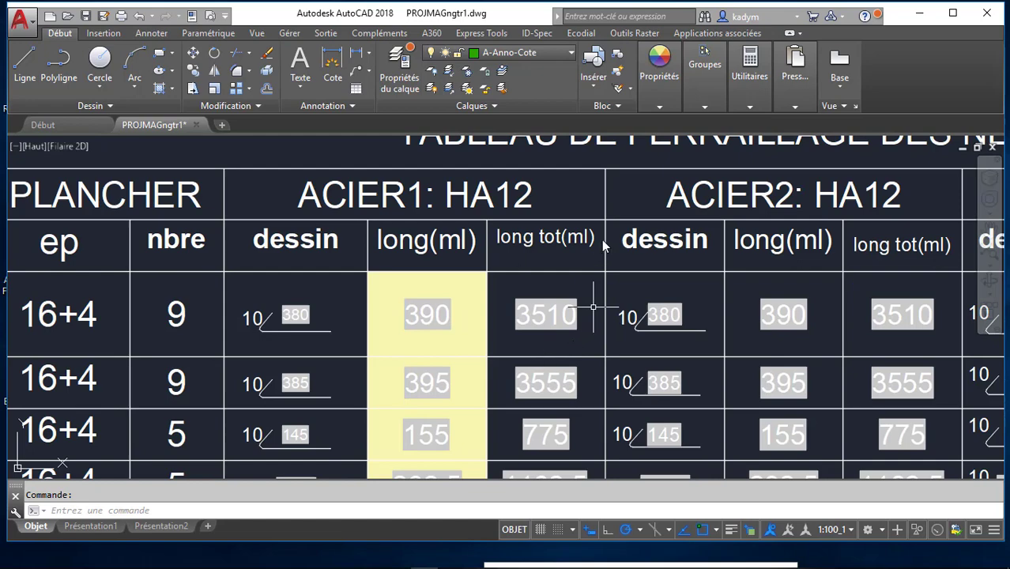
scroll(465, 322, down, 2)
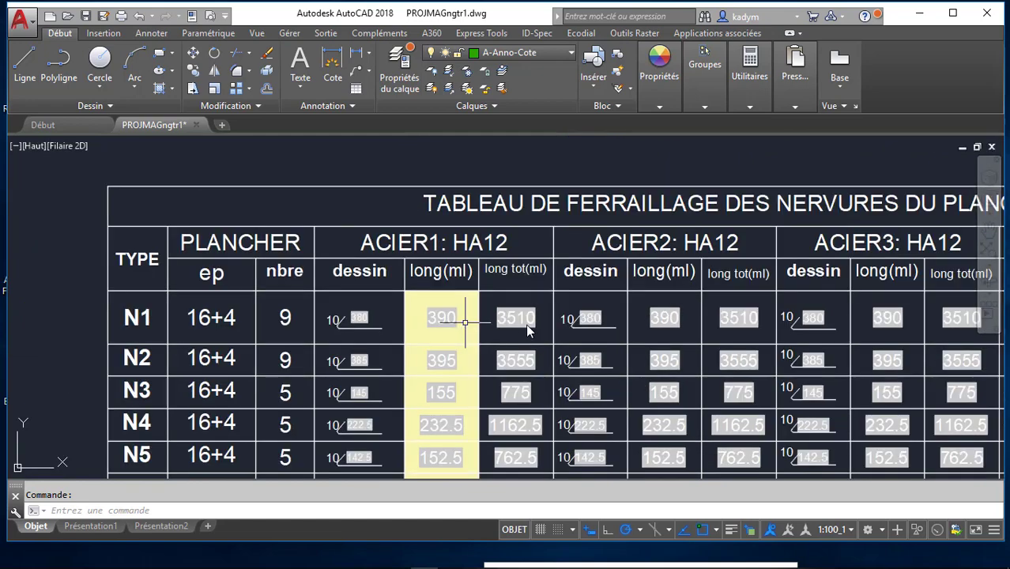
scroll(479, 345, up, 2)
scroll(465, 348, down, 2)
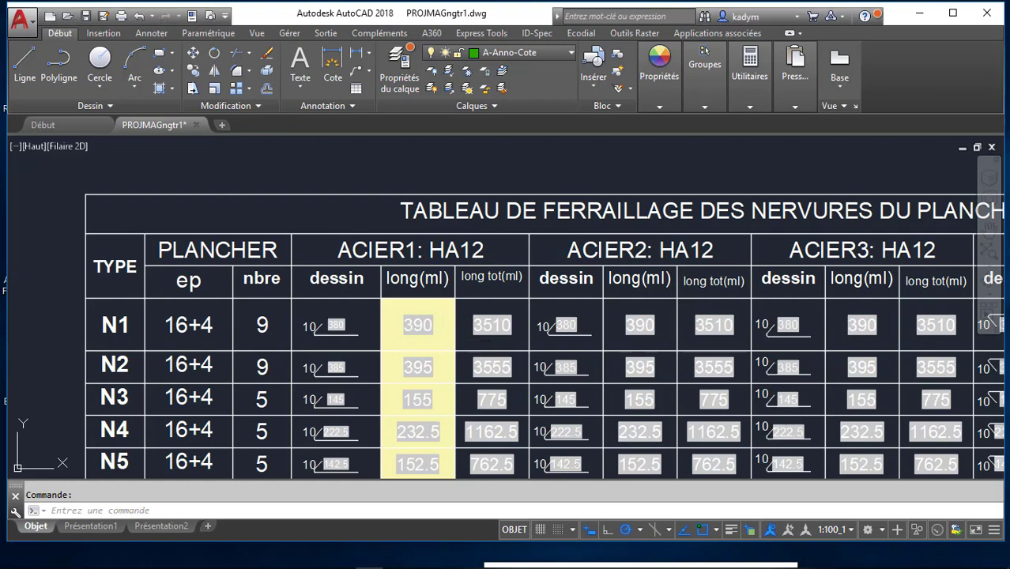
Step: Open the N1 row's ACIER1 long(ml) cell for editing and inspect its formula
click(437, 325)
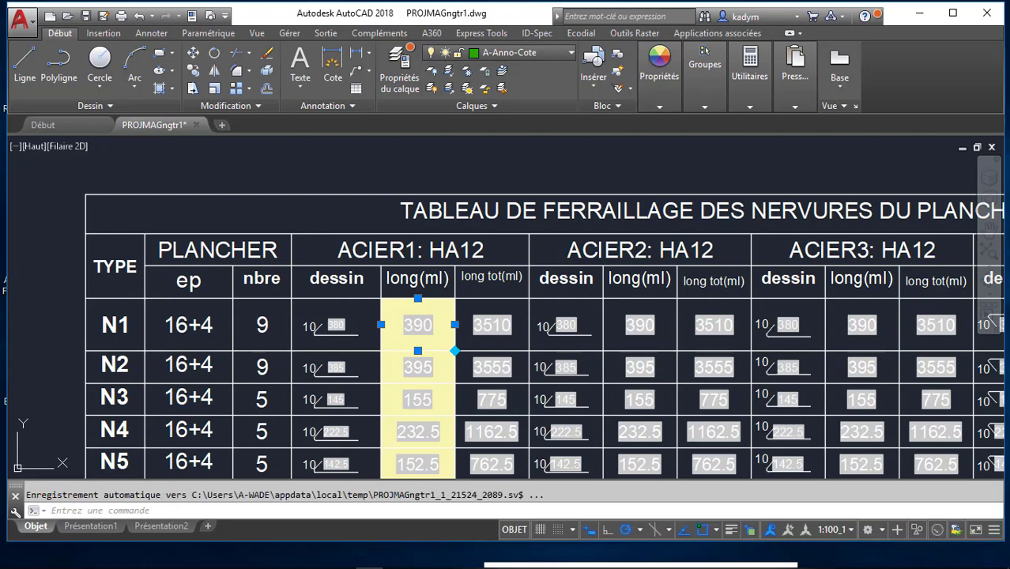
double_click(427, 335)
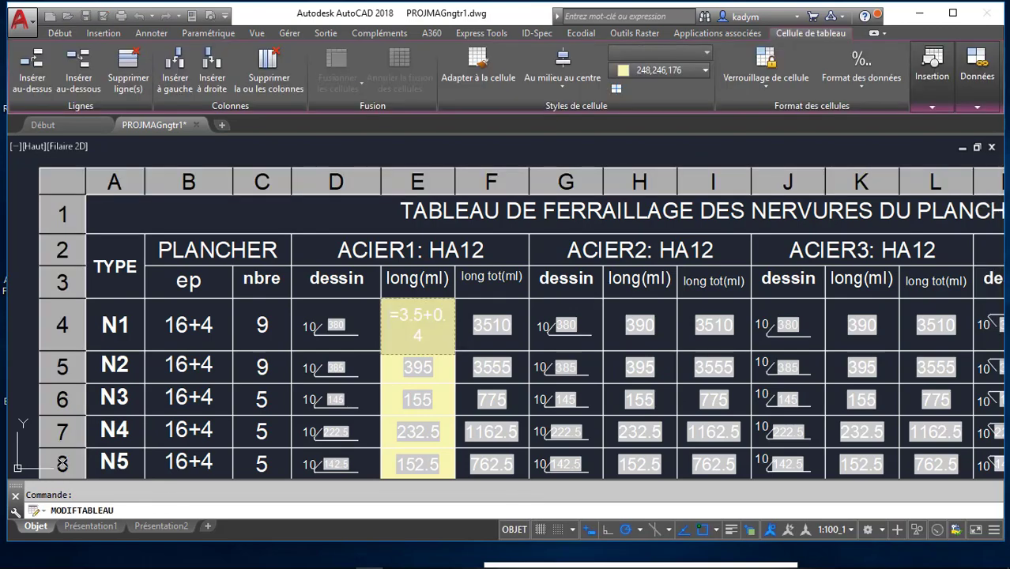
scroll(398, 324, up, 2)
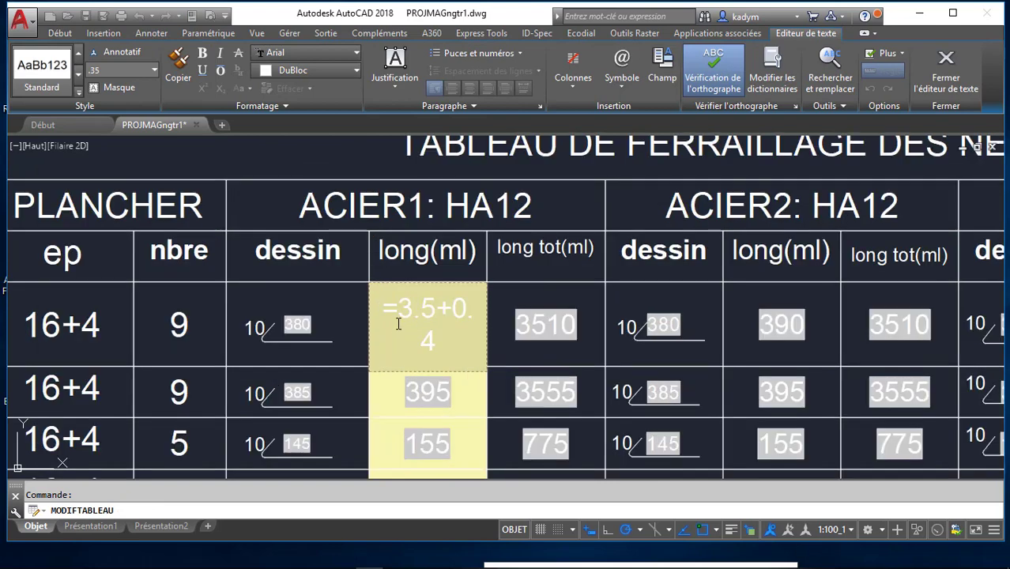
scroll(398, 324, up, 3)
scroll(457, 318, down, 2)
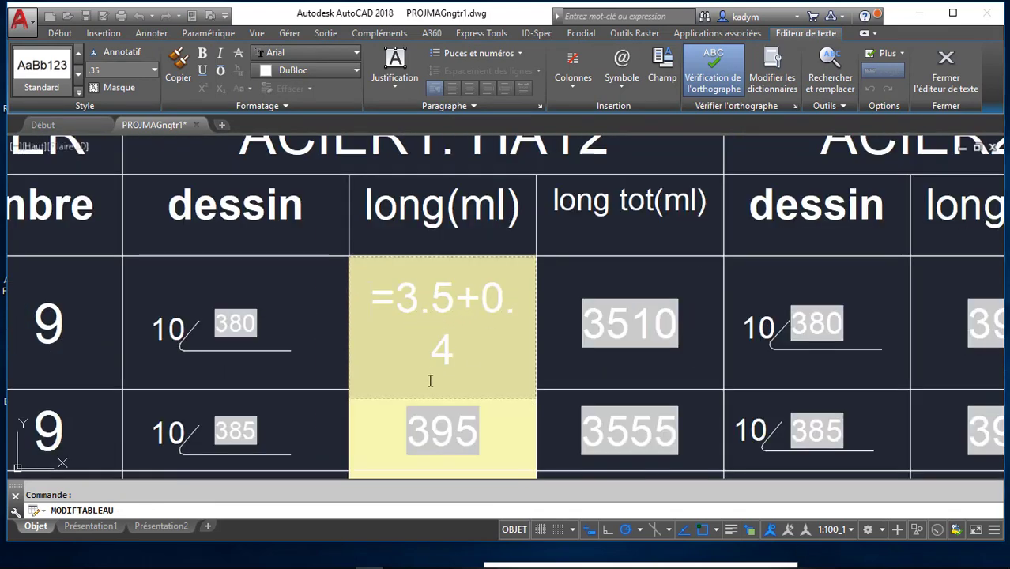
Step: Check the N1 span dimension on the ground-floor reinforcement plan against the open table cell's formula
scroll(510, 376, down, 8)
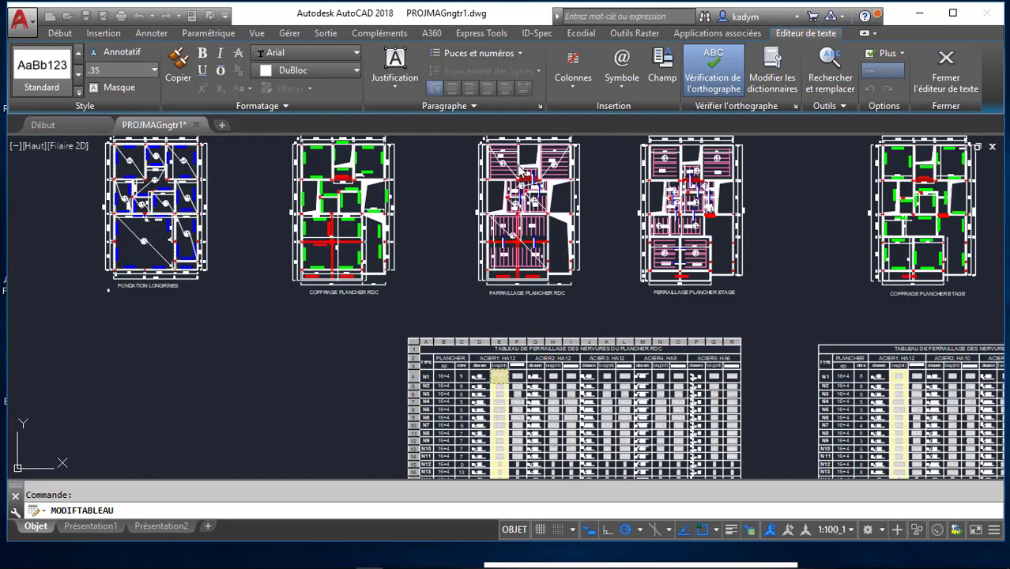
scroll(457, 349, down, 2)
scroll(486, 229, up, 4)
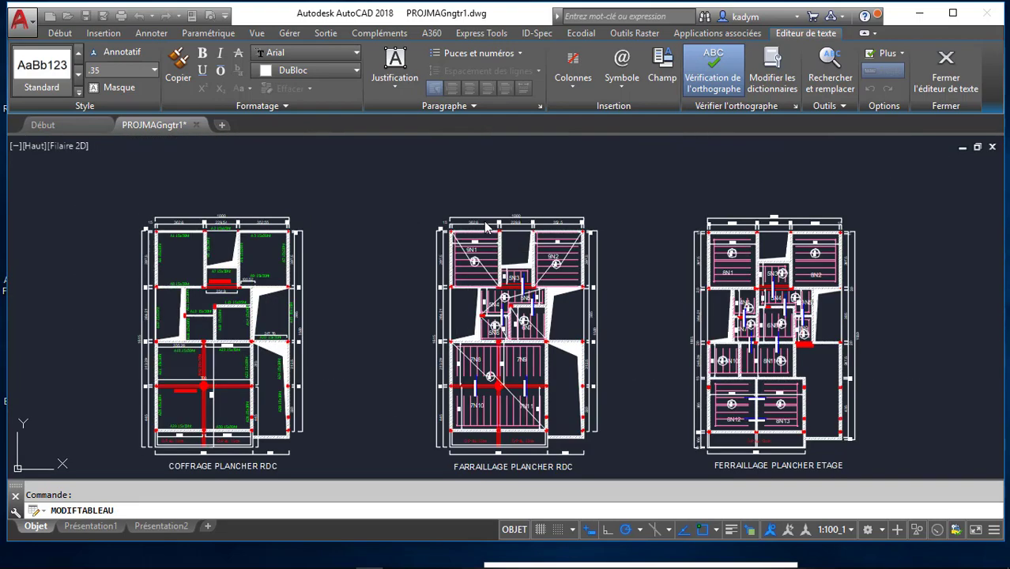
scroll(488, 228, up, 6)
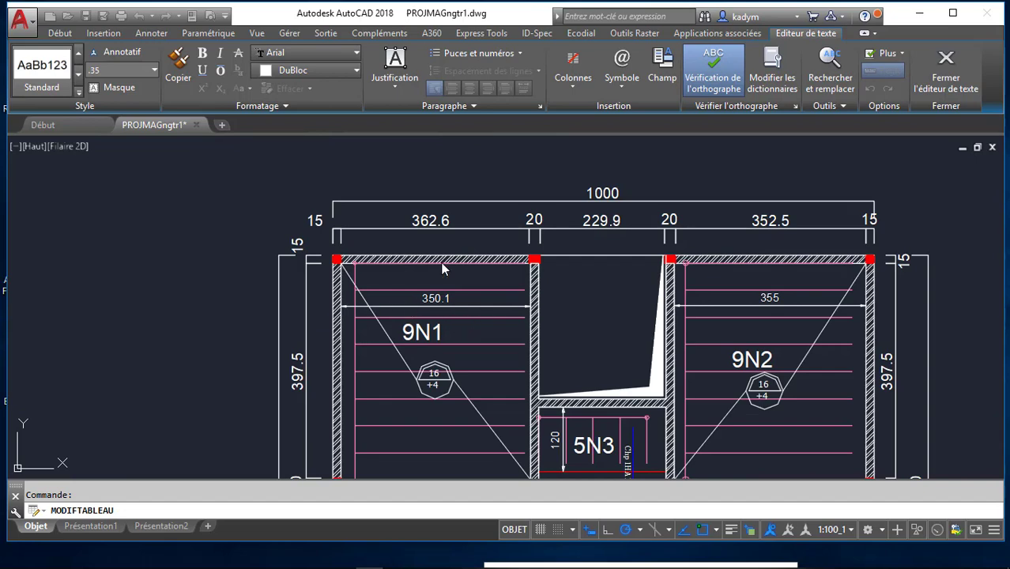
scroll(446, 267, down, 5)
scroll(466, 263, up, 4)
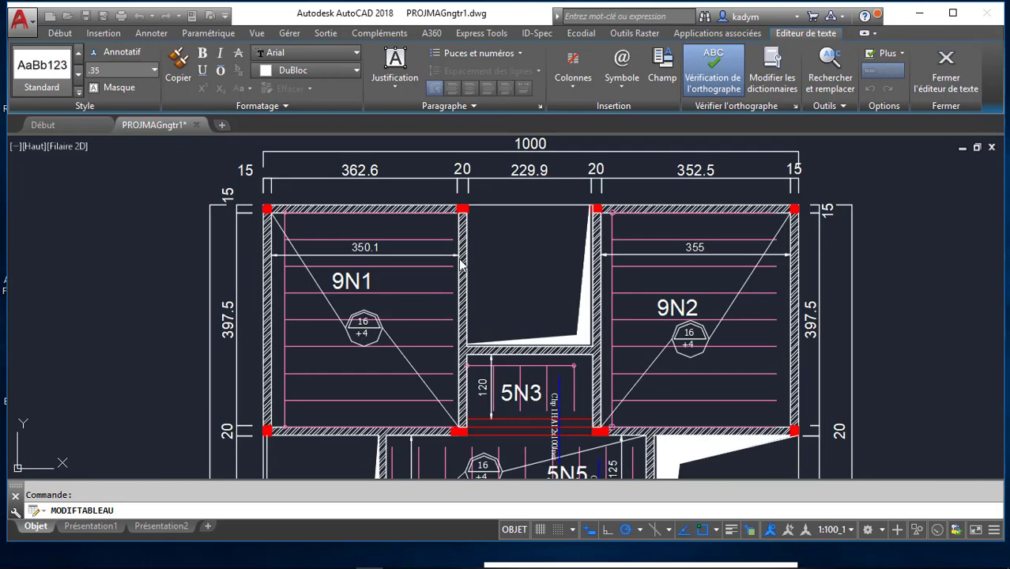
scroll(271, 258, up, 2)
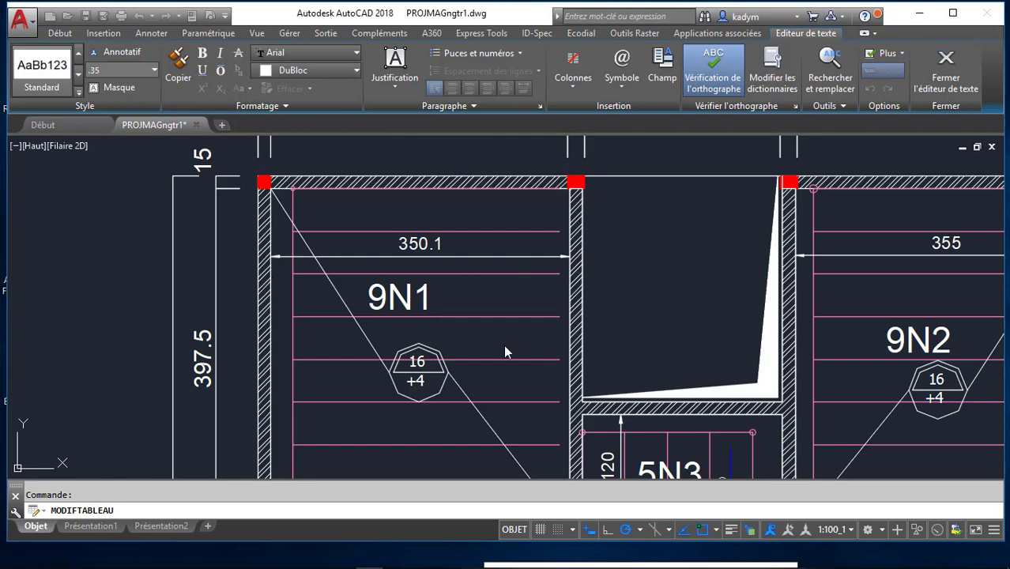
scroll(424, 244, down, 10)
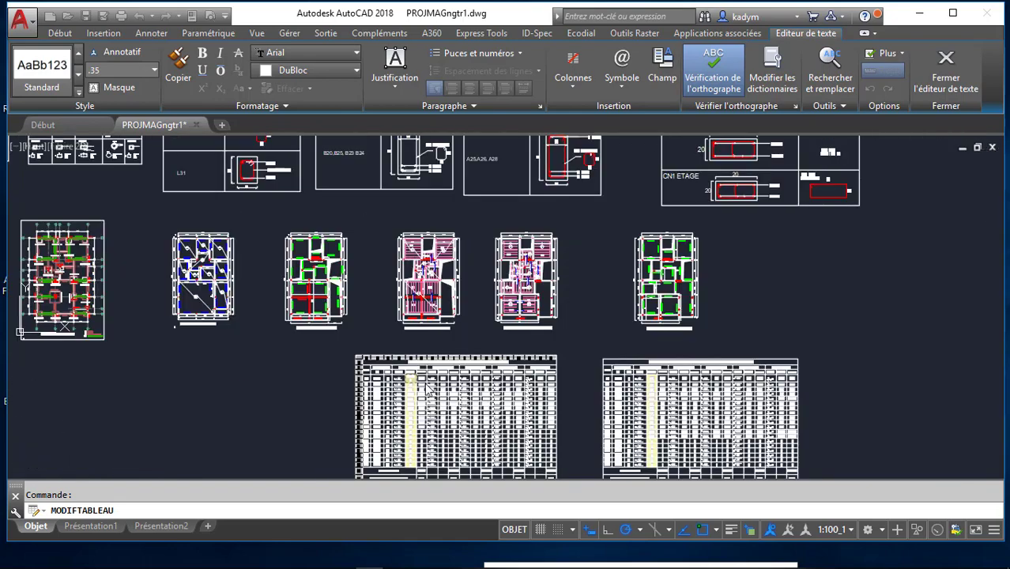
scroll(412, 382, up, 8)
scroll(404, 368, down, 4)
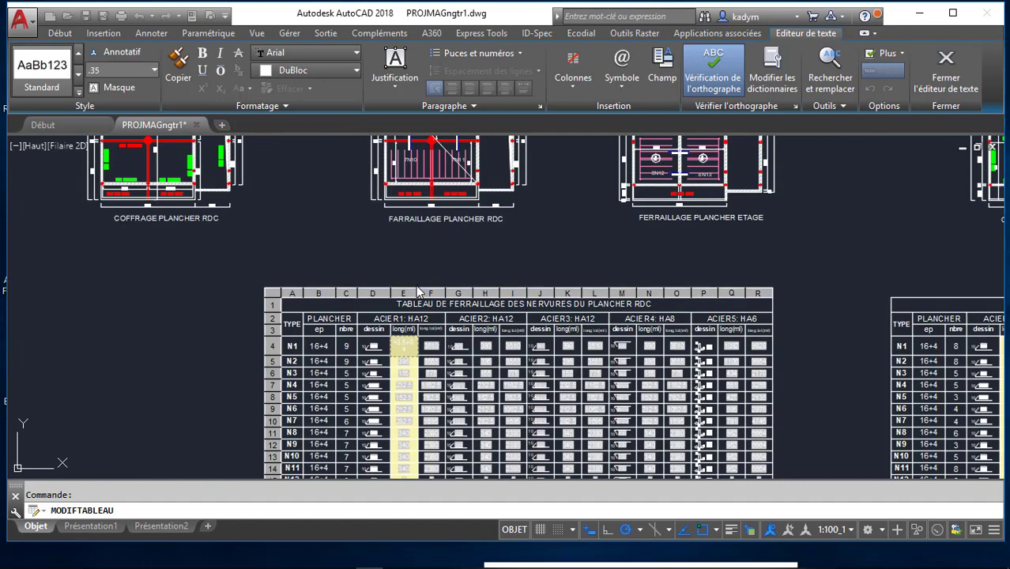
Step: Examine the open formula in rib N1's ACIER1 long(ml) cell in relation to the surrounding table, and close the cell
scroll(403, 367, up, 6)
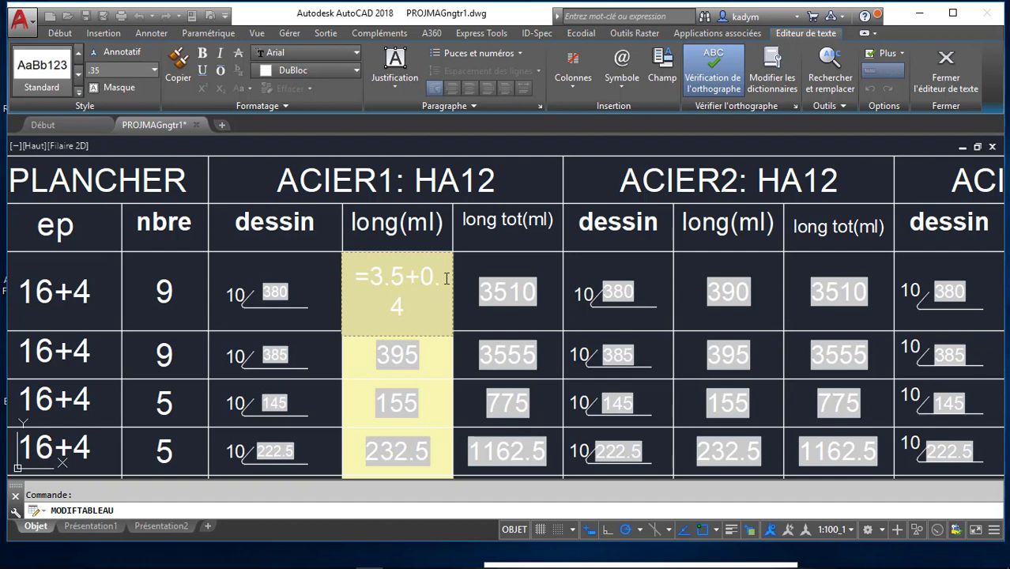
scroll(420, 260, down, 2)
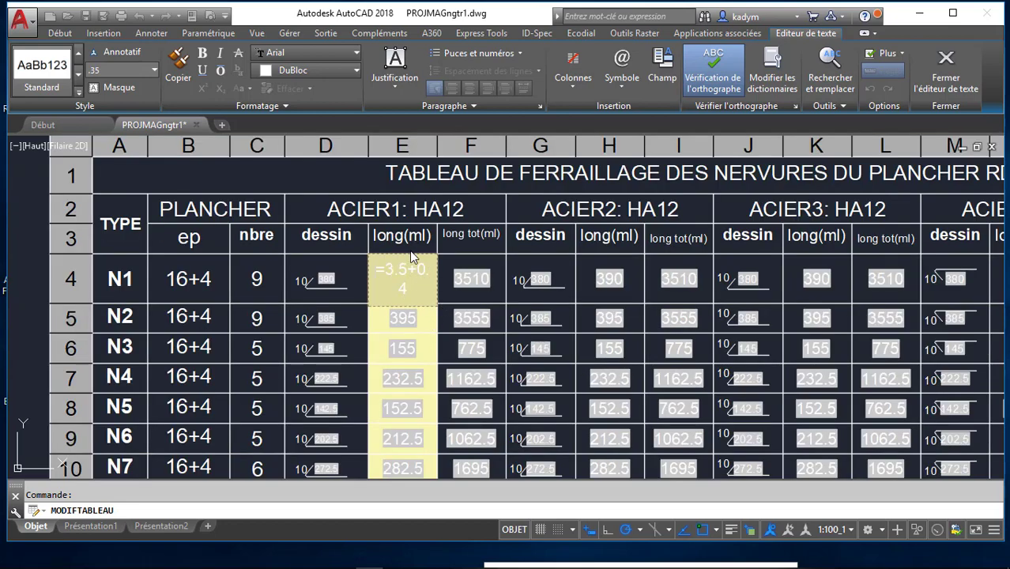
scroll(411, 257, down, 2)
scroll(412, 261, down, 4)
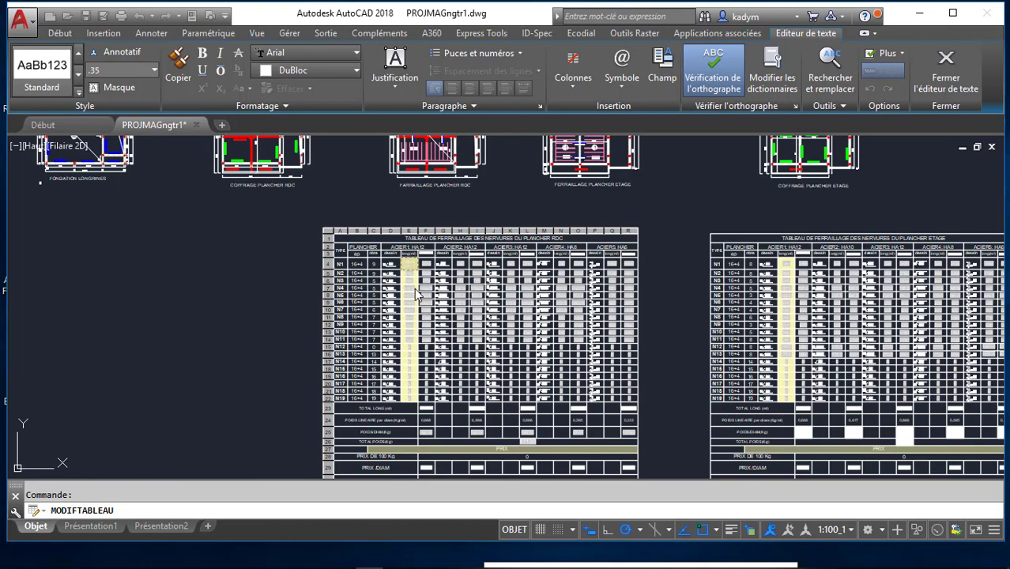
scroll(414, 283, up, 2)
scroll(412, 281, up, 3)
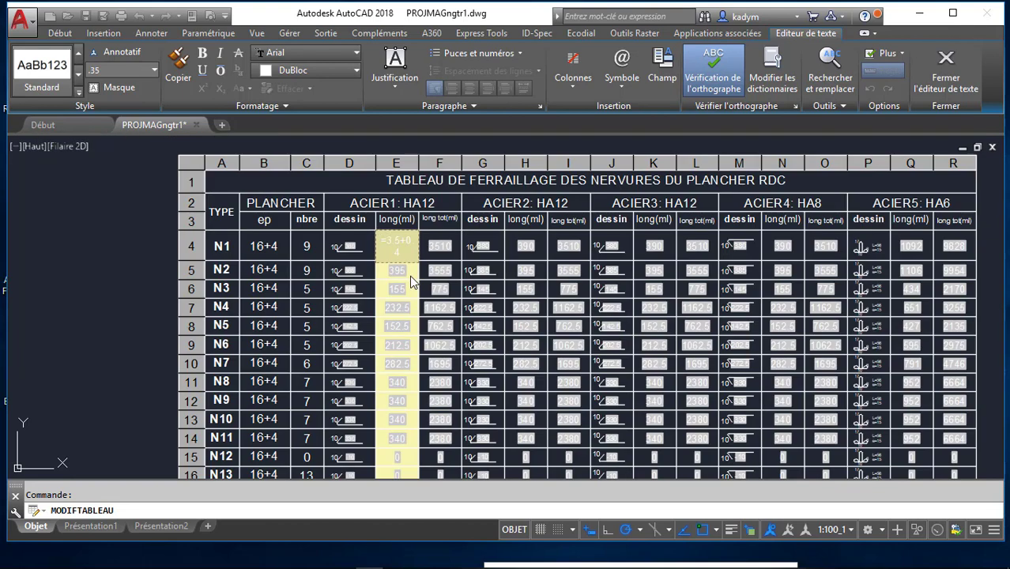
scroll(399, 278, up, 1)
scroll(400, 278, up, 2)
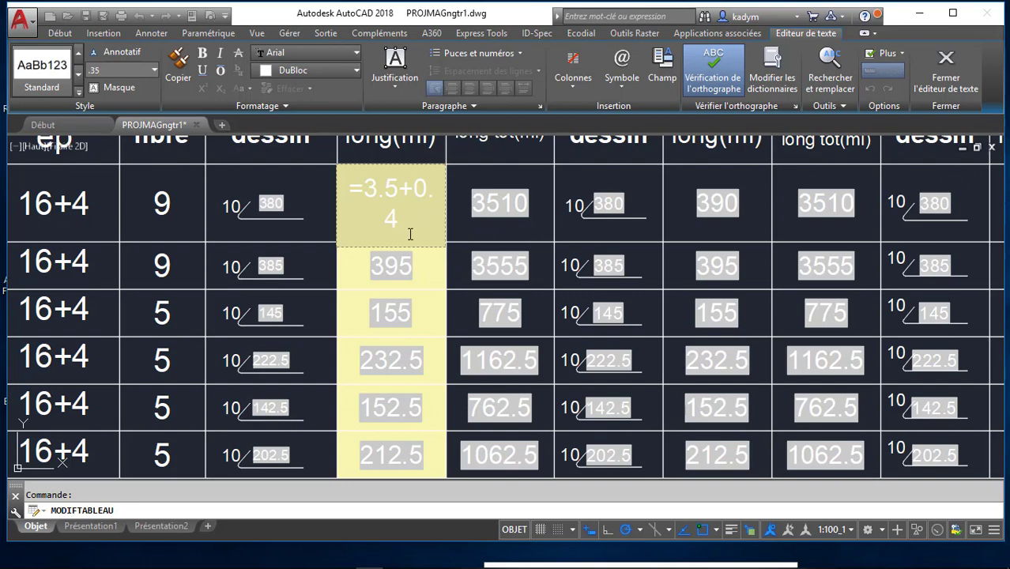
scroll(416, 253, down, 5)
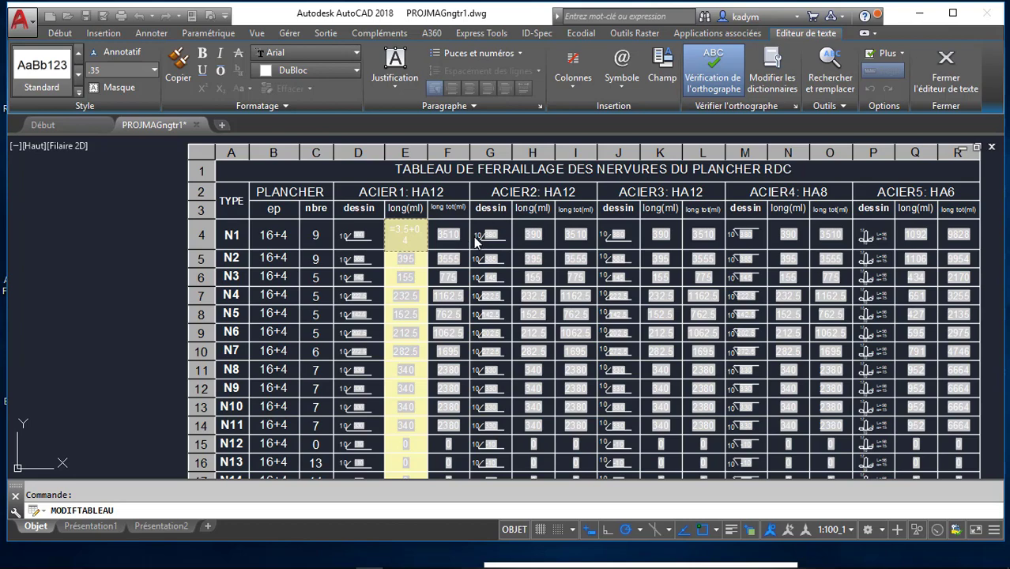
scroll(459, 238, up, 2)
scroll(457, 237, up, 2)
key(Escape)
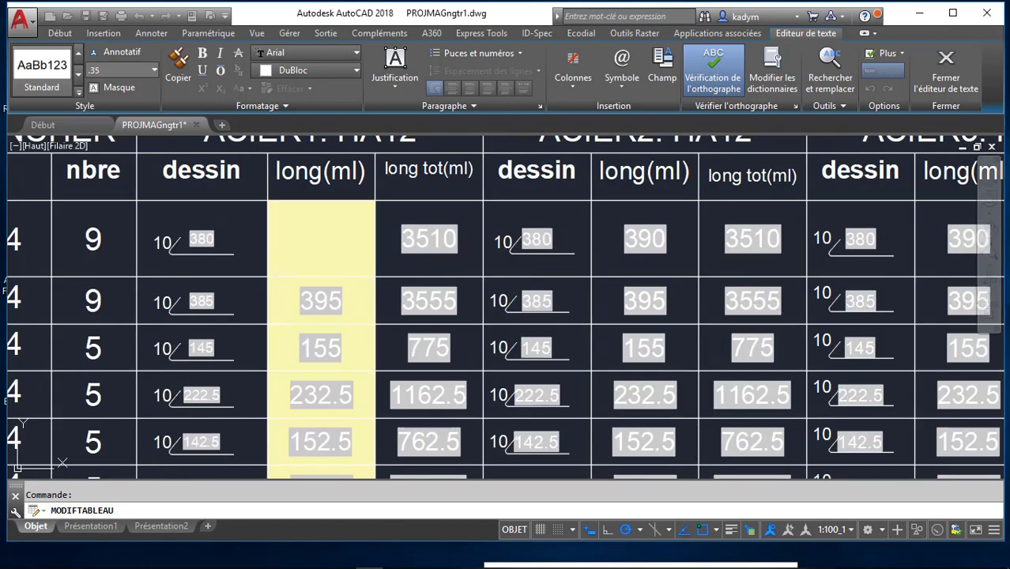
Step: Open the N1 row's ACIER1 long tot(ml) cell, inspect its formula, and leave the cell without changes
double_click(469, 262)
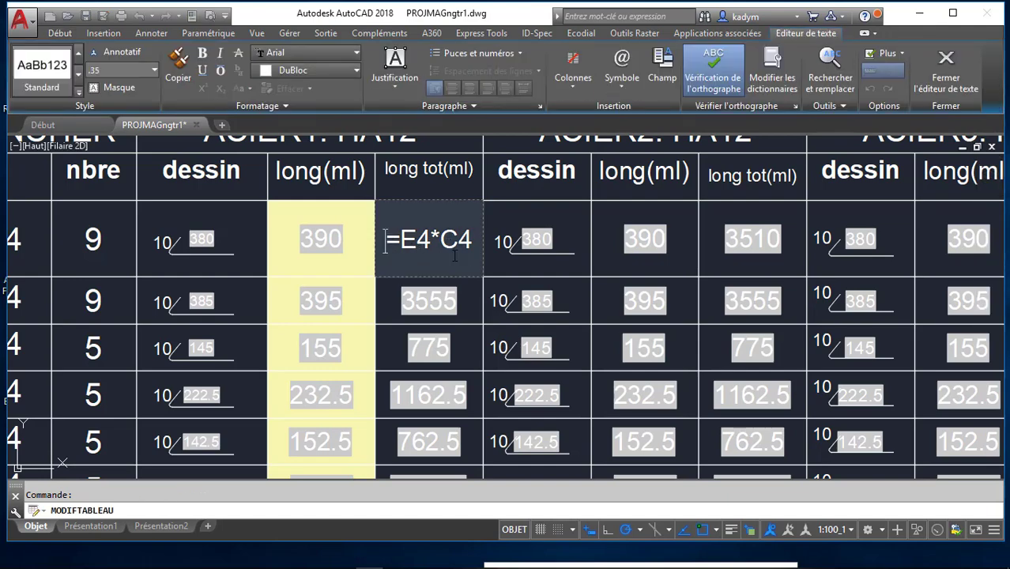
scroll(454, 256, down, 2)
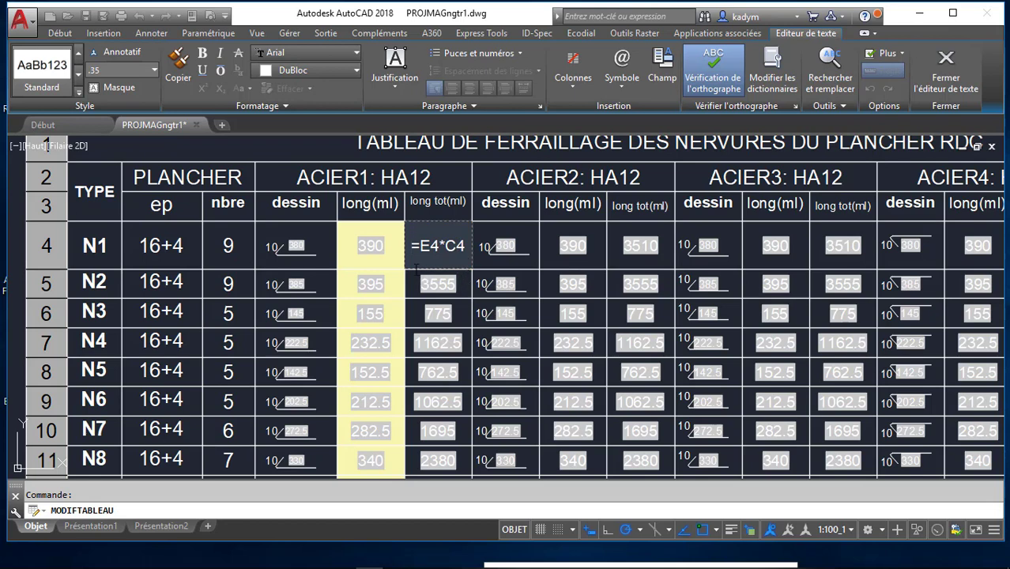
click(495, 256)
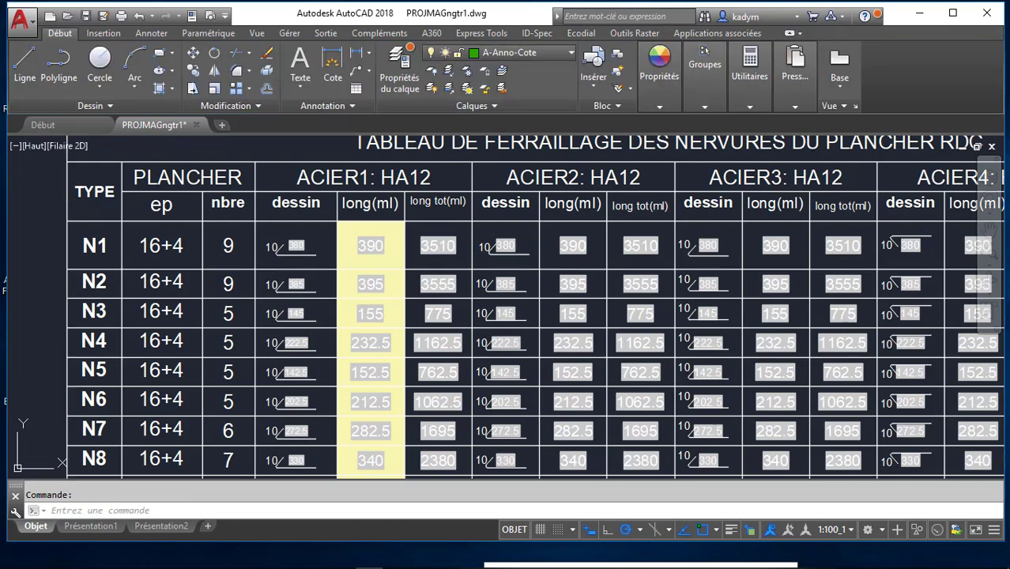
Step: Inspect the N1 row under ACIER2: HA12, including the formula in its long(ml) cell
click(305, 269)
scroll(306, 268, down, 3)
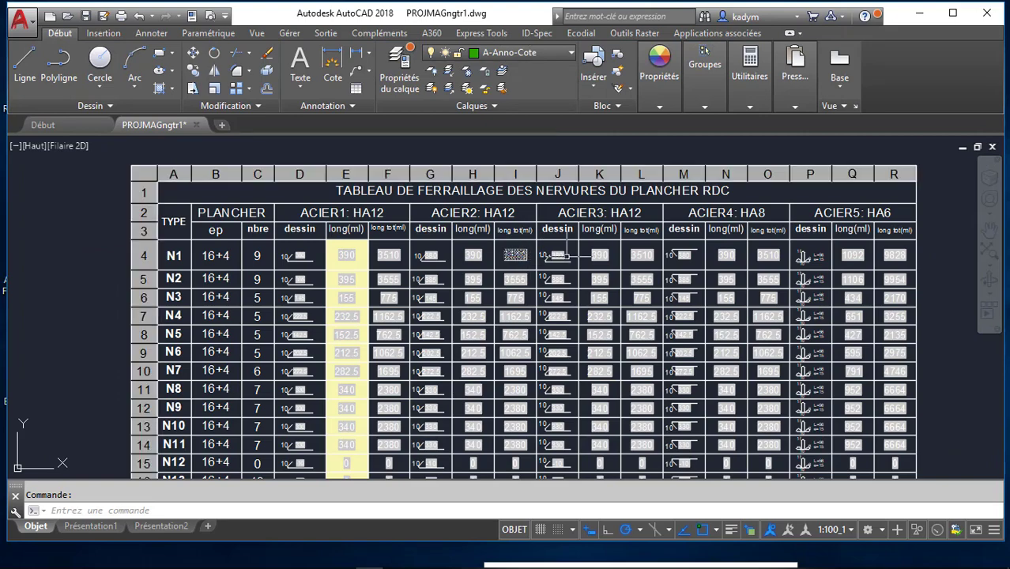
scroll(589, 250, up, 4)
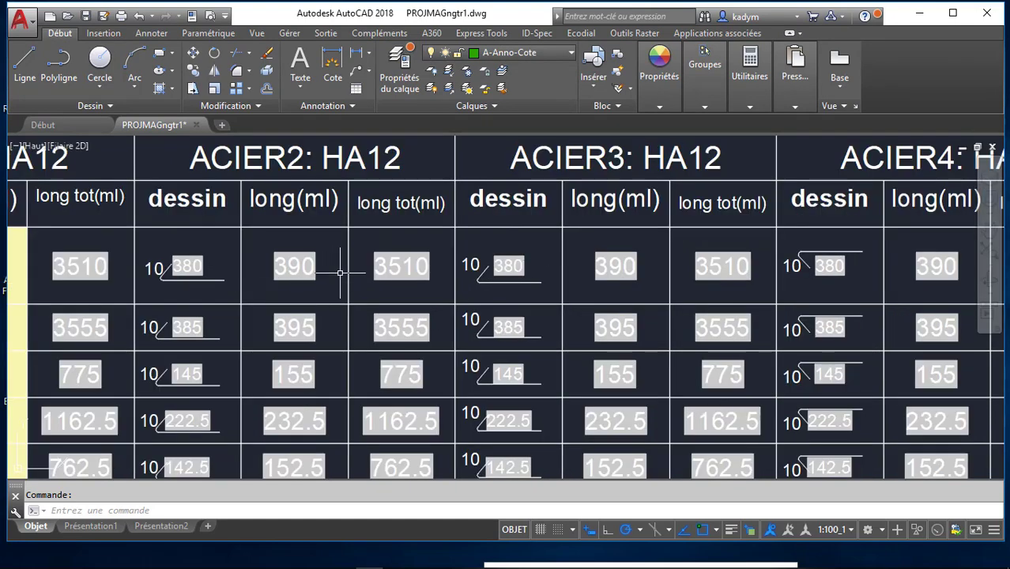
scroll(404, 278, down, 4)
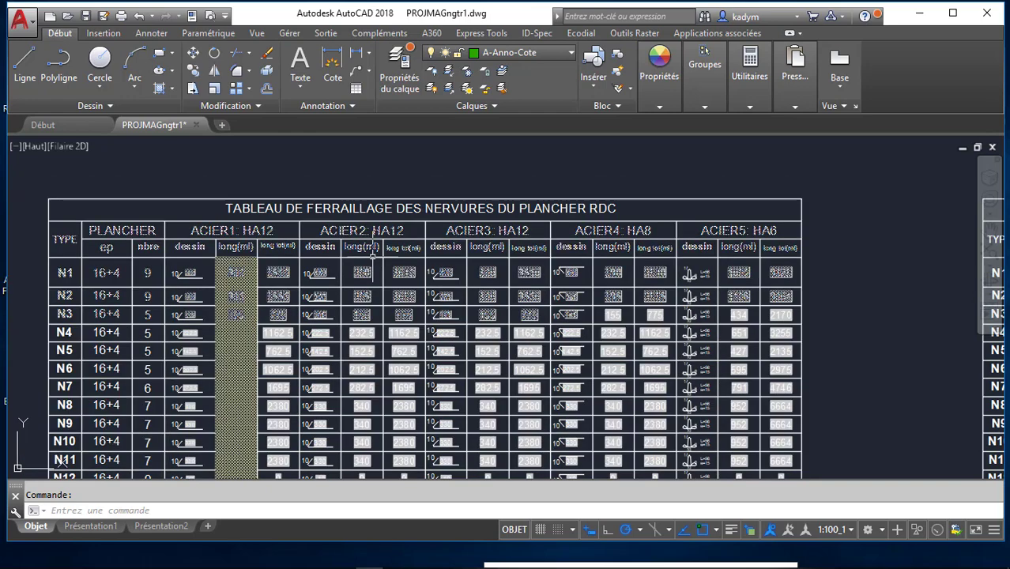
scroll(375, 257, up, 2)
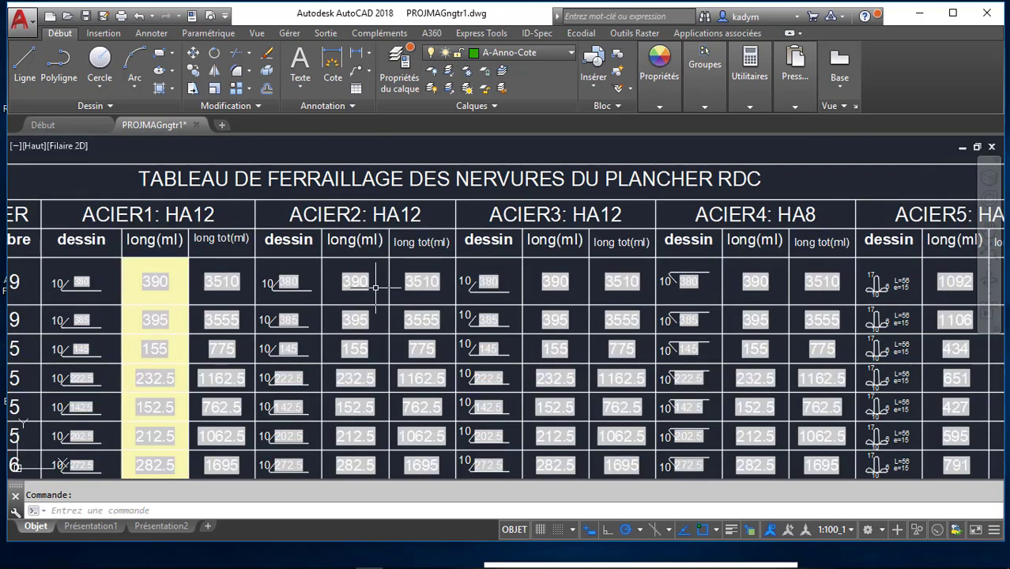
click(375, 288)
text(=E4)
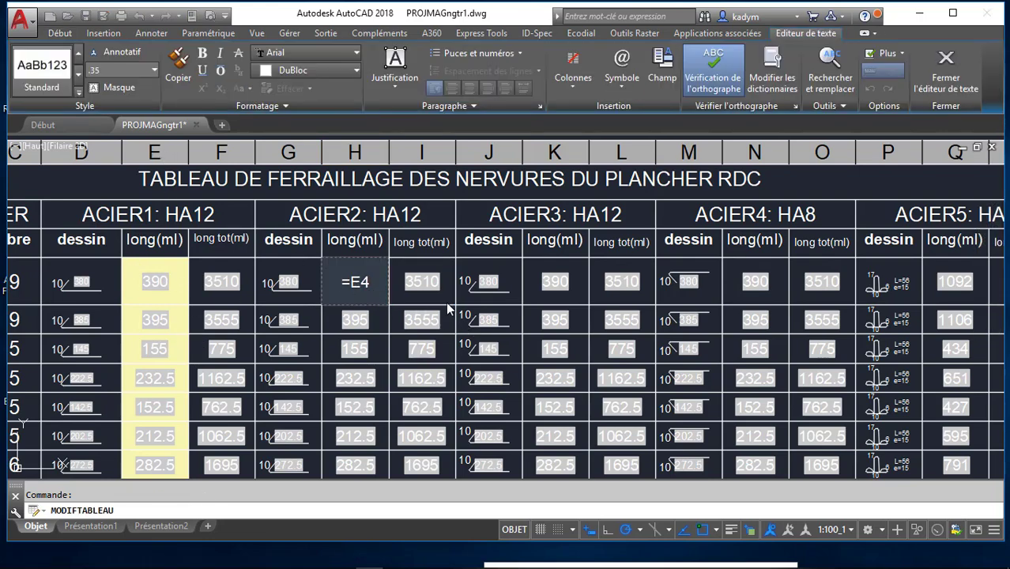
click(447, 288)
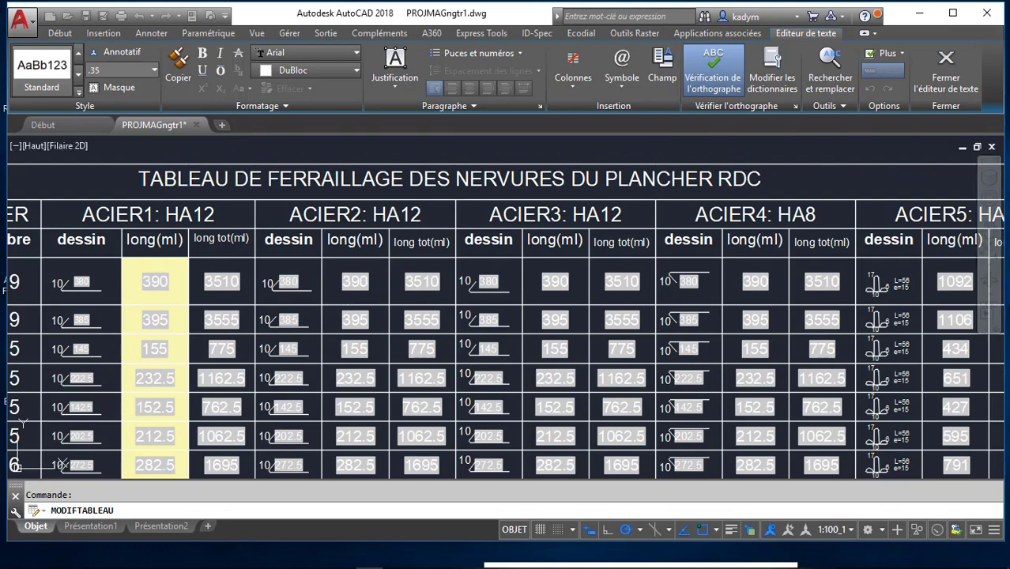
Step: Open the N1 row's ACIER2 long tot(ml) cell to inspect its formula, and close it
click(443, 292)
double_click(423, 284)
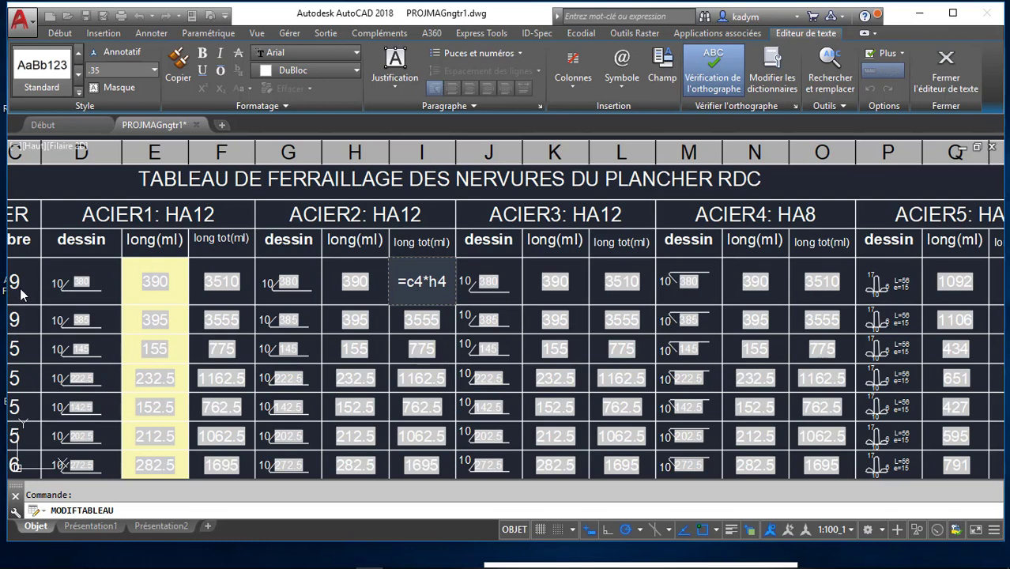
click(502, 286)
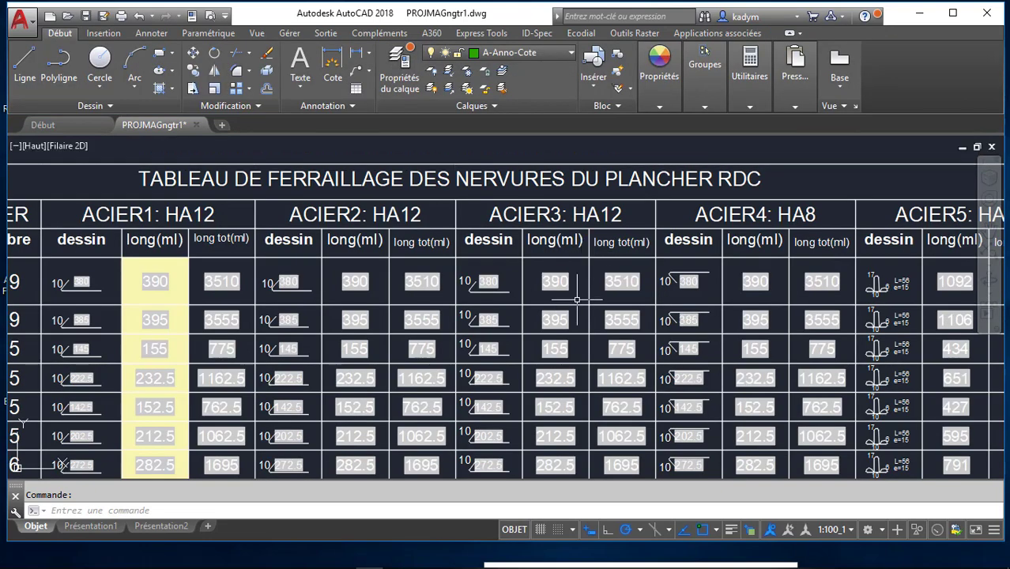
Step: Inspect the formulas in the N1 row's long(ml) and long tot(ml) cells under ACIER3: HA12
click(576, 295)
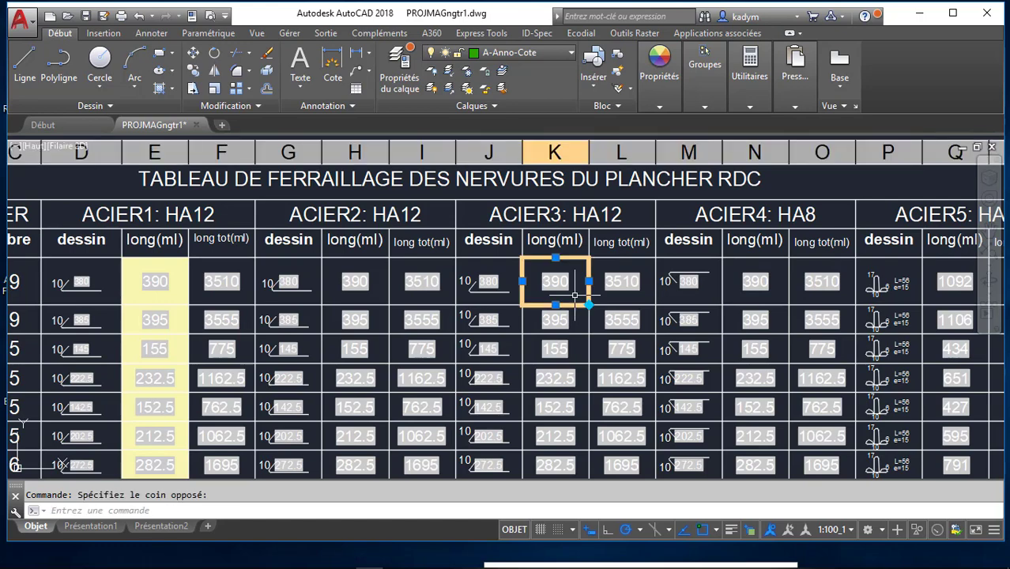
double_click(566, 290)
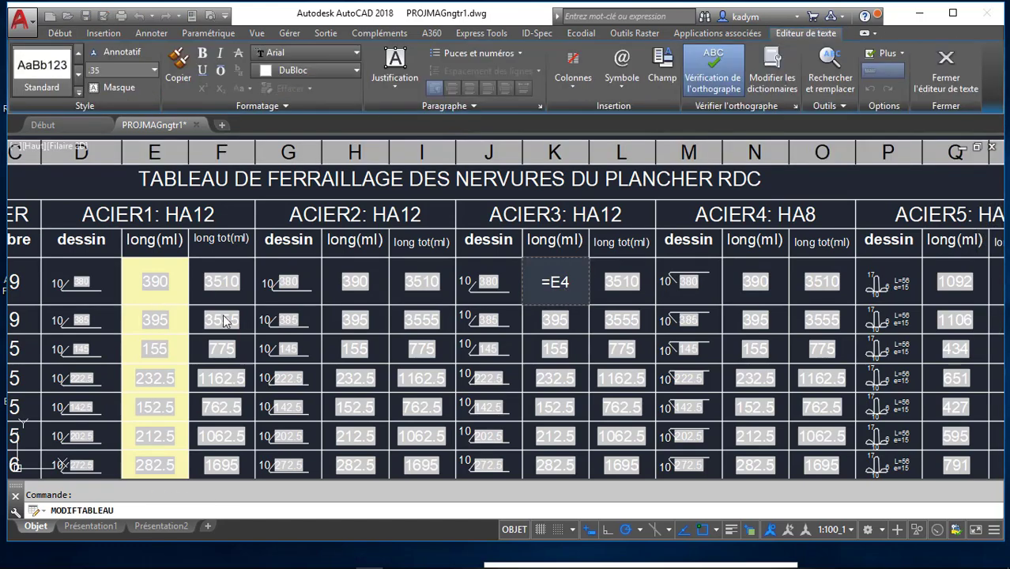
key(Escape)
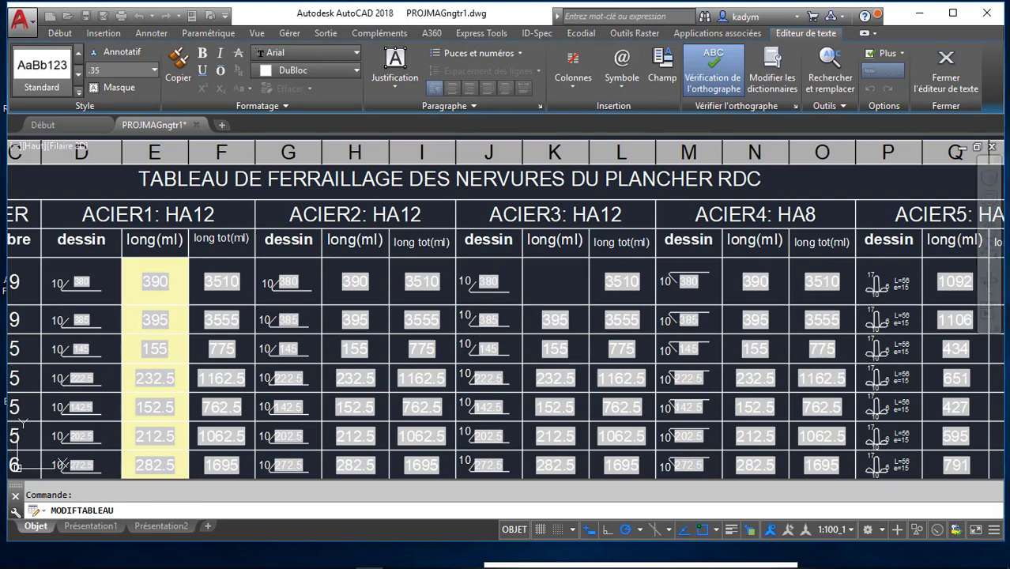
click(600, 287)
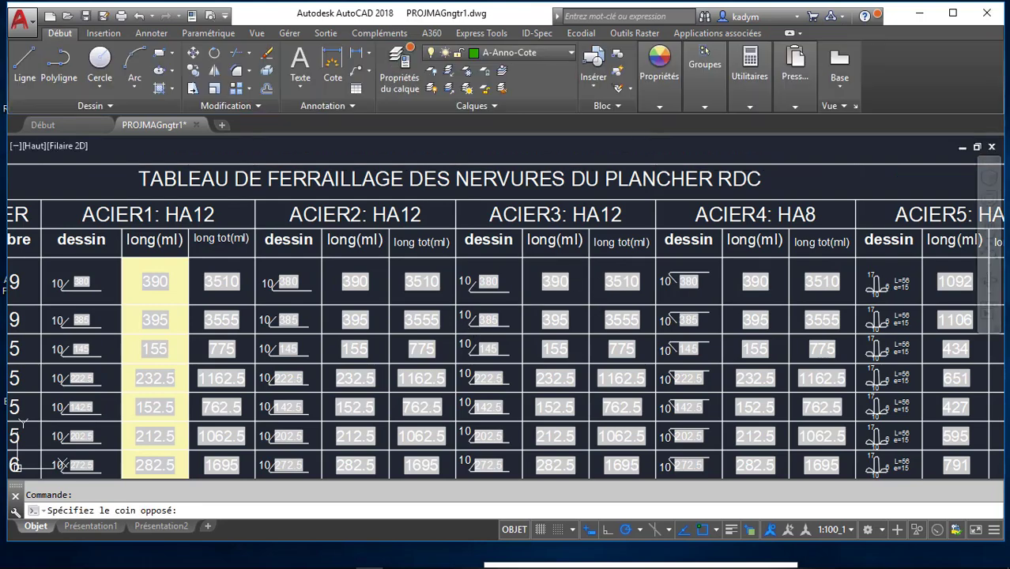
text(=c4*K4)
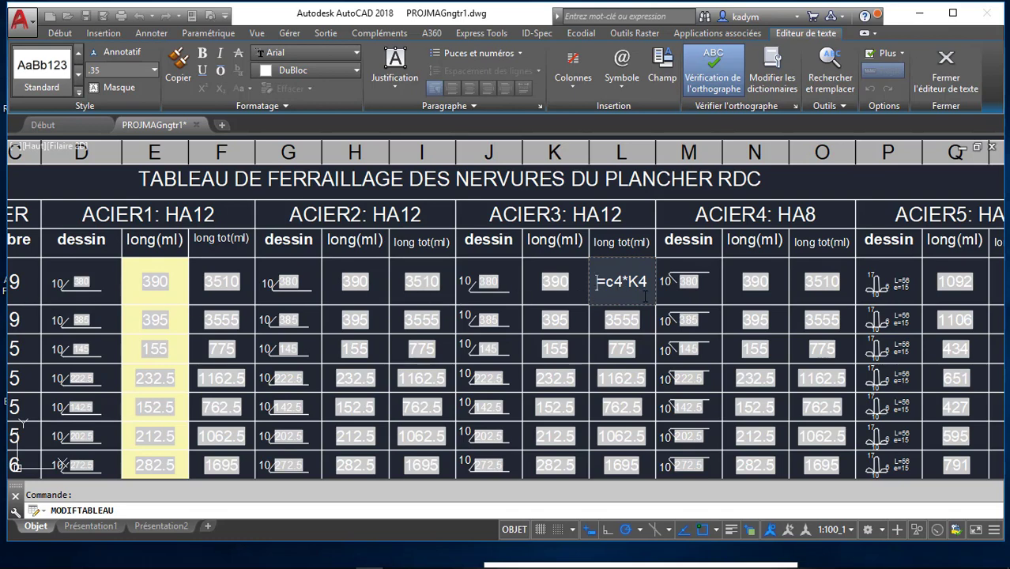
key(Return)
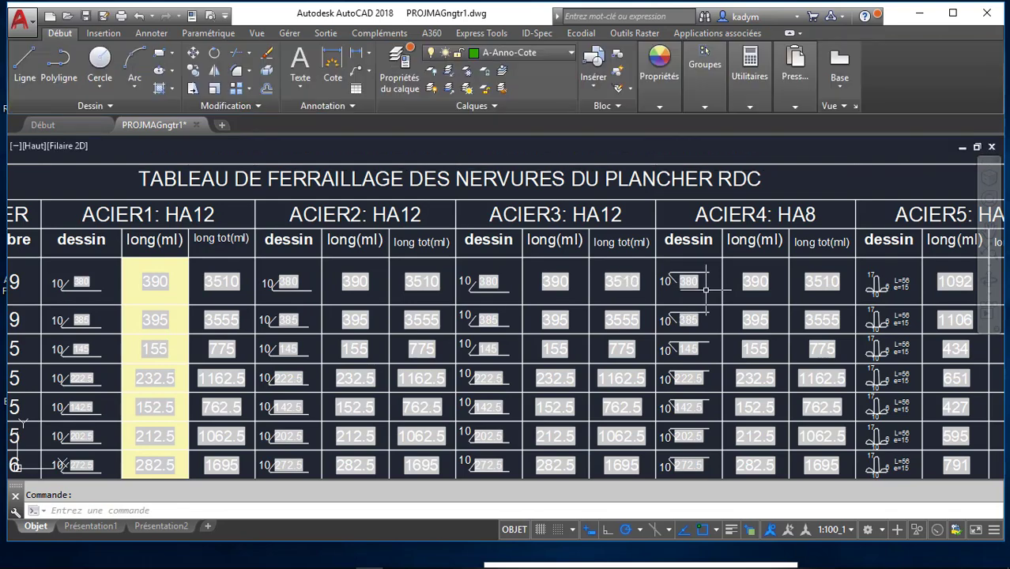
Step: Inspect the formula in the N1 row's ACIER4: HA8 dessin cell and look over the adjoining length columns
double_click(706, 286)
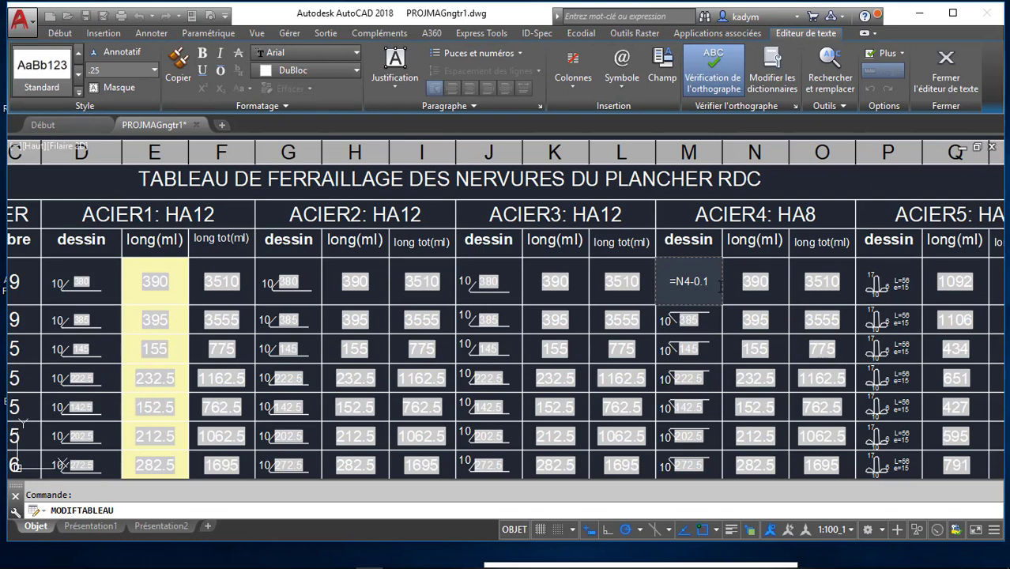
click(735, 283)
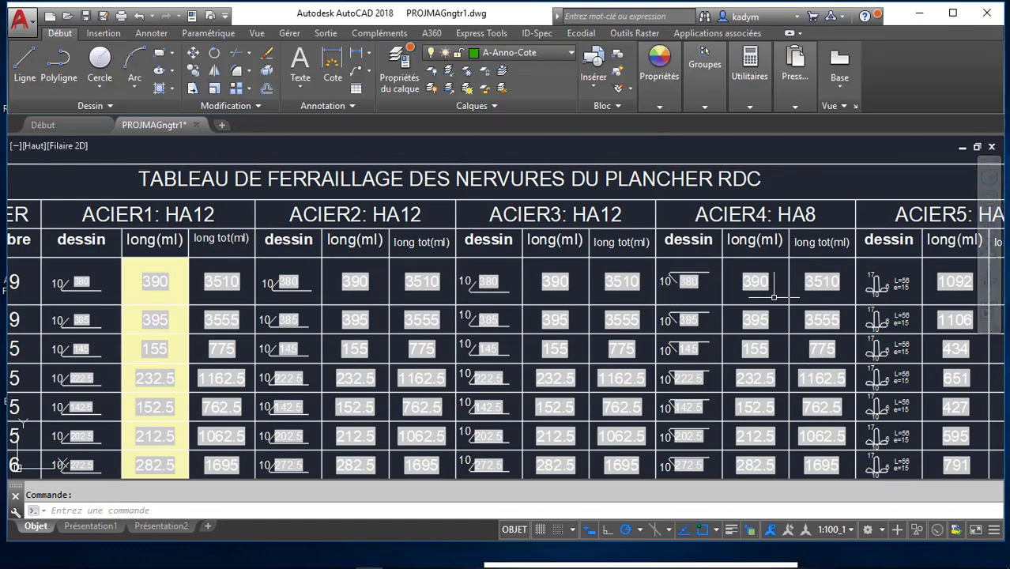
scroll(778, 293, up, 2)
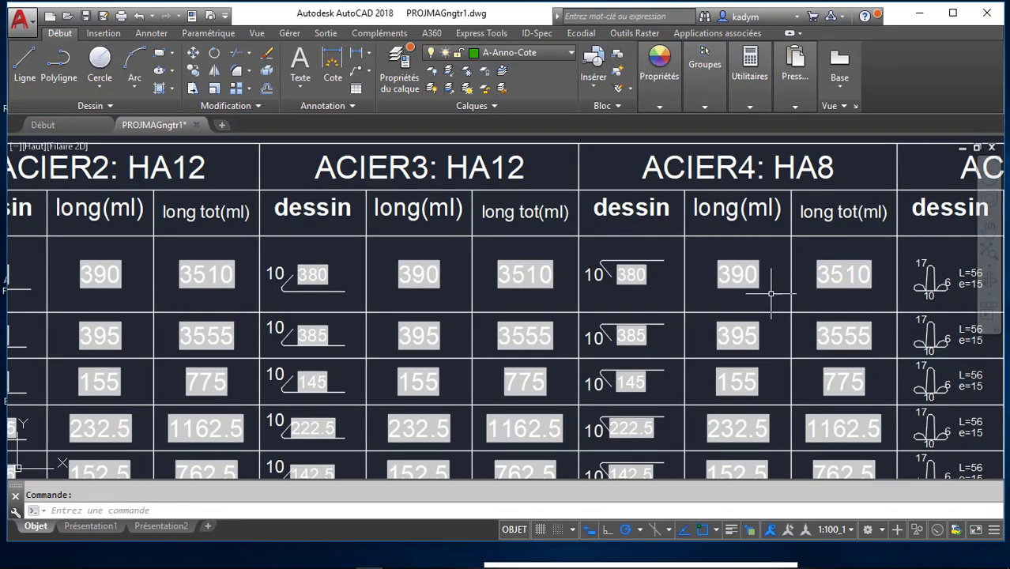
scroll(688, 293, down, 3)
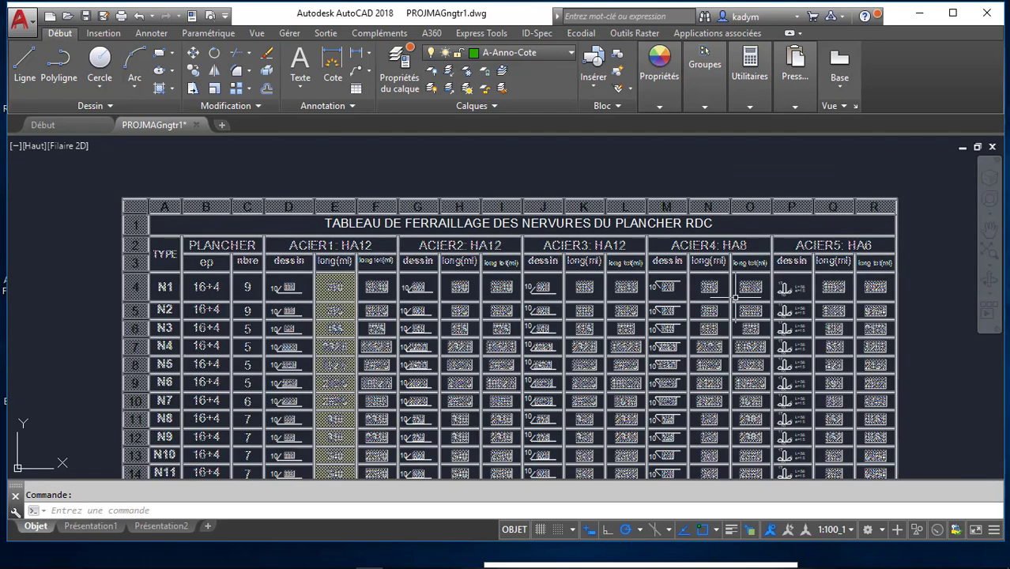
scroll(774, 292, up, 2)
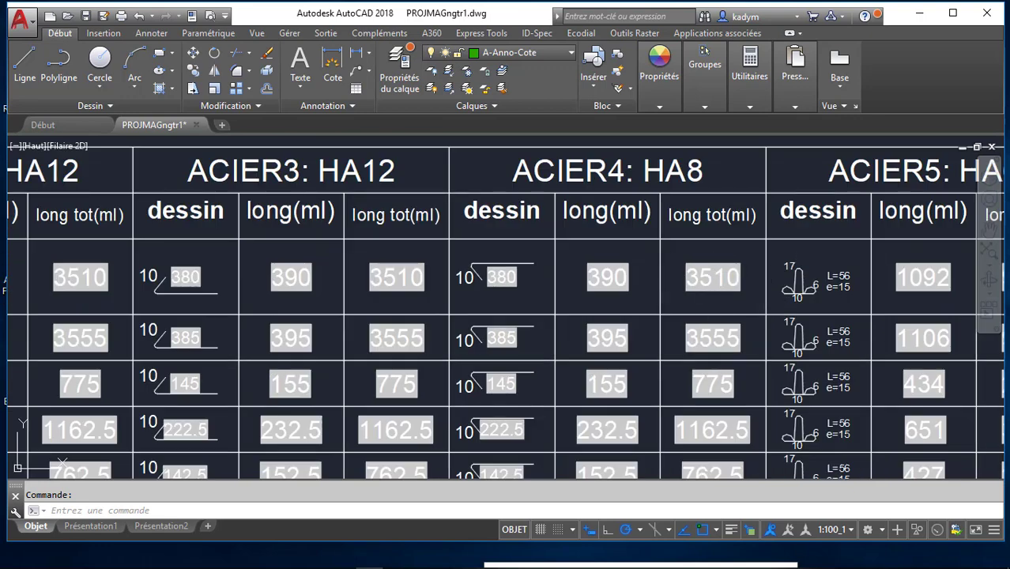
Step: Open the N1 row's ACIER4 long tot(ml) cell, inspect its formula, and close the cell
click(721, 294)
click(721, 295)
double_click(700, 291)
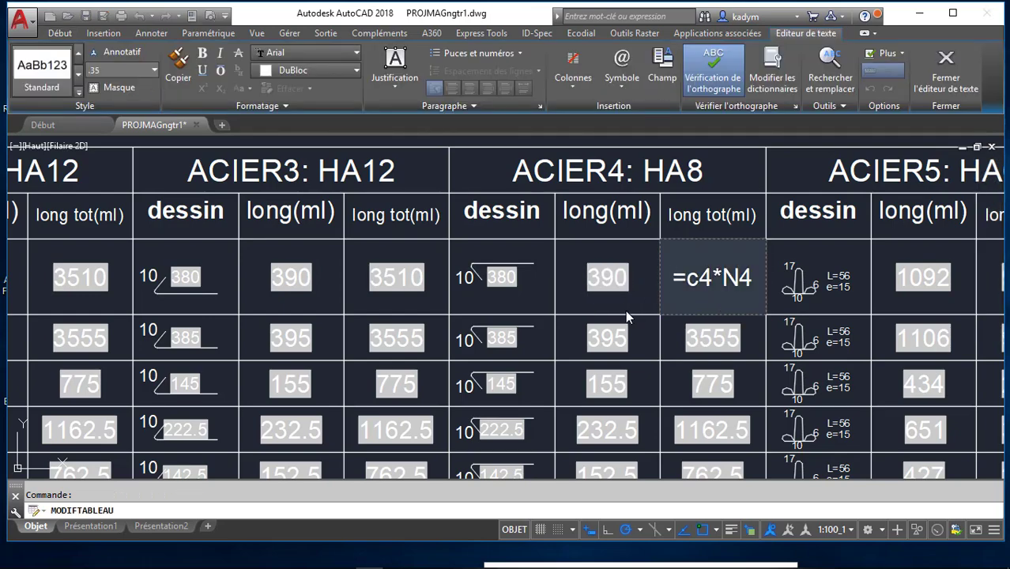
scroll(749, 296, down, 2)
scroll(764, 293, up, 5)
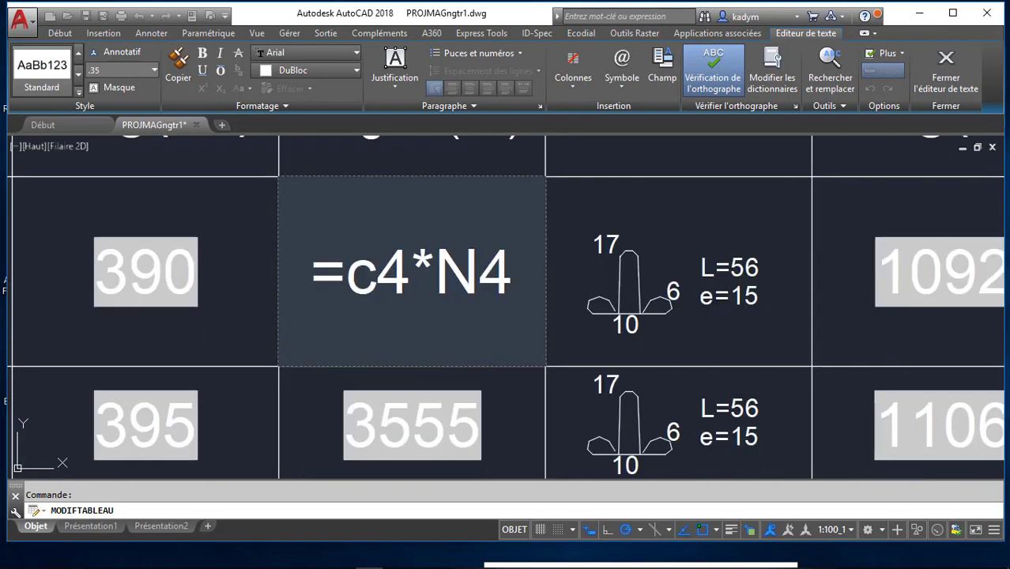
key(Escape)
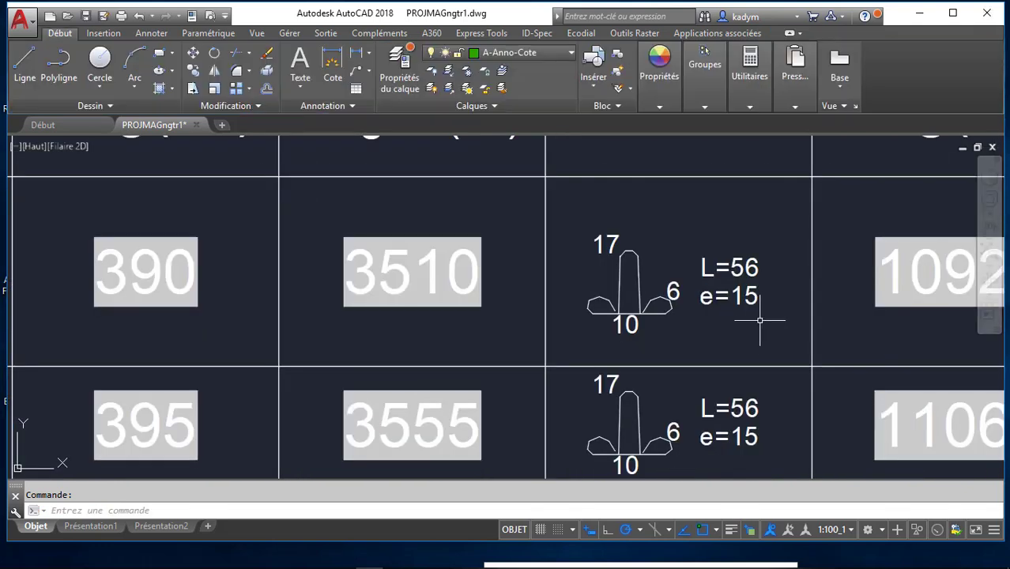
Step: Open and close the N1 row's ACIER5: HA6 dessin cell, checking its stirrup drawing with length and spacing
click(750, 328)
double_click(749, 328)
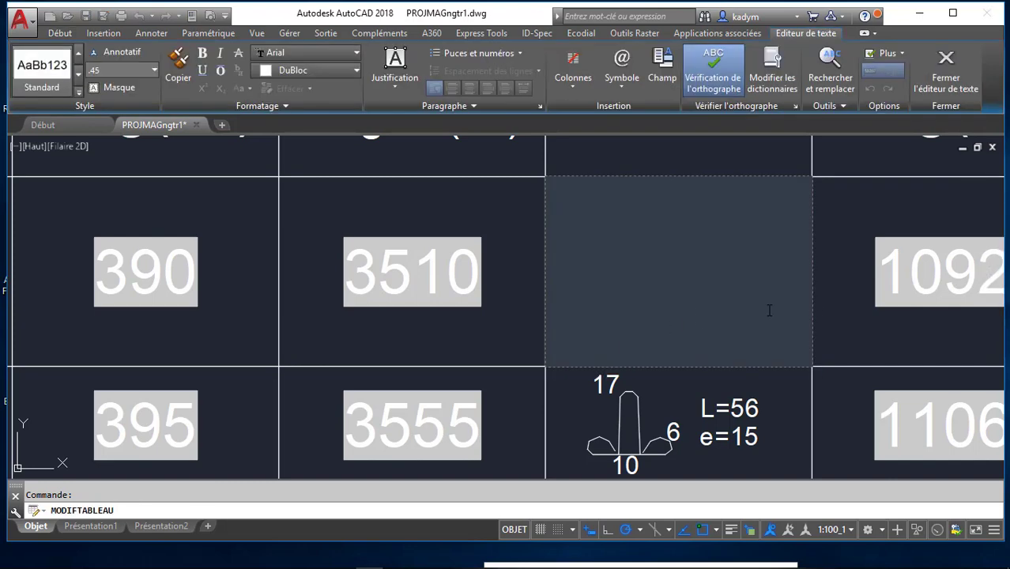
click(846, 303)
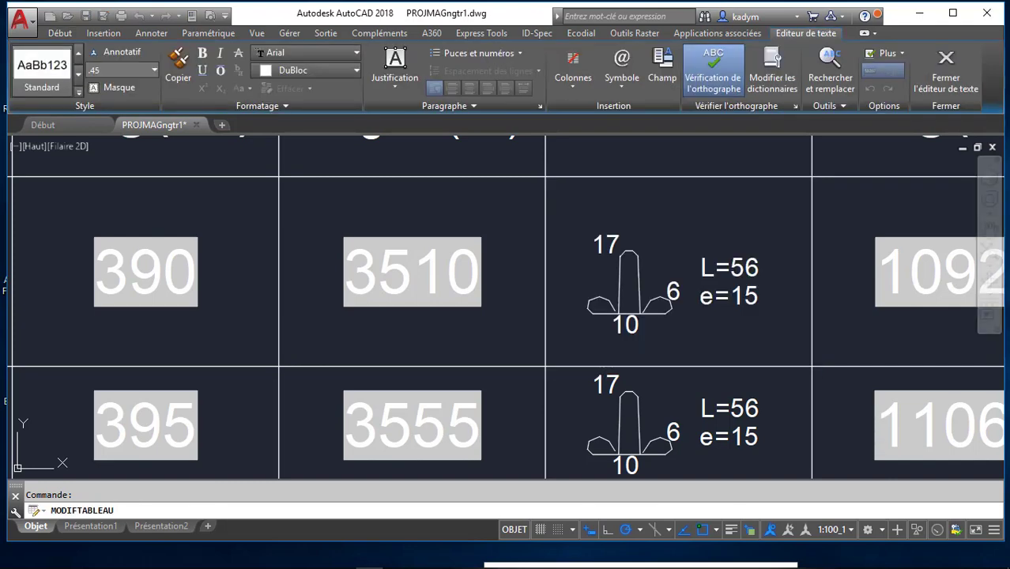
scroll(460, 382, down, 4)
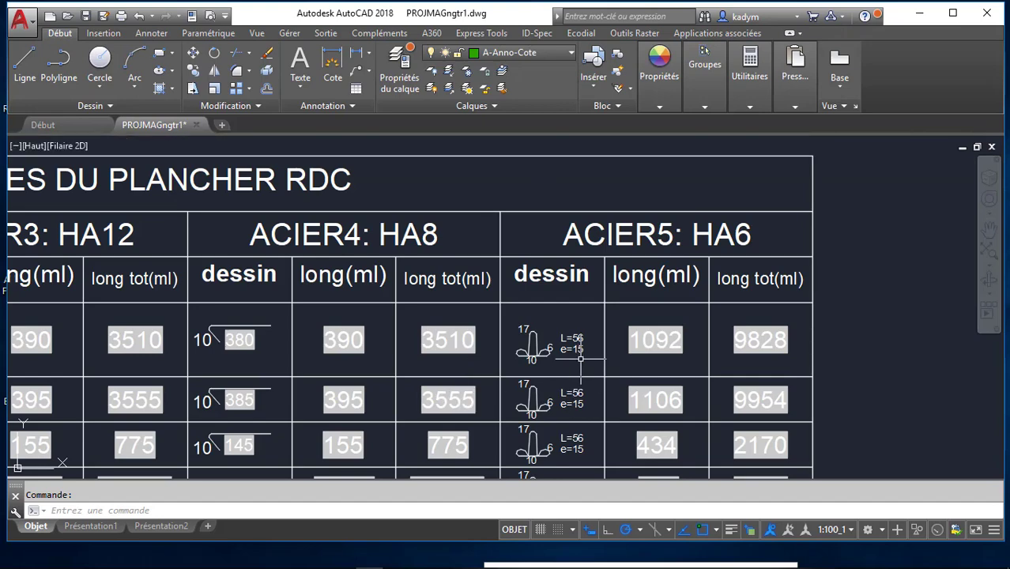
Step: Examine the N1 row's ACIER5: HA6 stirrup drawing and inspect the formula in its long(ml) cell
scroll(582, 360, up, 4)
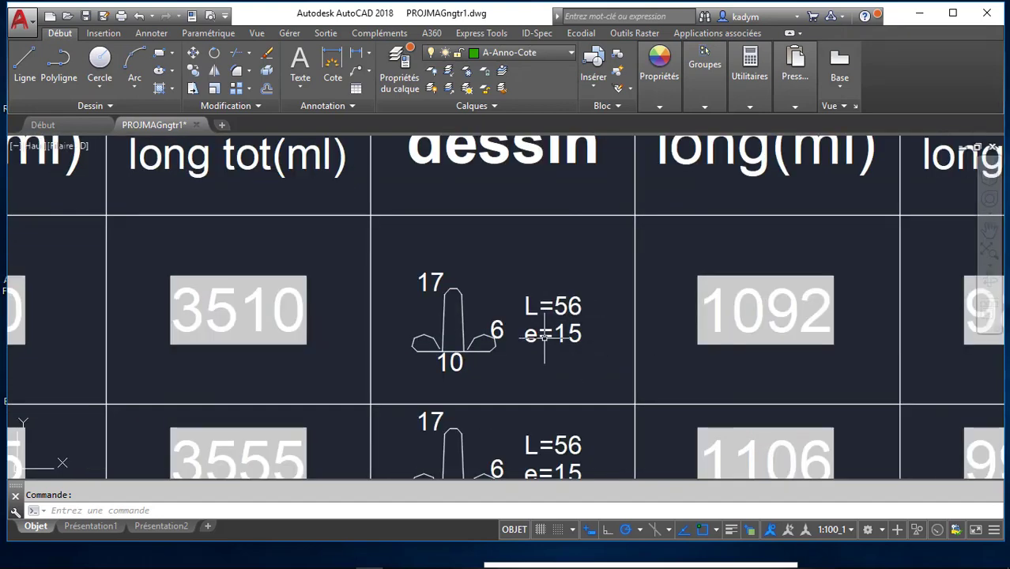
scroll(281, 323, down, 4)
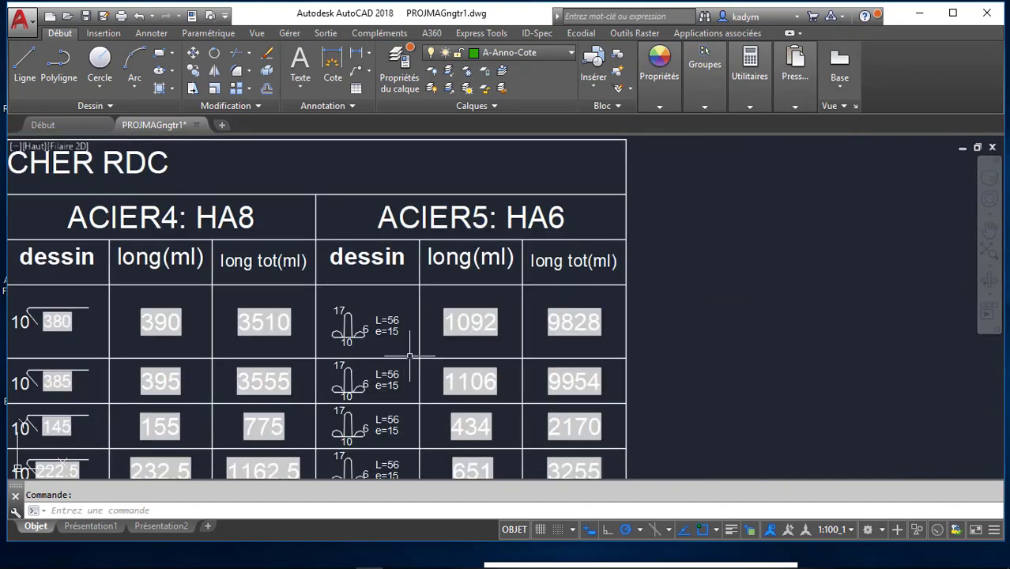
scroll(387, 348, up, 4)
scroll(415, 337, down, 4)
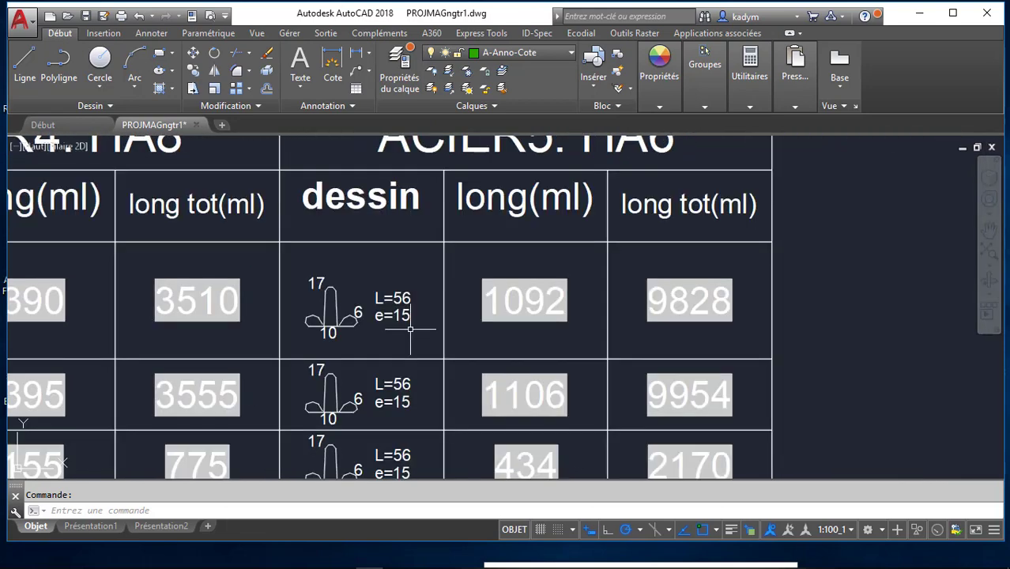
click(461, 337)
double_click(461, 337)
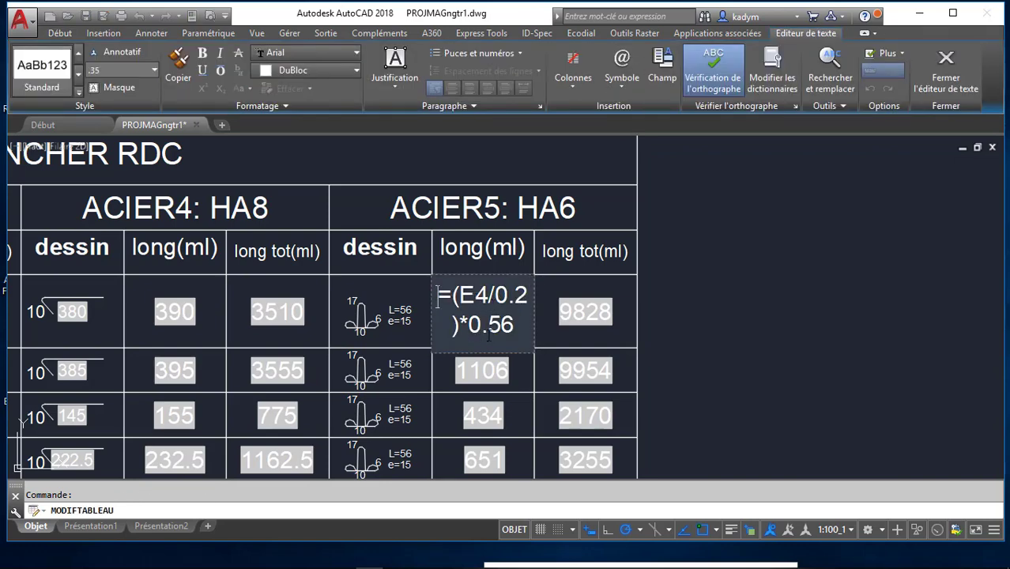
click(549, 330)
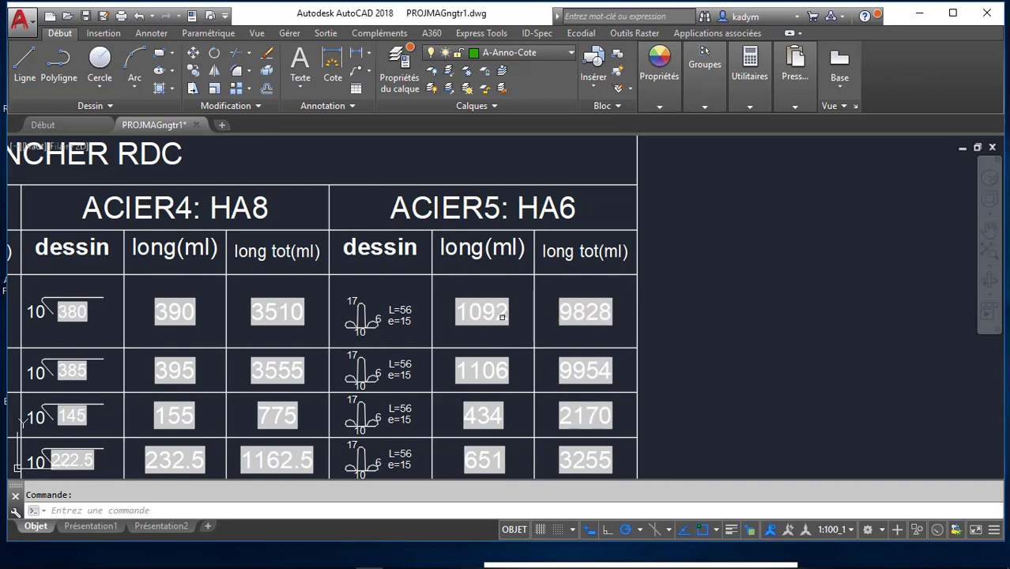
Step: Open the N1 row's ACIER5 long tot(ml) cell, inspect its formula, and close the cell
click(597, 334)
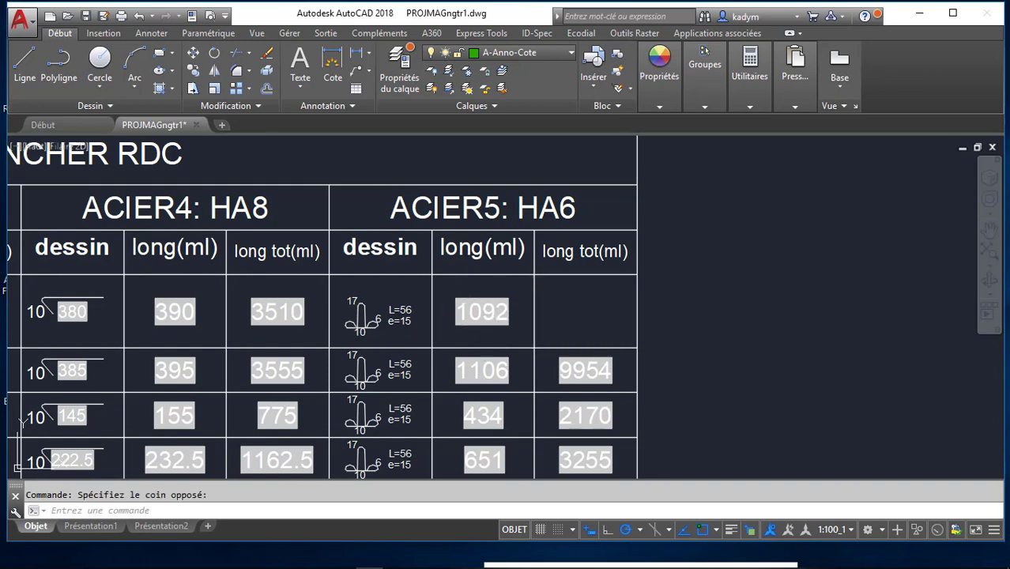
double_click(573, 318)
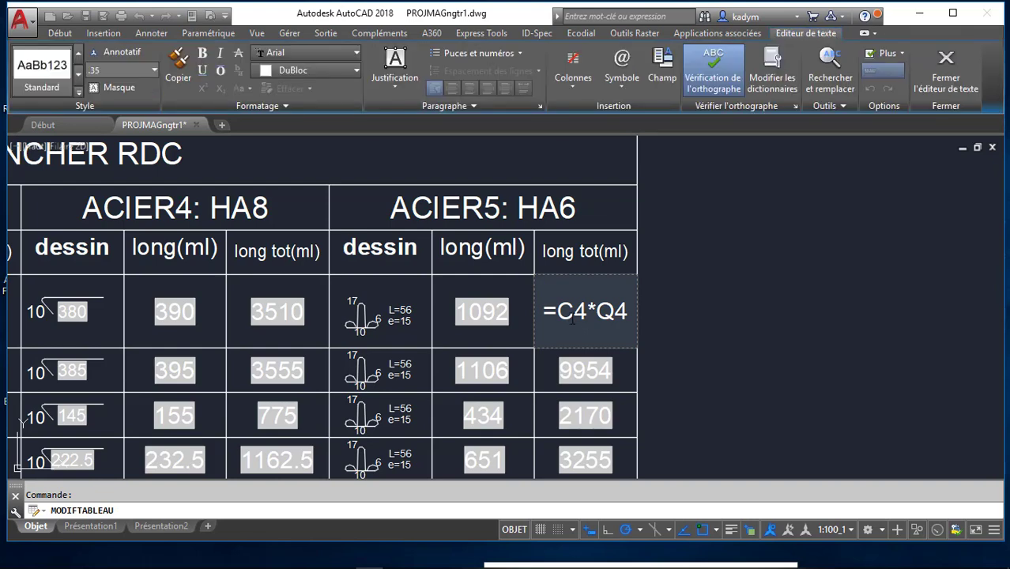
click(611, 269)
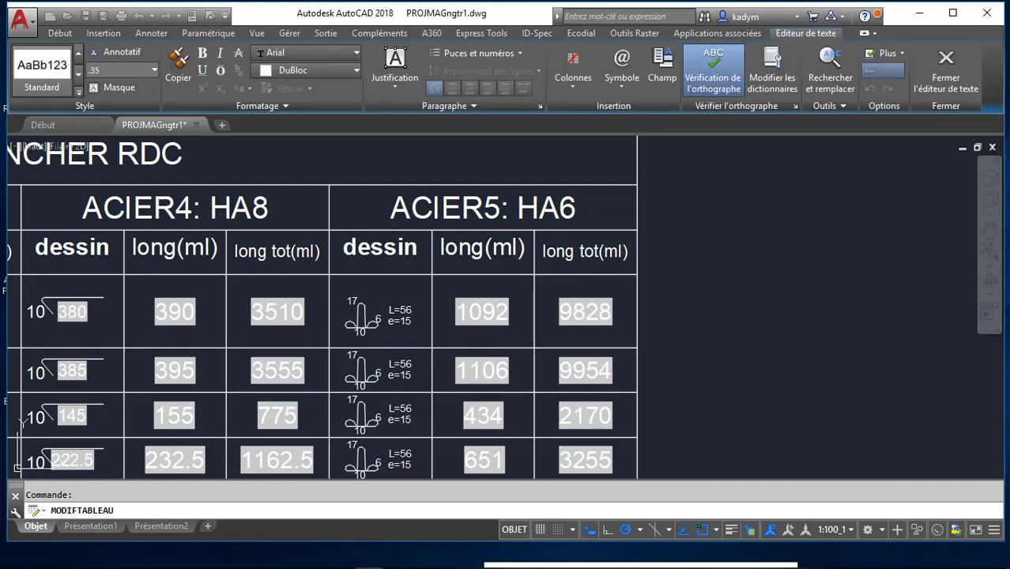
Step: Look over the whole ground-floor rib reinforcement table alongside the upper-floor table and the floor plans
scroll(600, 338, down, 5)
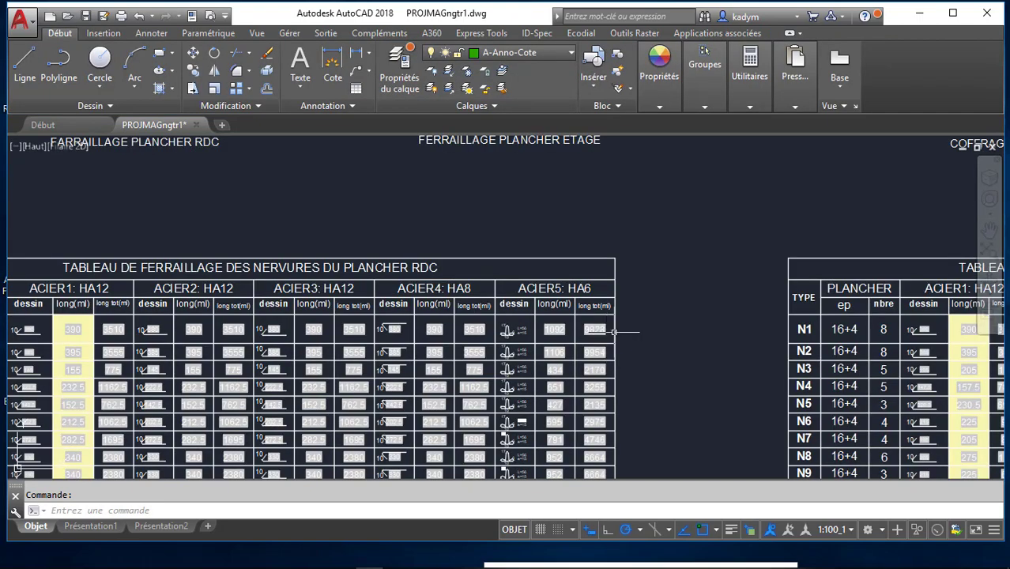
scroll(605, 340, down, 3)
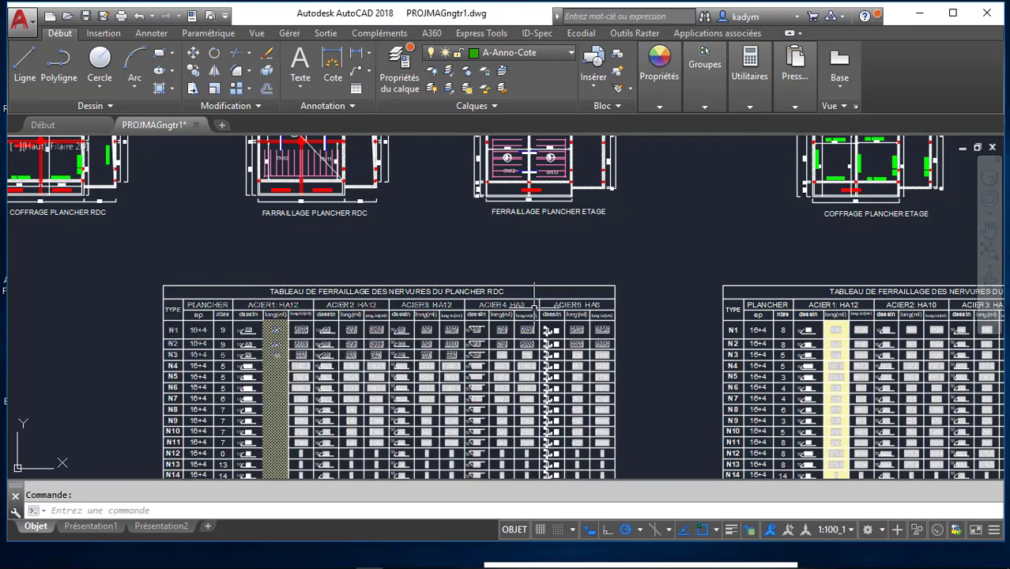
scroll(538, 304, up, 4)
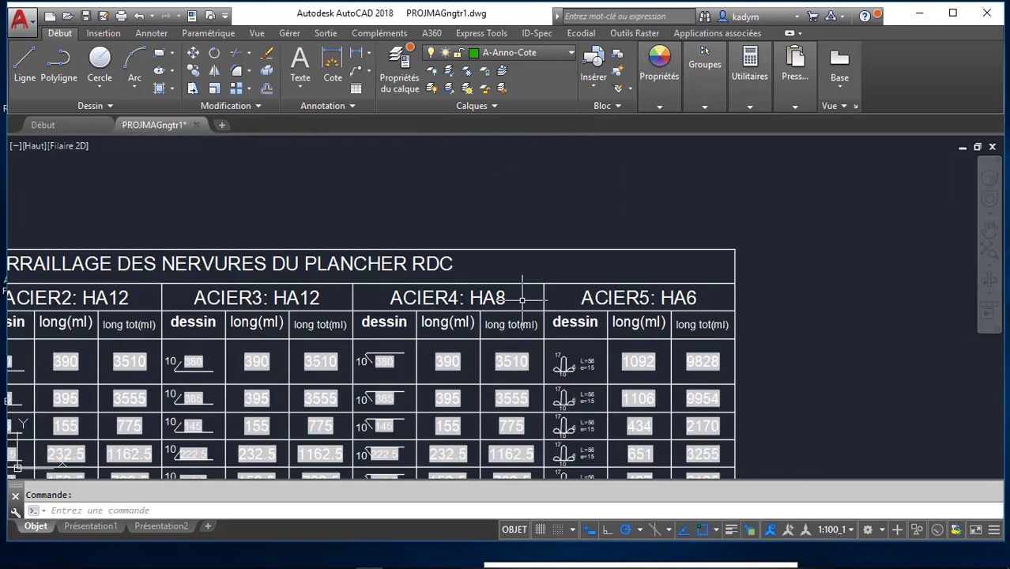
scroll(656, 296, down, 2)
scroll(656, 296, down, 2)
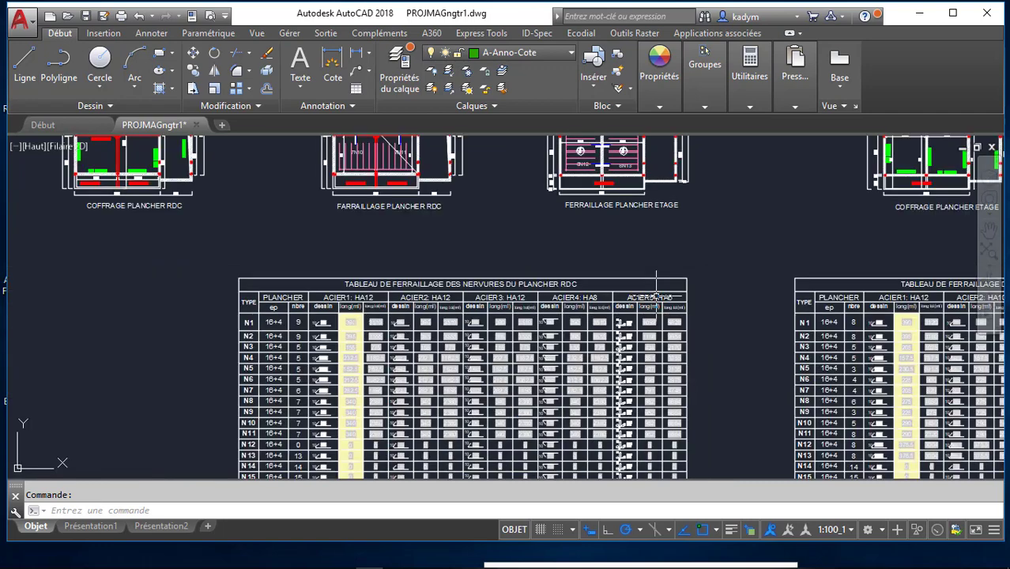
scroll(376, 336, down, 2)
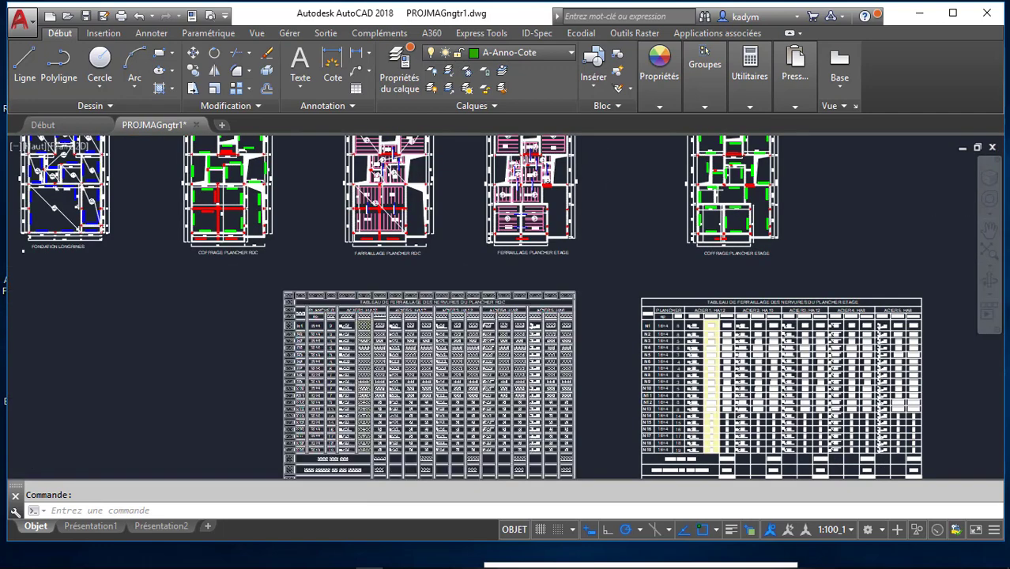
scroll(365, 332, down, 2)
scroll(340, 347, up, 4)
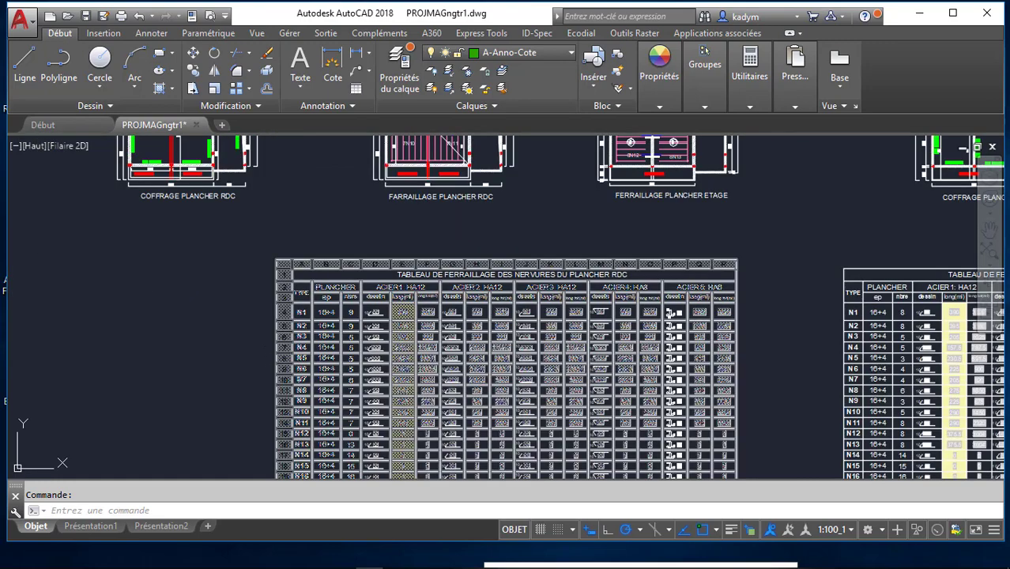
scroll(307, 409, down, 4)
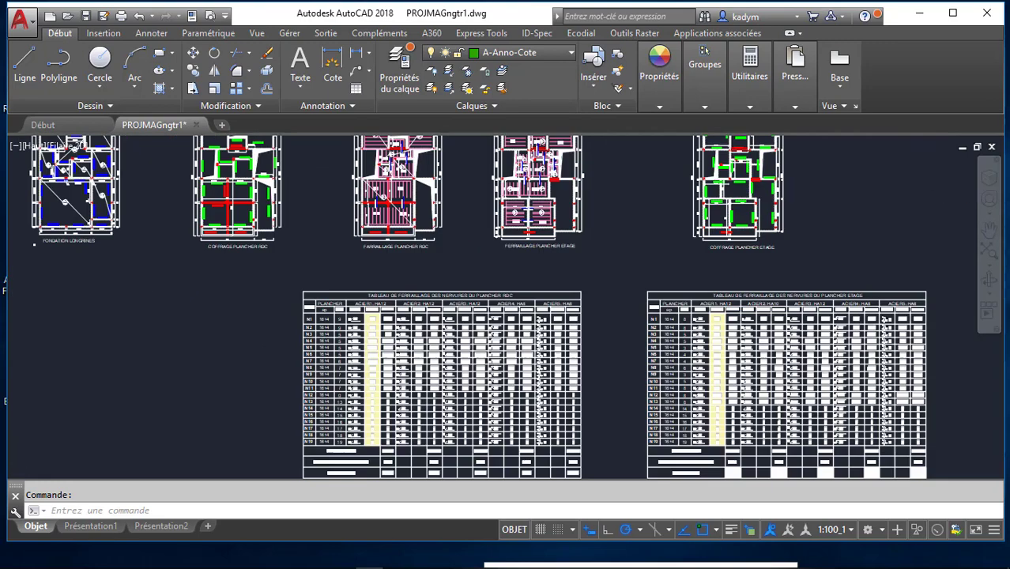
Step: Inspect the sum formula in the ACIER1 cell of the TOTAL LONG (ml) row and close the cell
scroll(317, 404, up, 4)
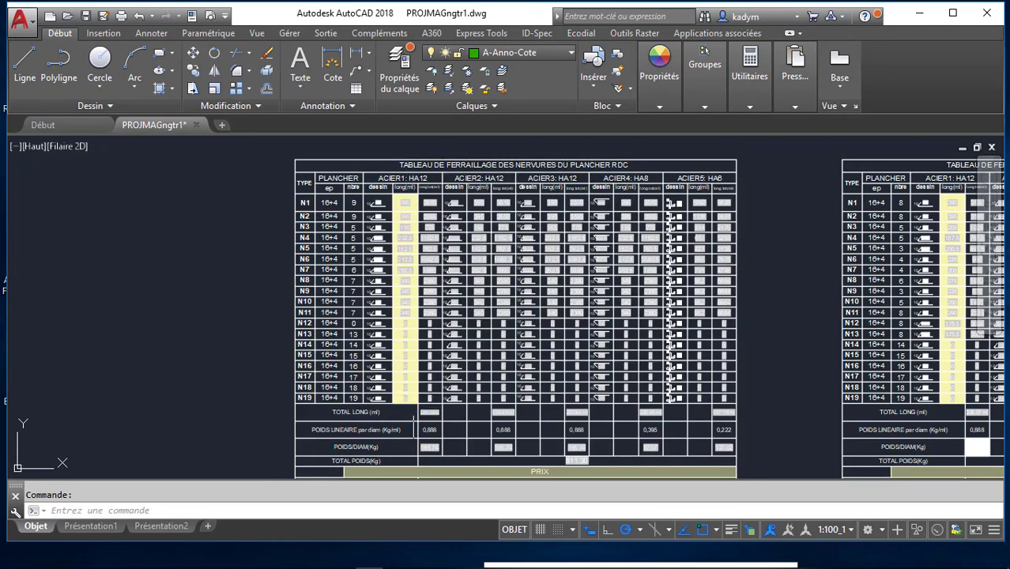
scroll(423, 358, down, 2)
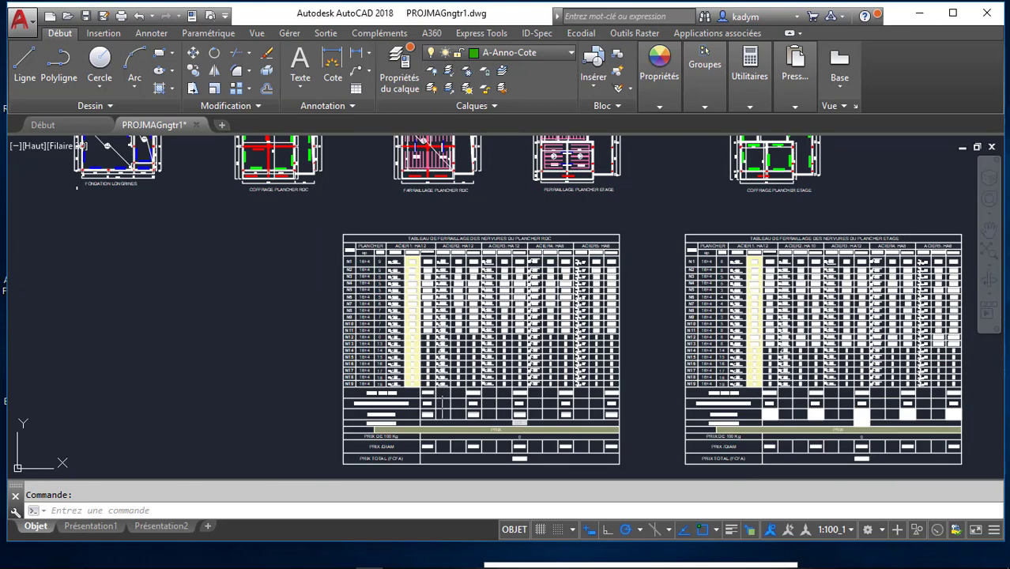
scroll(441, 400, up, 5)
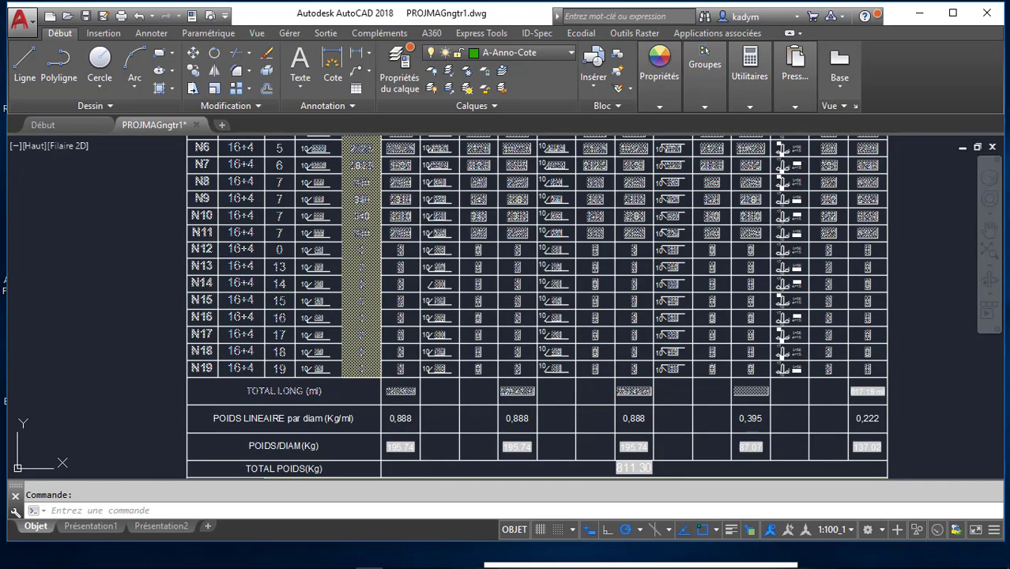
scroll(401, 395, up, 3)
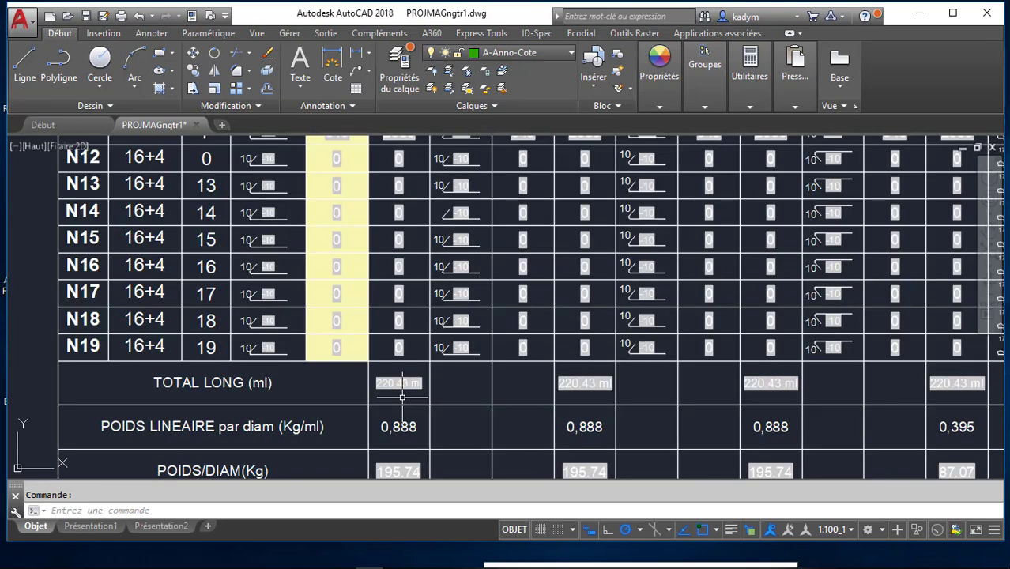
click(401, 397)
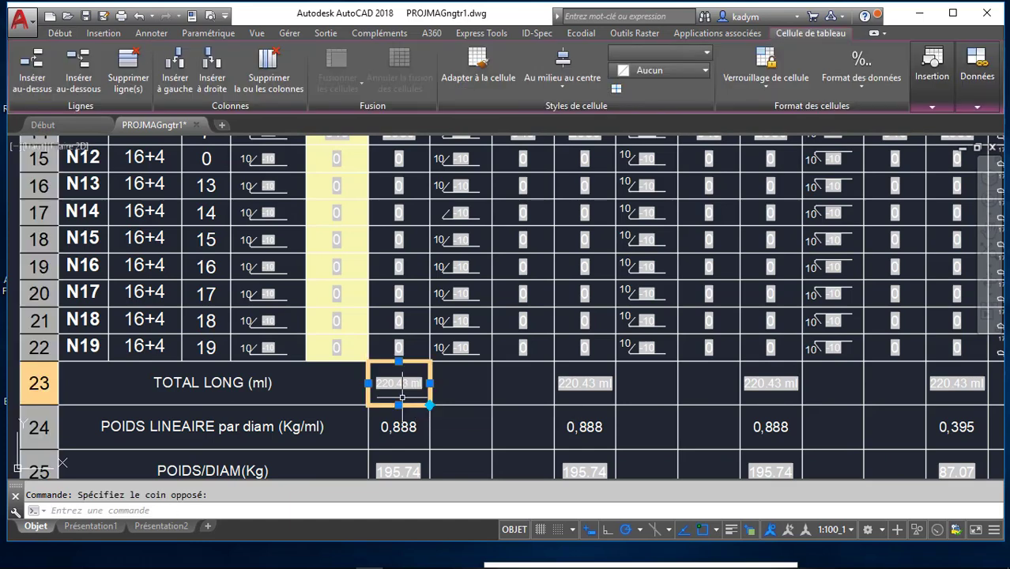
double_click(401, 396)
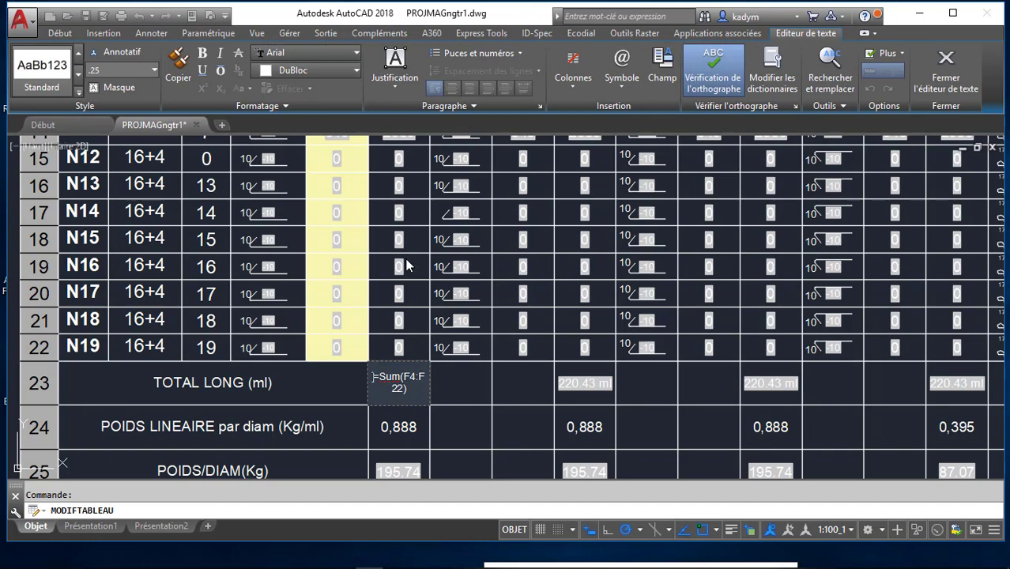
click(447, 390)
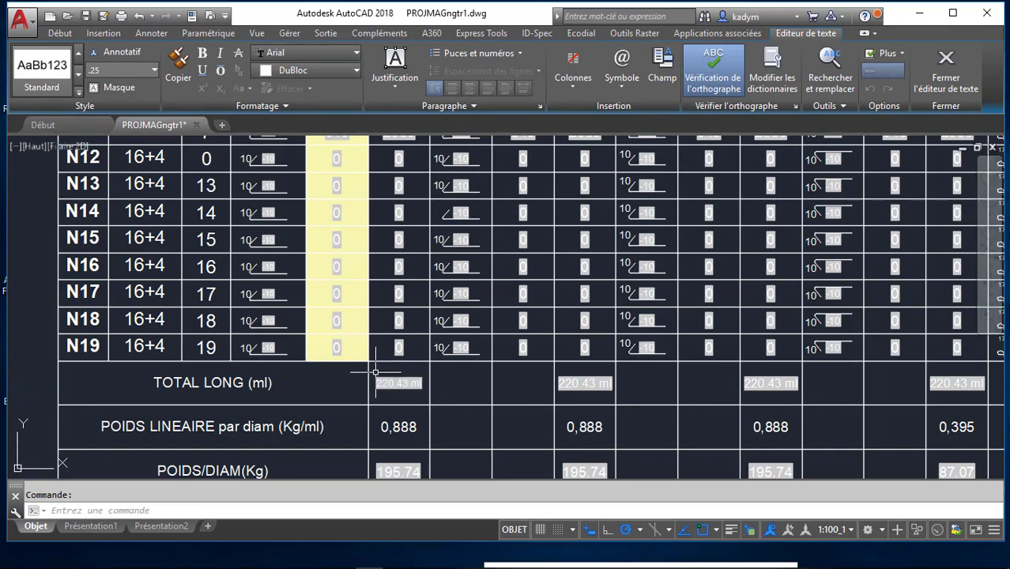
Step: Review the weight rows under the totals, then open and close the ACIER1 POIDS LINEAIRE par diam (Kg/ml) cell to check its content
scroll(380, 367, down, 2)
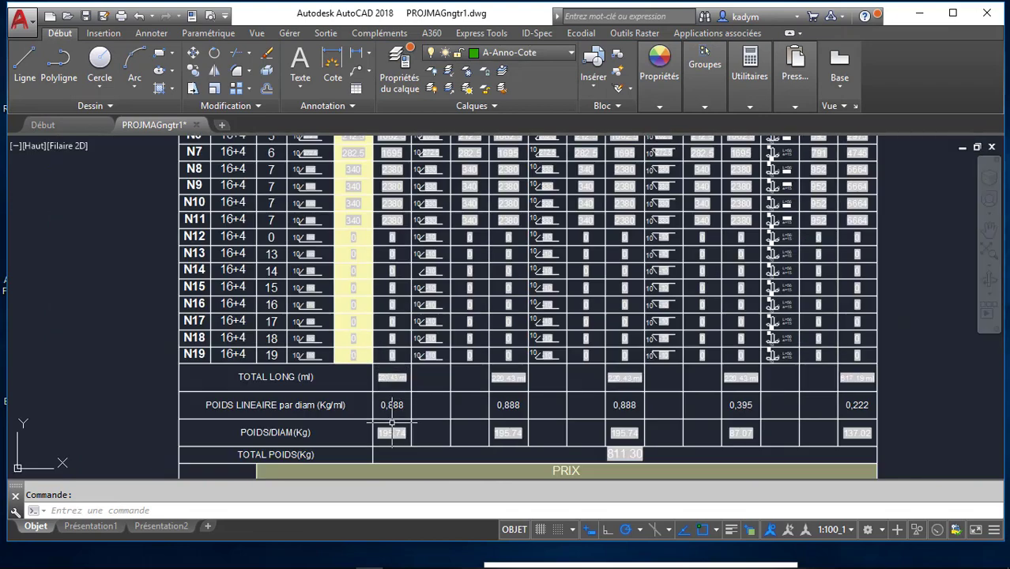
scroll(392, 419, up, 3)
scroll(408, 397, down, 2)
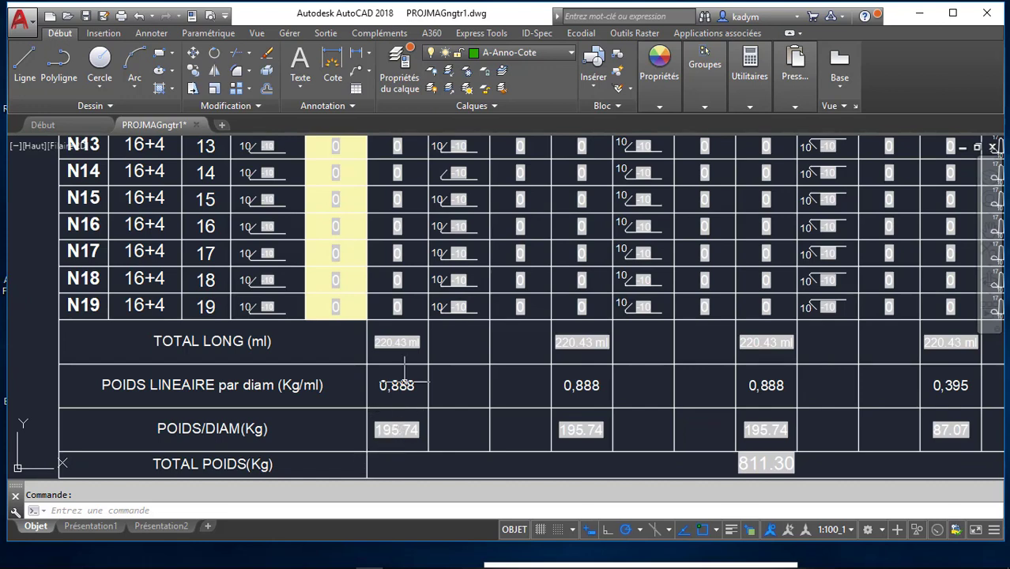
scroll(397, 336, down, 2)
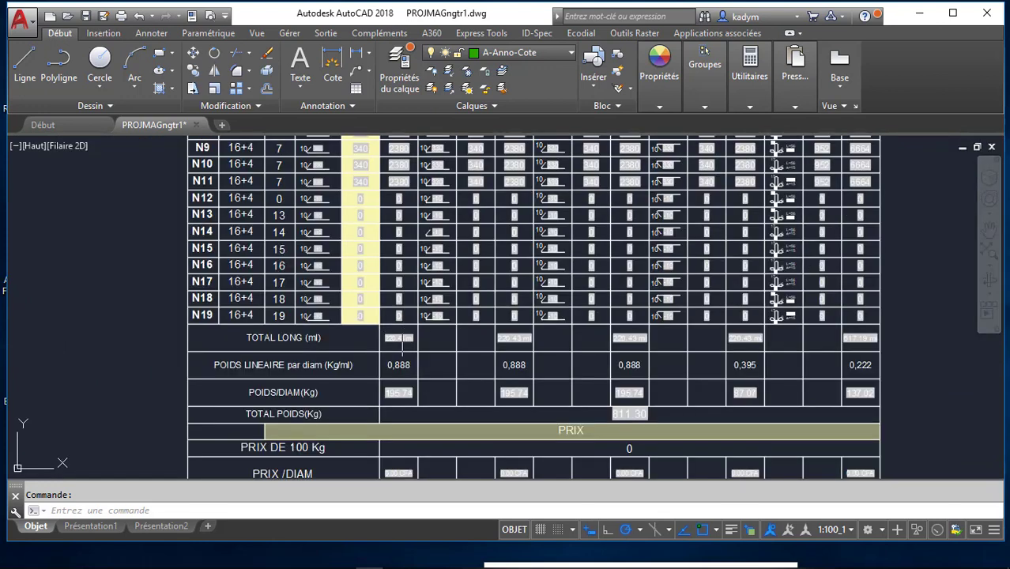
click(398, 393)
key(Escape)
scroll(390, 411, up, 2)
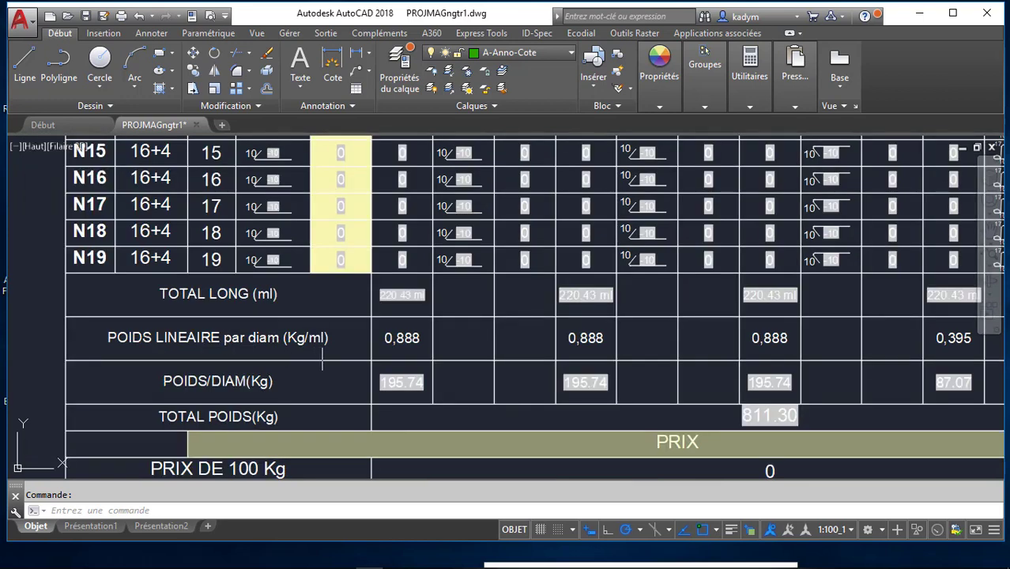
click(400, 339)
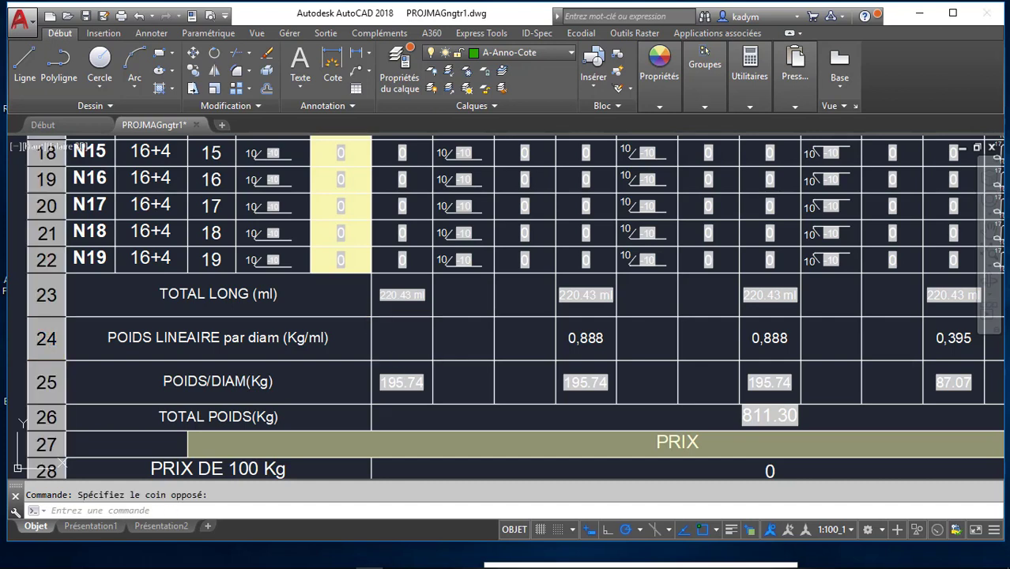
double_click(412, 349)
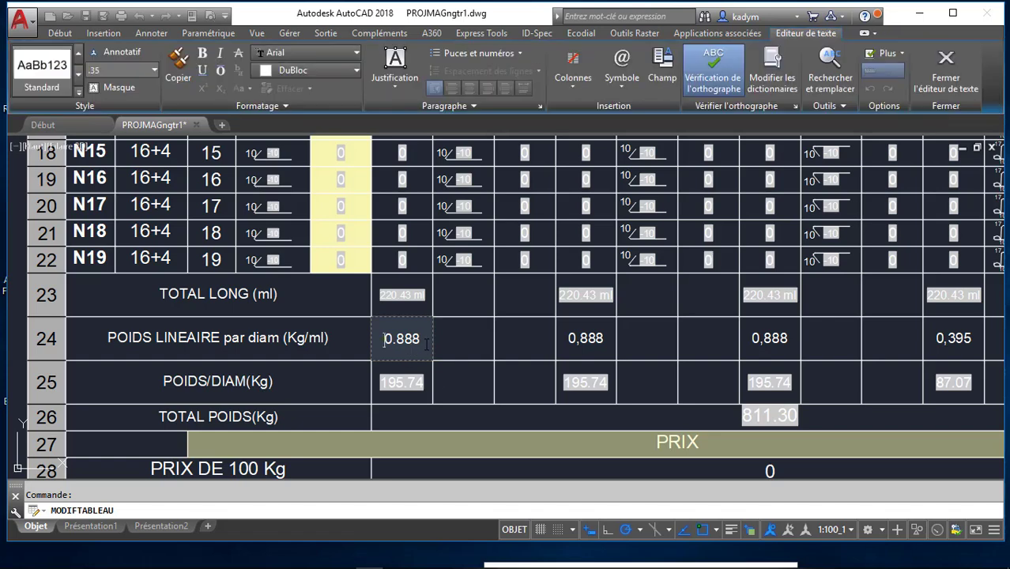
click(426, 375)
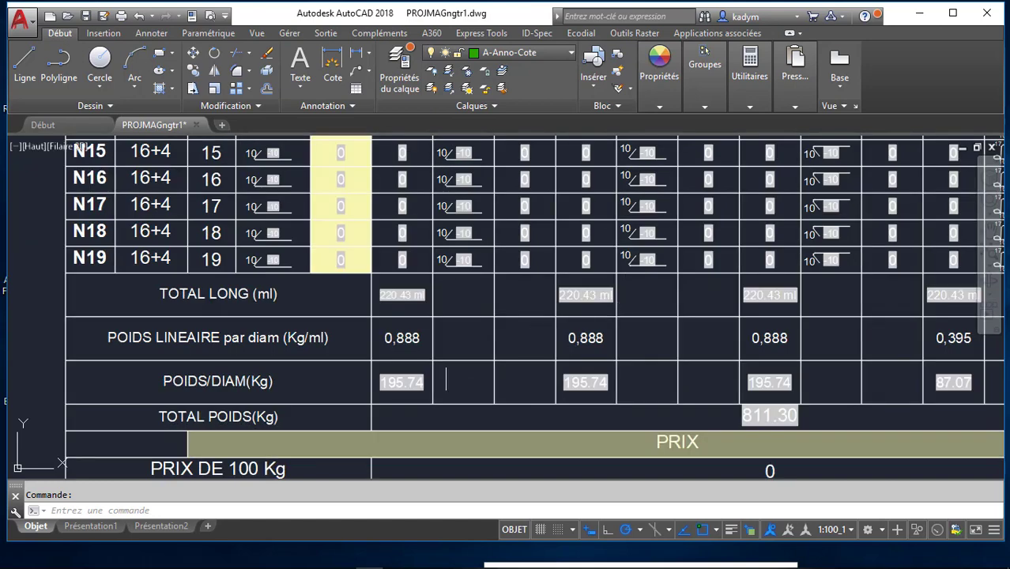
Step: Compare the POIDS LINEAIRE par diam values across the HA12, HA8 and HA6 steel columns
scroll(380, 386, down, 2)
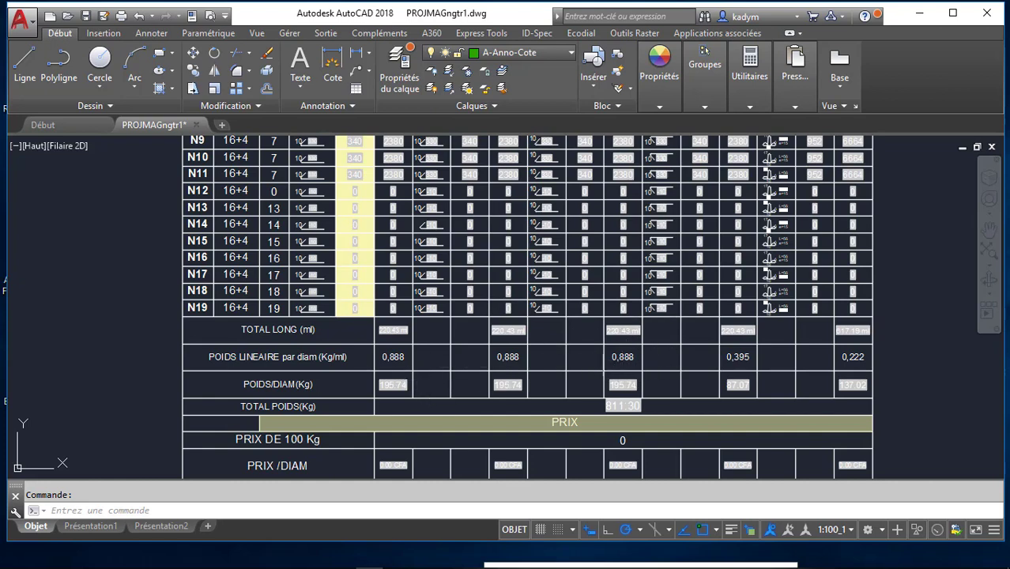
scroll(731, 346, up, 4)
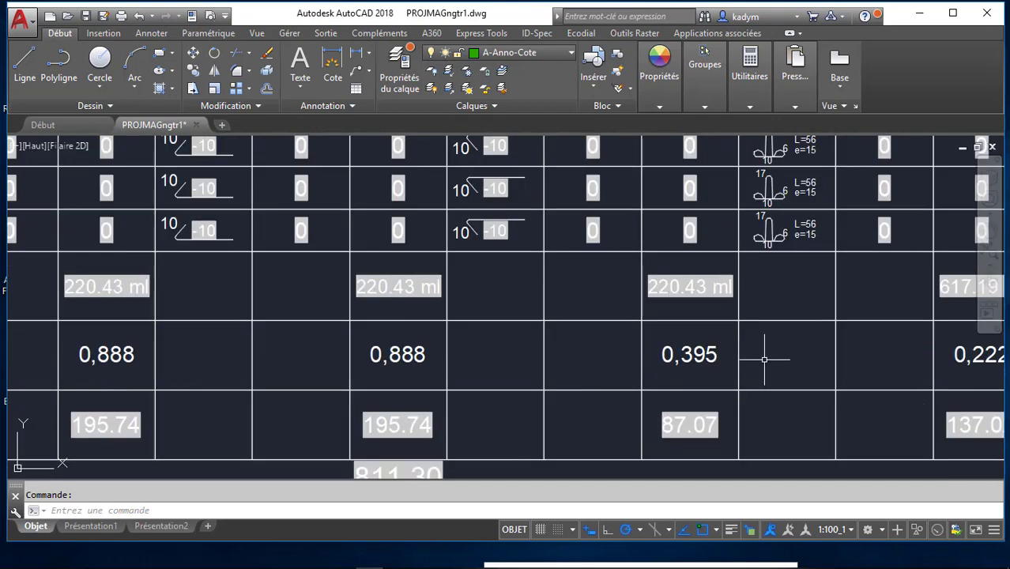
scroll(643, 371, down, 2)
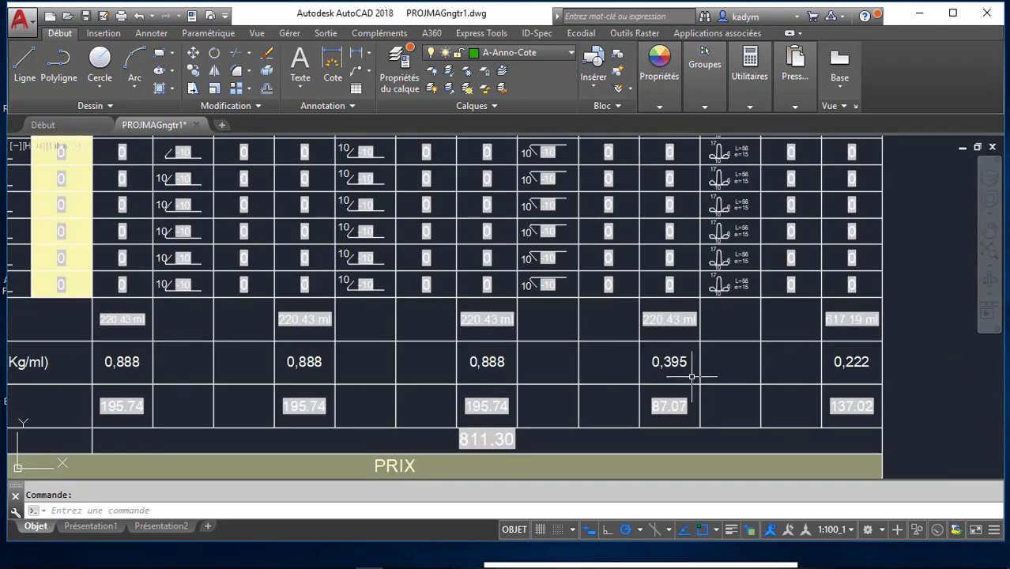
scroll(671, 378, down, 2)
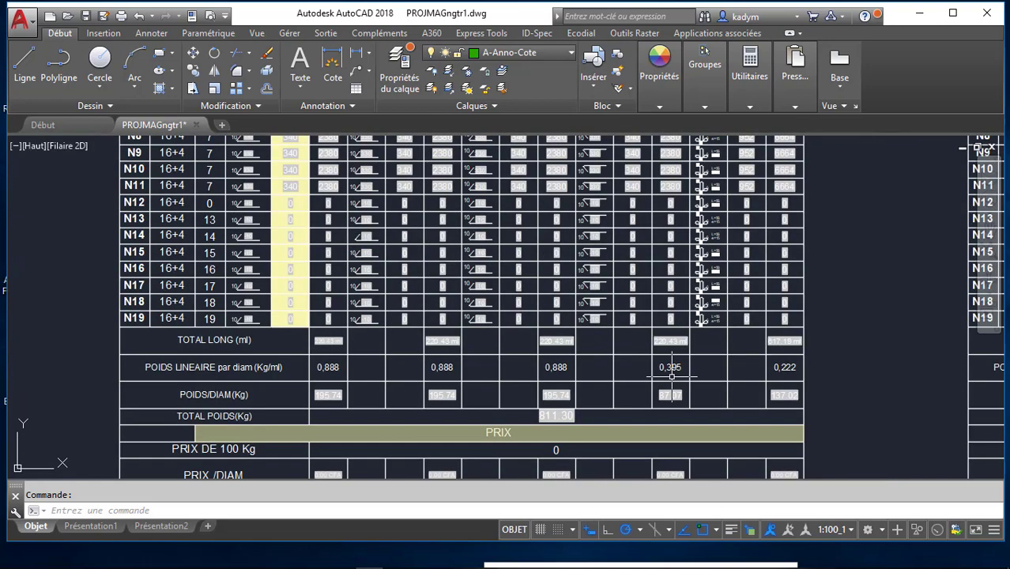
scroll(671, 378, up, 4)
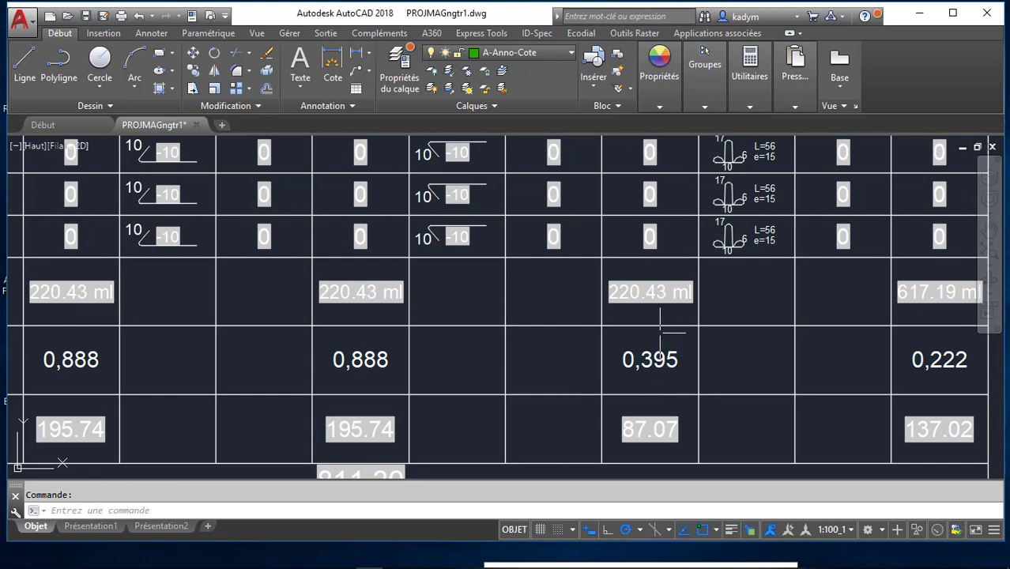
scroll(643, 353, down, 2)
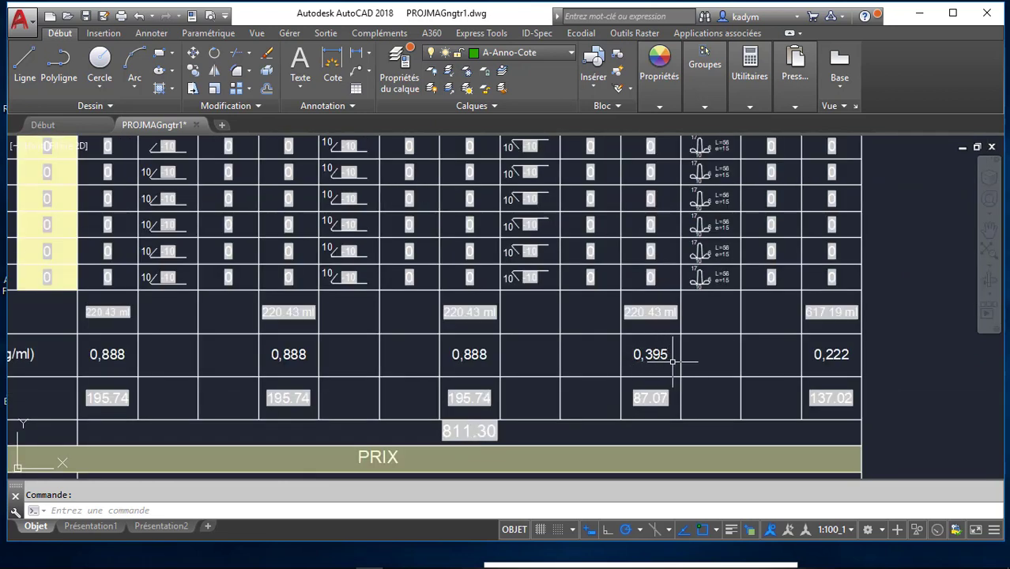
Step: Compare the TOTAL LONG, POIDS LINEAIRE and POIDS/DIAM (Kg) rows across the HA12, HA8 and HA6 steel columns
scroll(664, 332, down, 1)
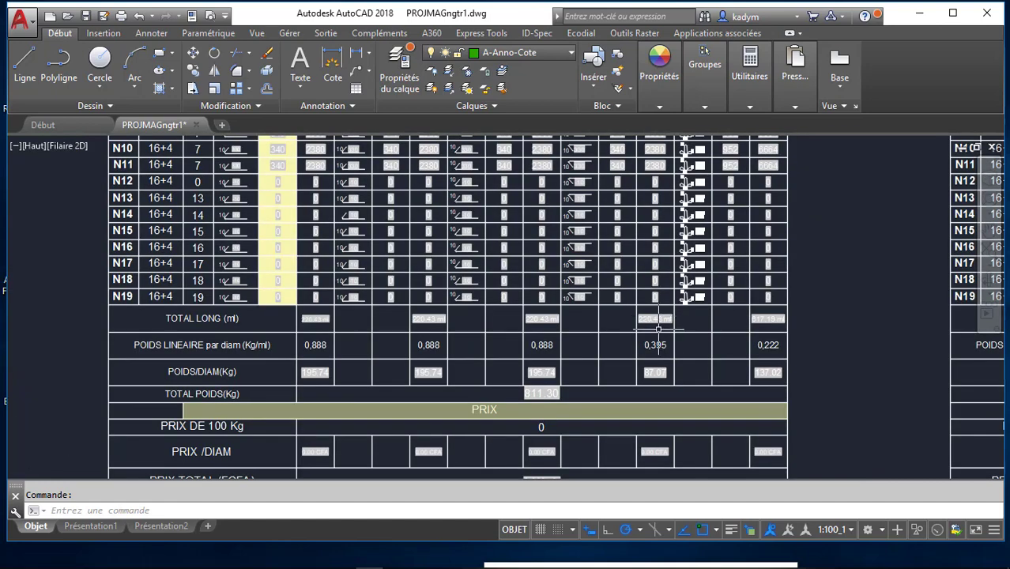
scroll(664, 395, up, 1)
scroll(660, 413, up, 1)
scroll(660, 413, up, 1)
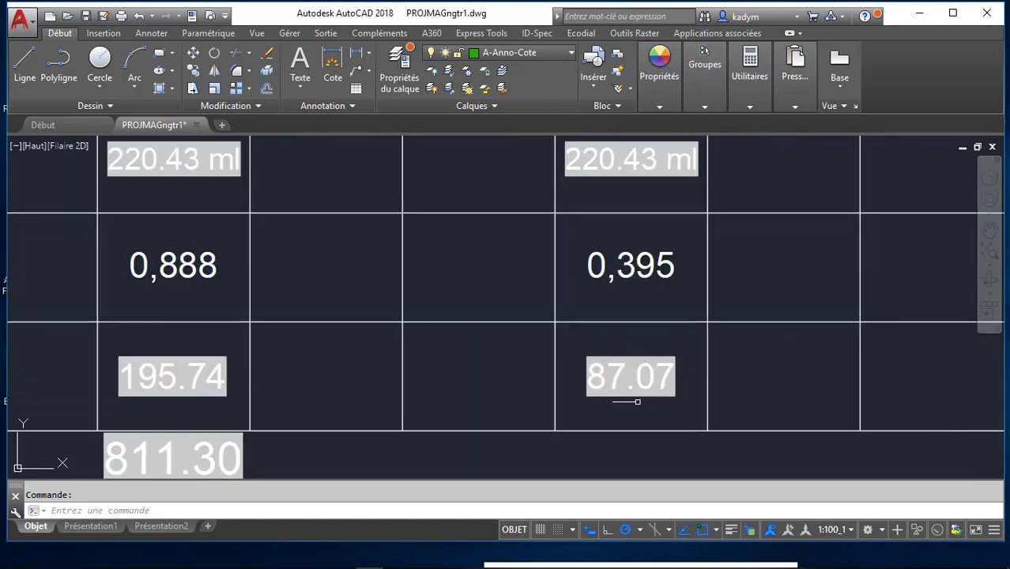
scroll(560, 358, down, 2)
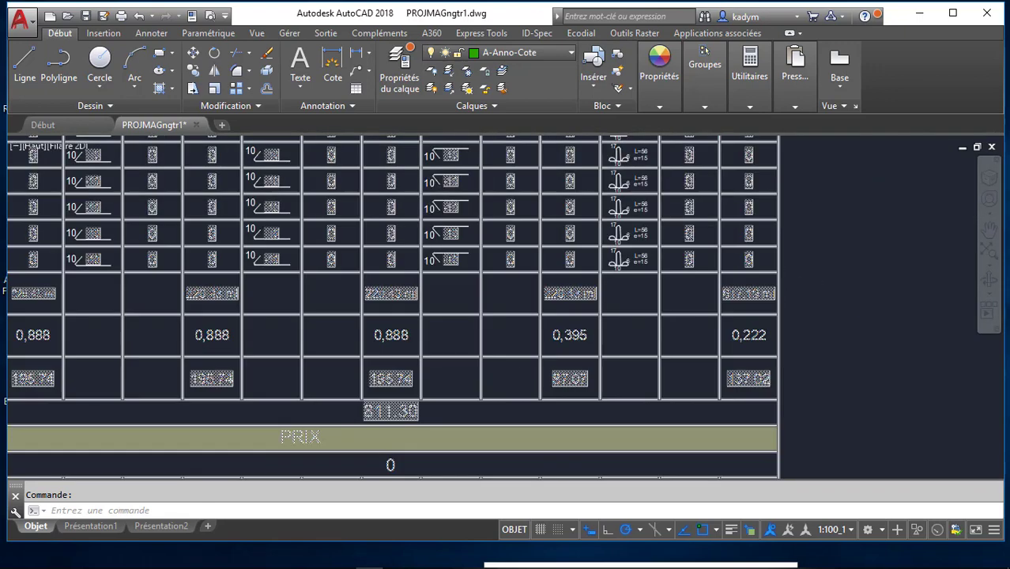
scroll(795, 297, up, 2)
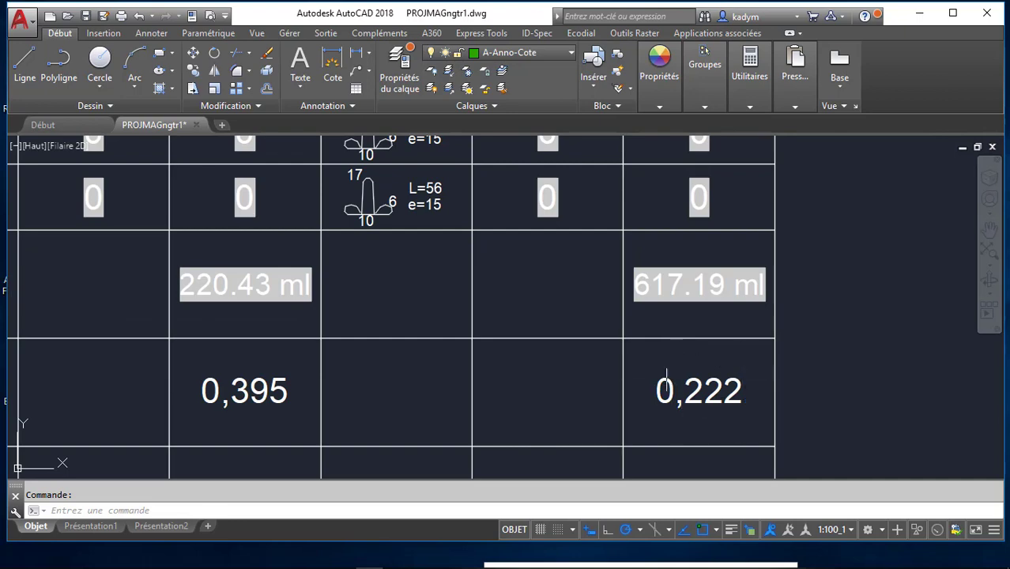
scroll(672, 314, down, 3)
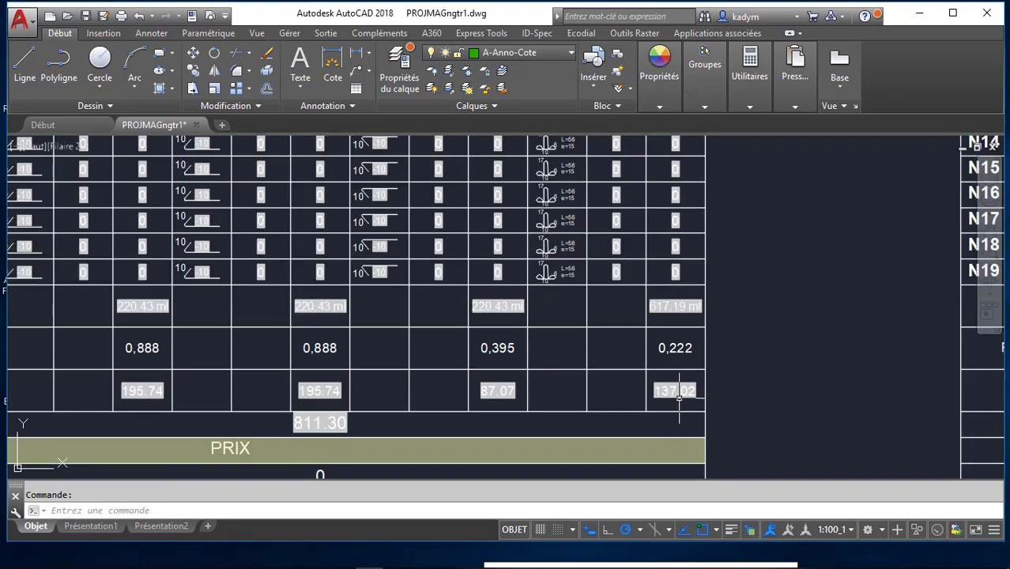
Step: Inspect the weight formula in the ACIER5 HA6 cell of the POIDS/DIAM (Kg) row and close the cell
scroll(672, 410, up, 2)
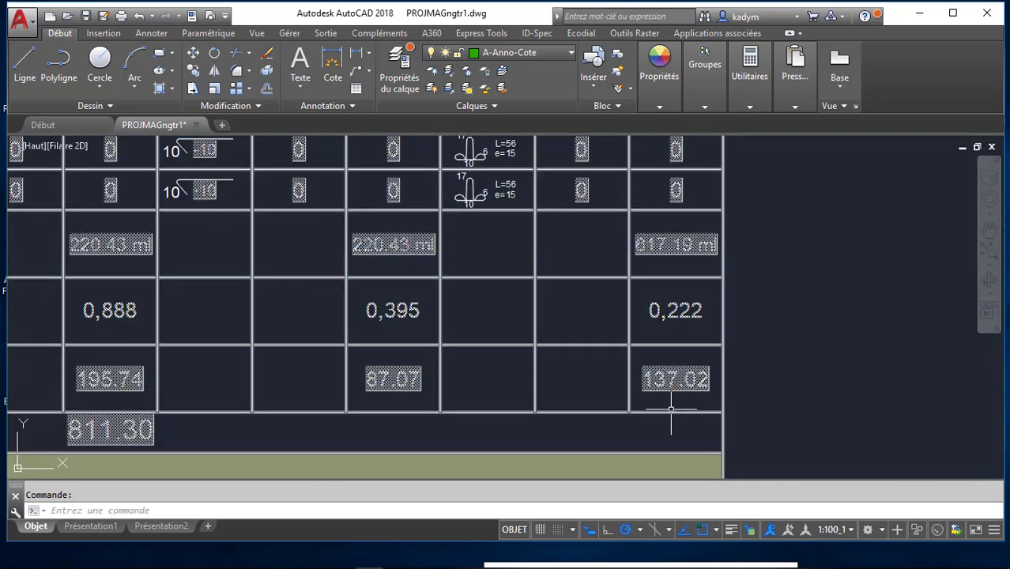
double_click(672, 391)
click(702, 403)
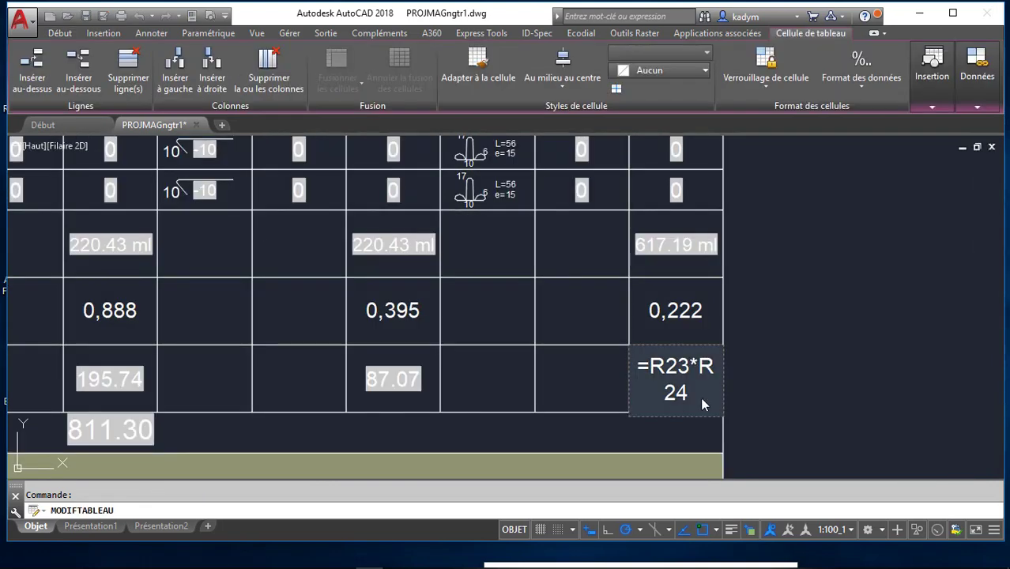
click(597, 388)
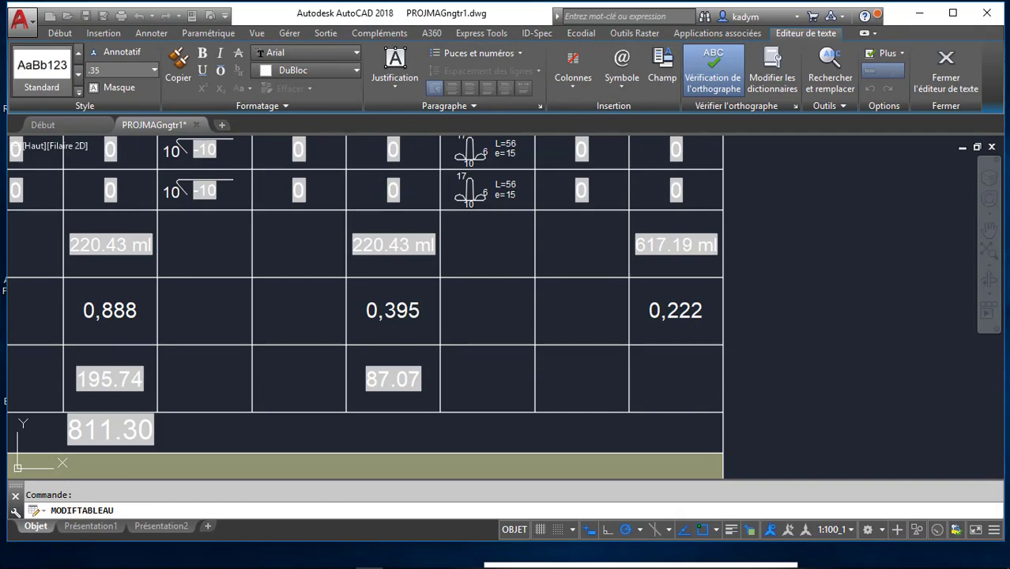
scroll(671, 366, down, 5)
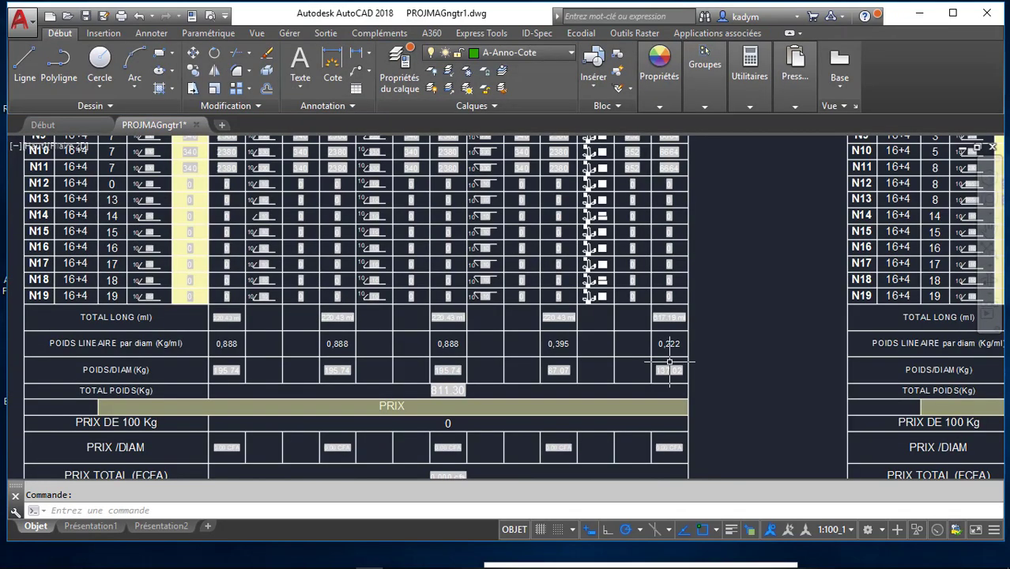
Step: Inspect the sum formula in the TOTAL POIDS (Kg) cell against the table's row and column labels, and close the cell
scroll(587, 390, up, 3)
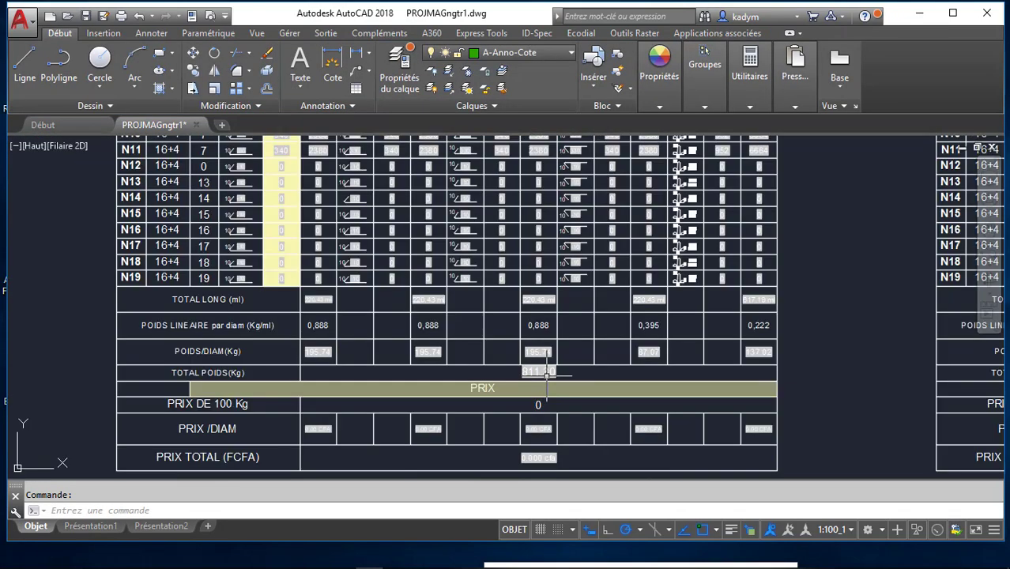
scroll(550, 377, up, 2)
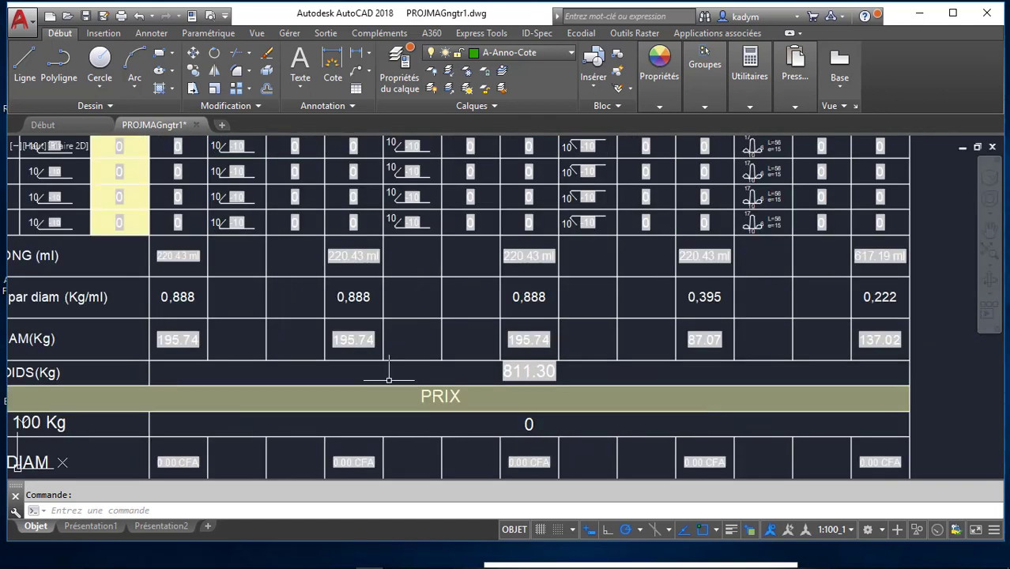
click(585, 375)
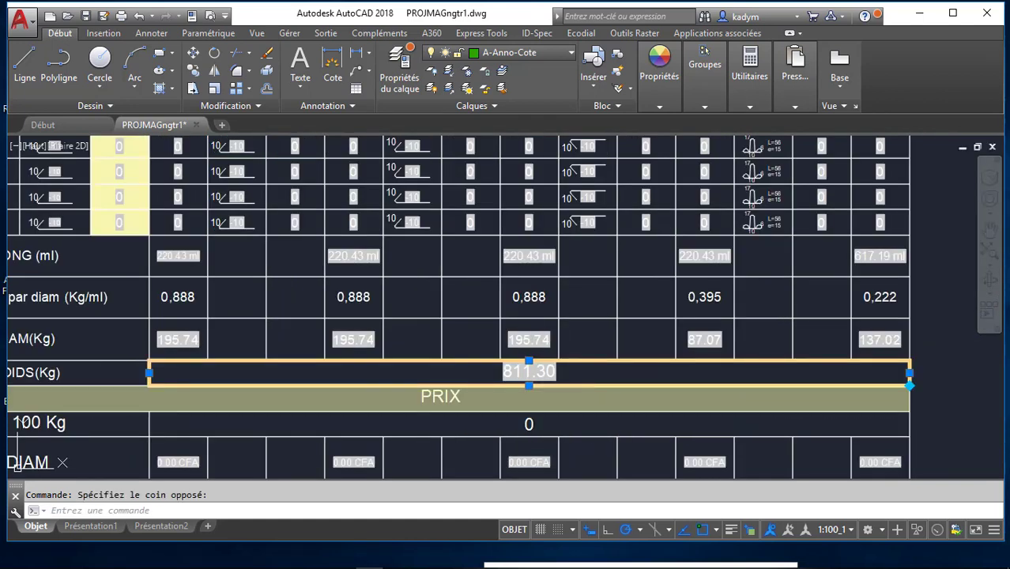
double_click(585, 375)
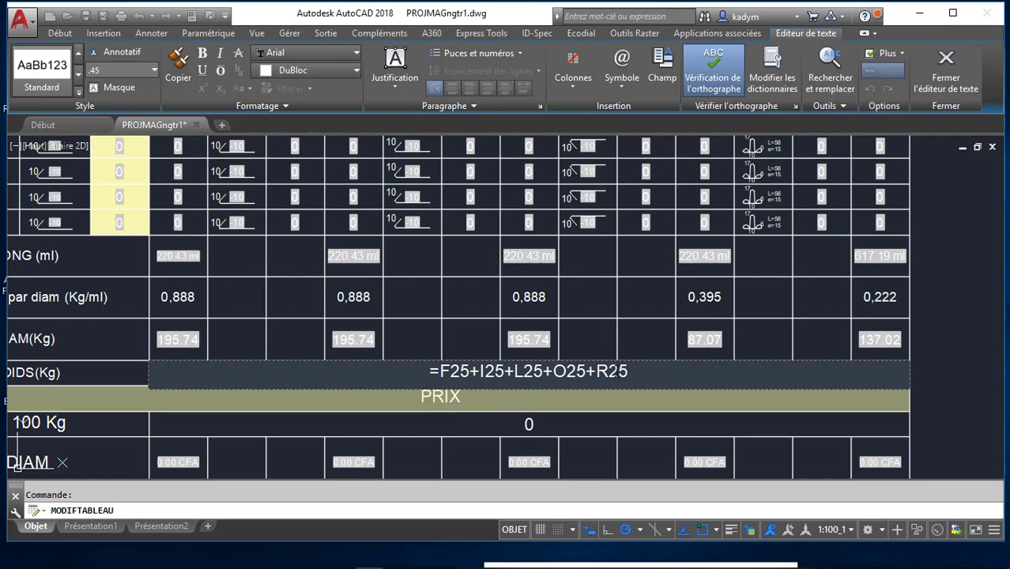
scroll(538, 341, down, 2)
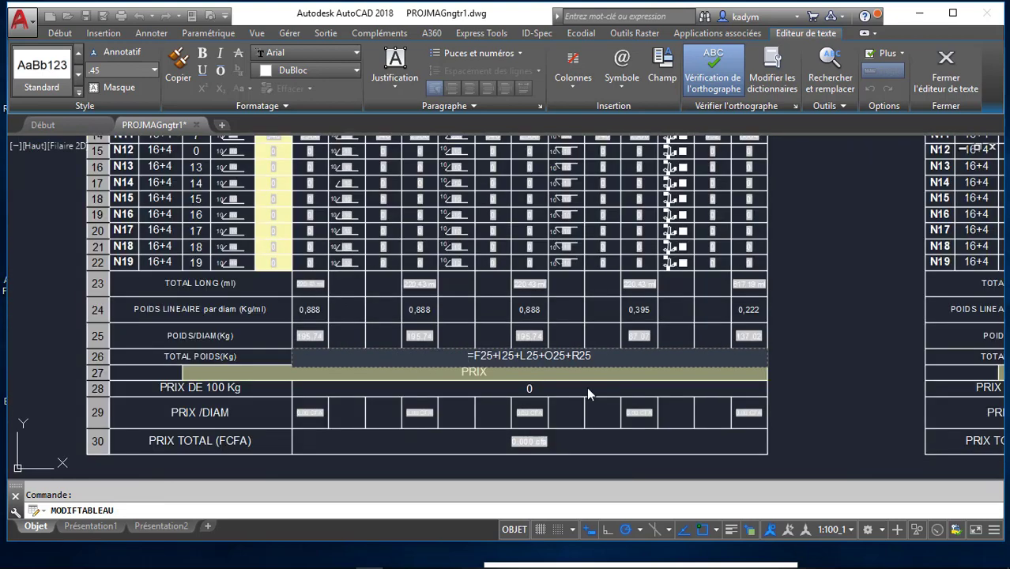
key(Return)
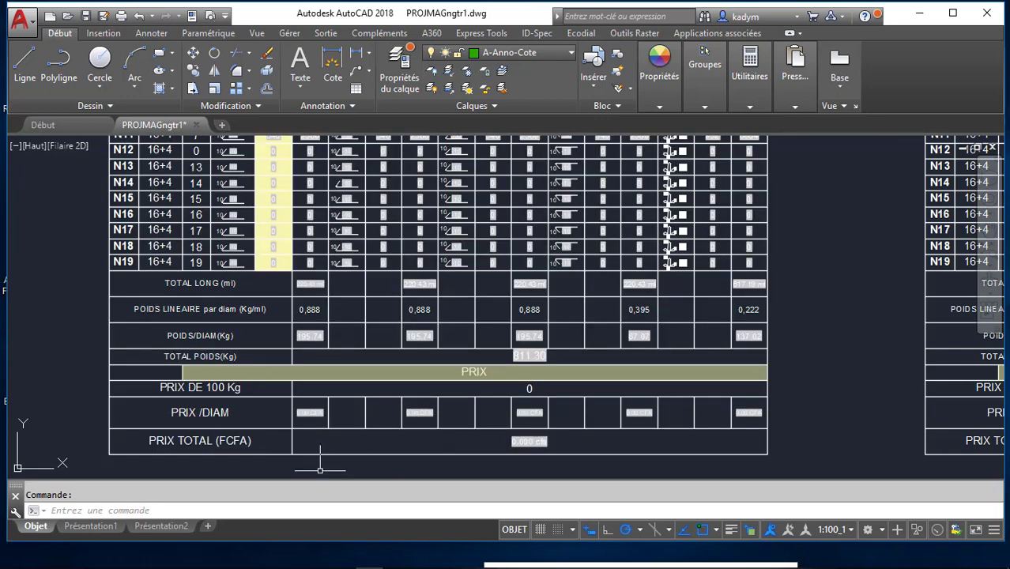
Step: Review the PRIX rows, then inspect the formula in the PRIX TOTAL (FCFA) cell and close it without changes
scroll(333, 445, up, 5)
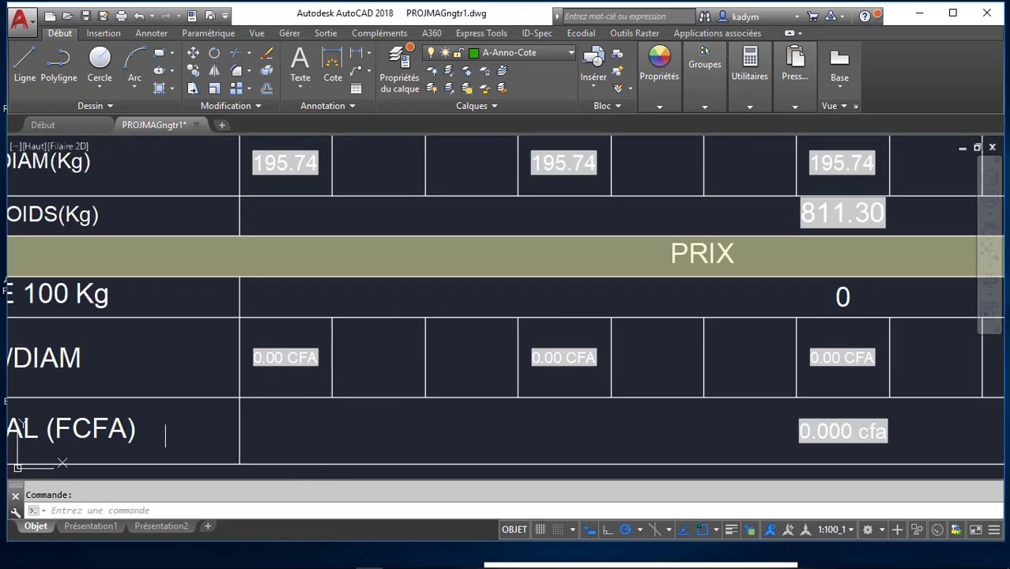
scroll(106, 404, down, 5)
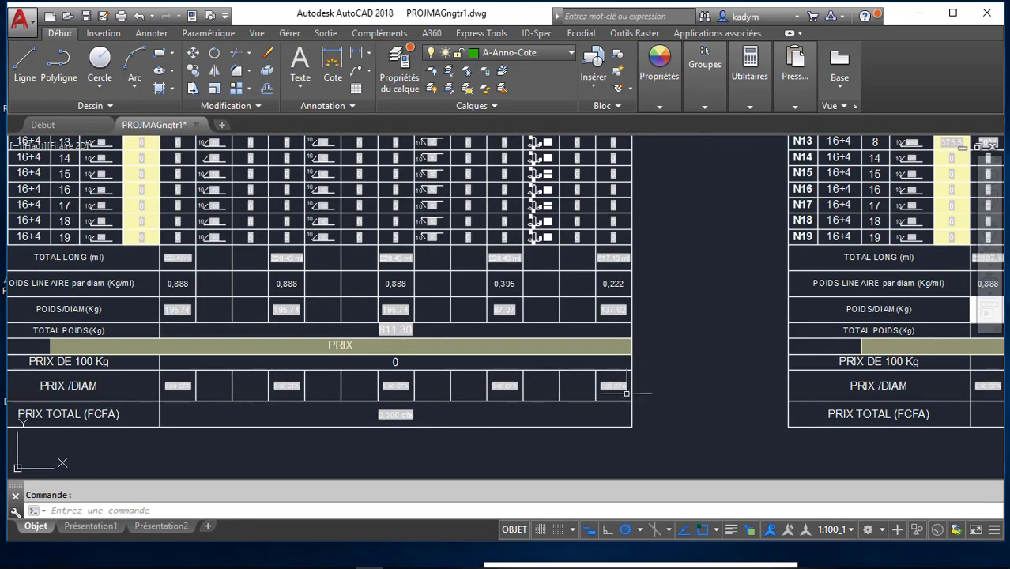
scroll(394, 435, up, 4)
click(472, 394)
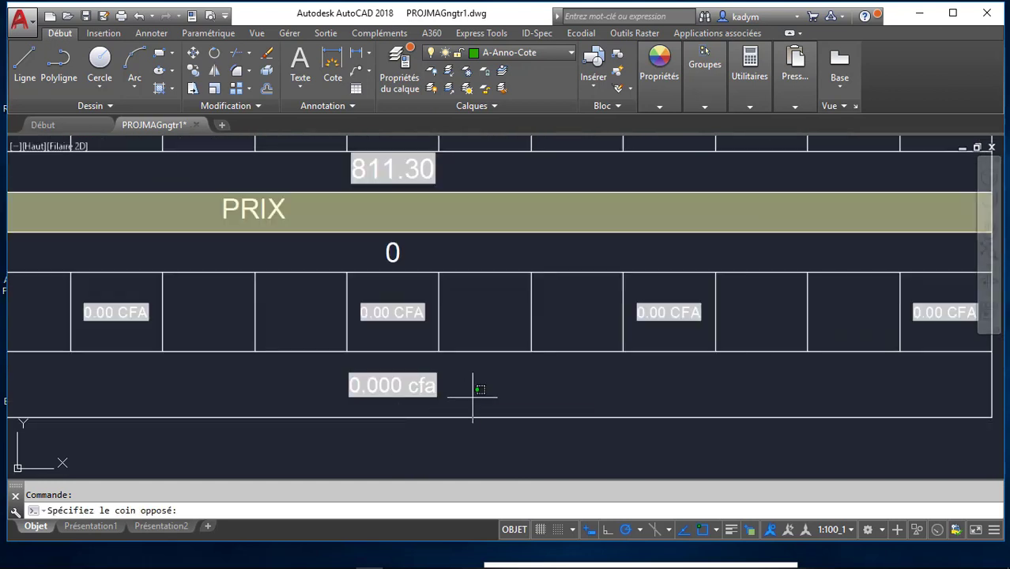
double_click(366, 412)
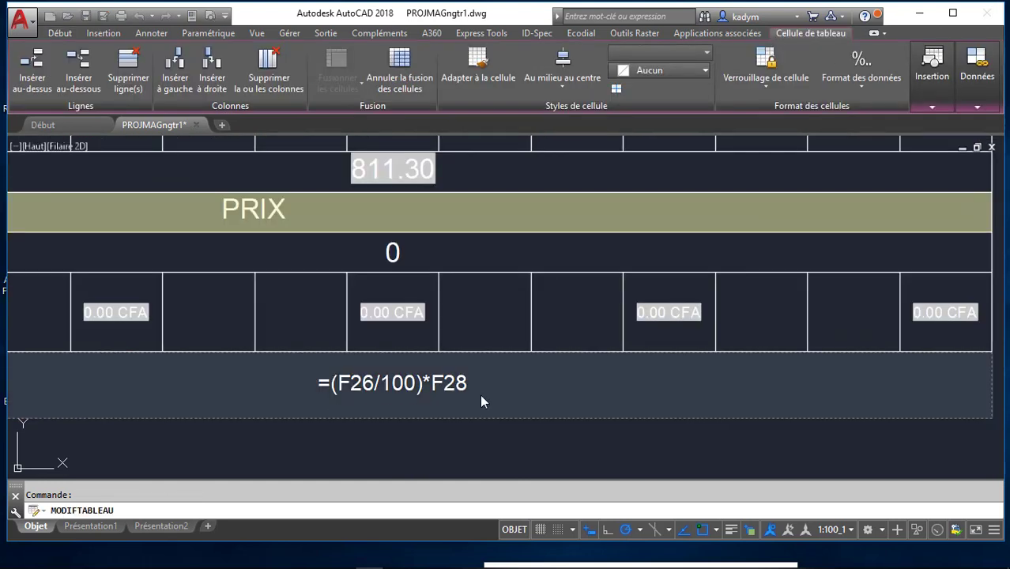
key(Escape)
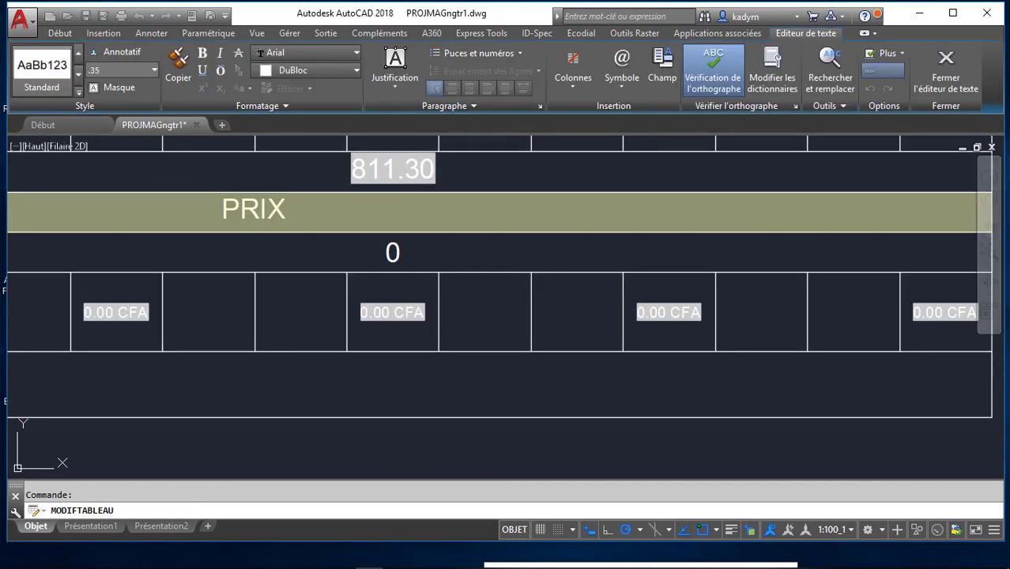
Step: Look over both floors' rib tables, then examine the bar drawings and lengths in the upper rows of the ground-floor table
scroll(407, 470, down, 5)
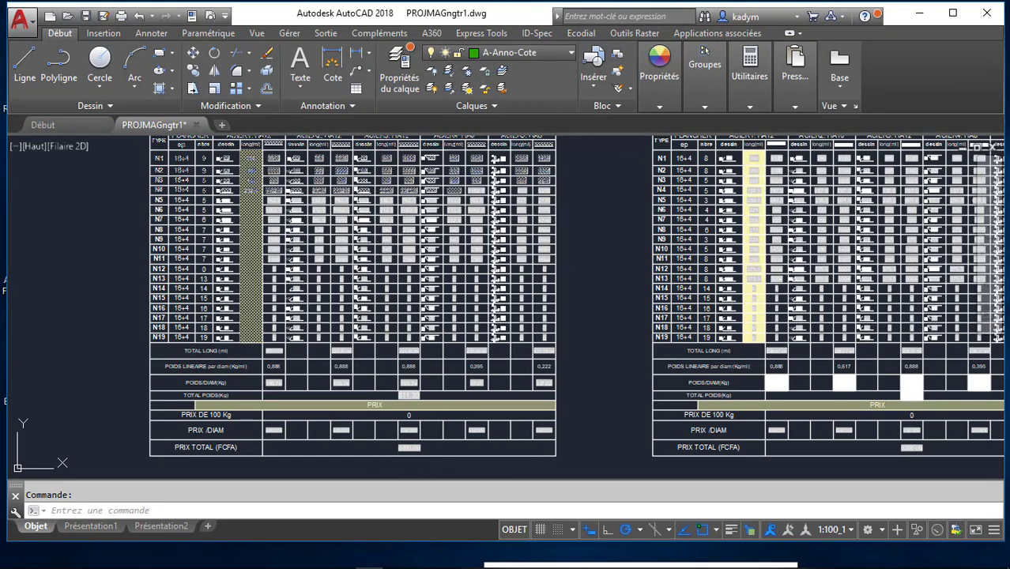
scroll(446, 392, down, 2)
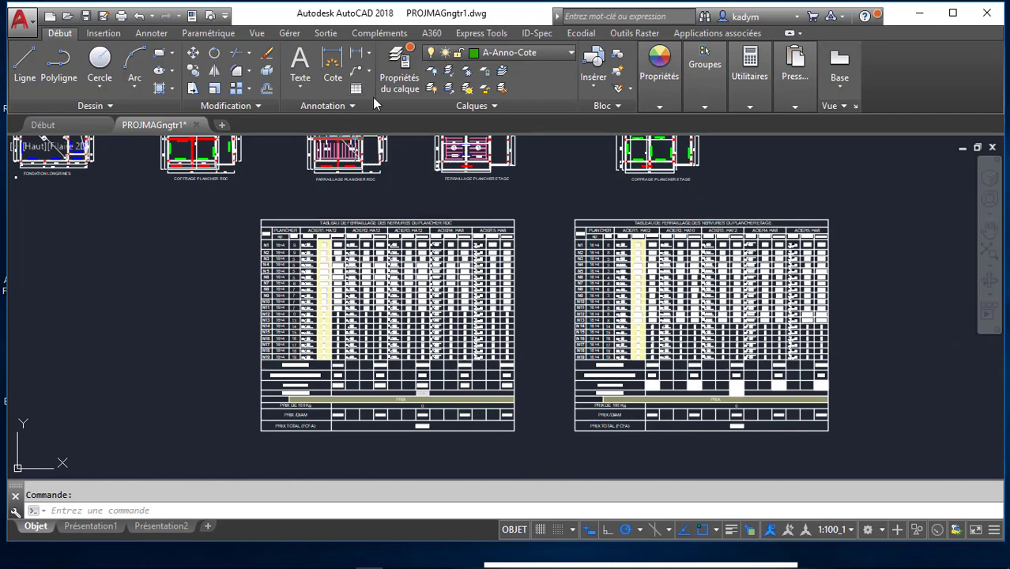
click(324, 244)
scroll(320, 241, up, 4)
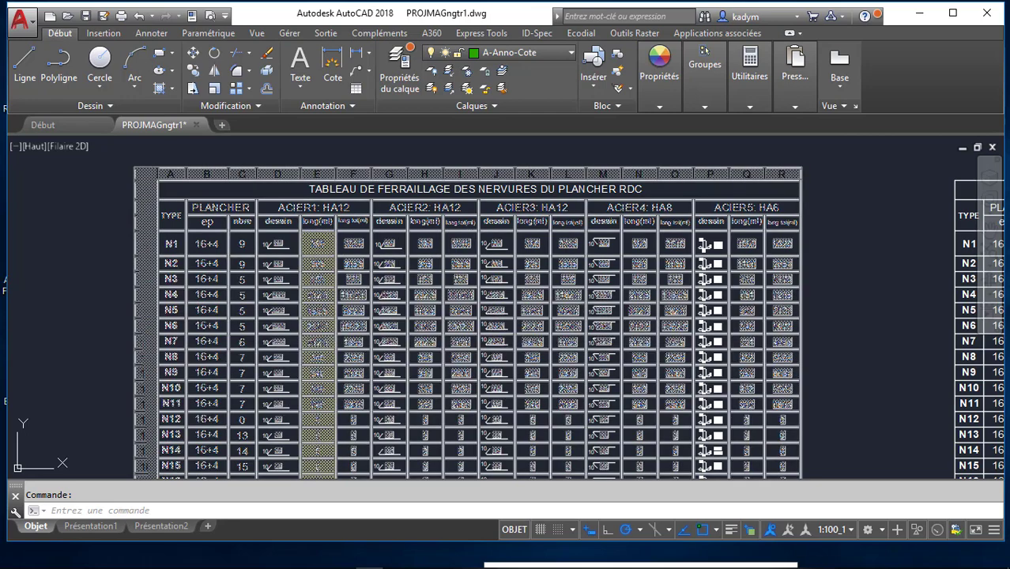
scroll(401, 251, up, 4)
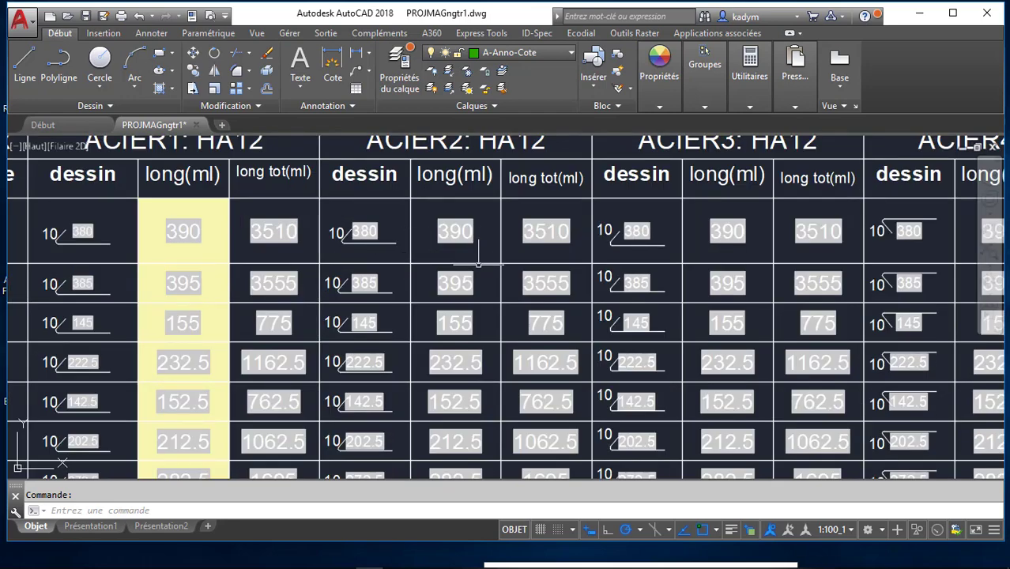
scroll(399, 229, down, 3)
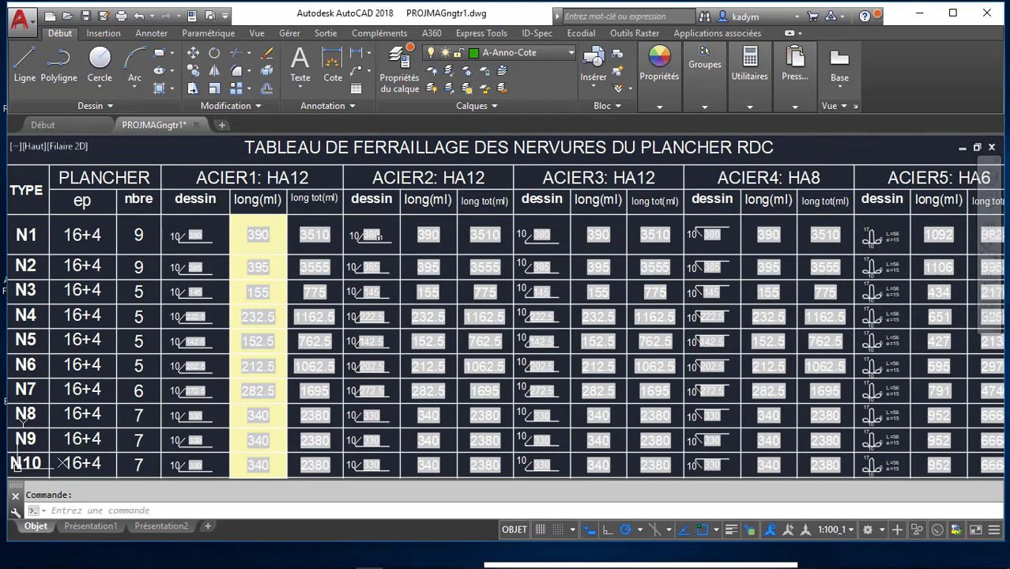
scroll(391, 234, down, 4)
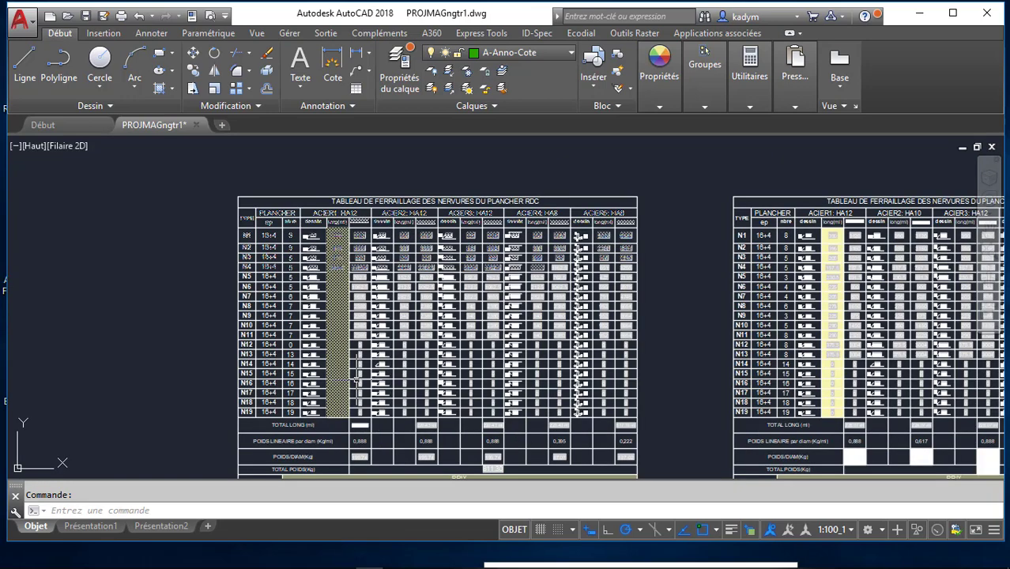
Step: Examine the yellow ACIER1 long(ml) column and the neighbouring length columns, then view both rib tables with the floor plans
scroll(323, 231, up, 2)
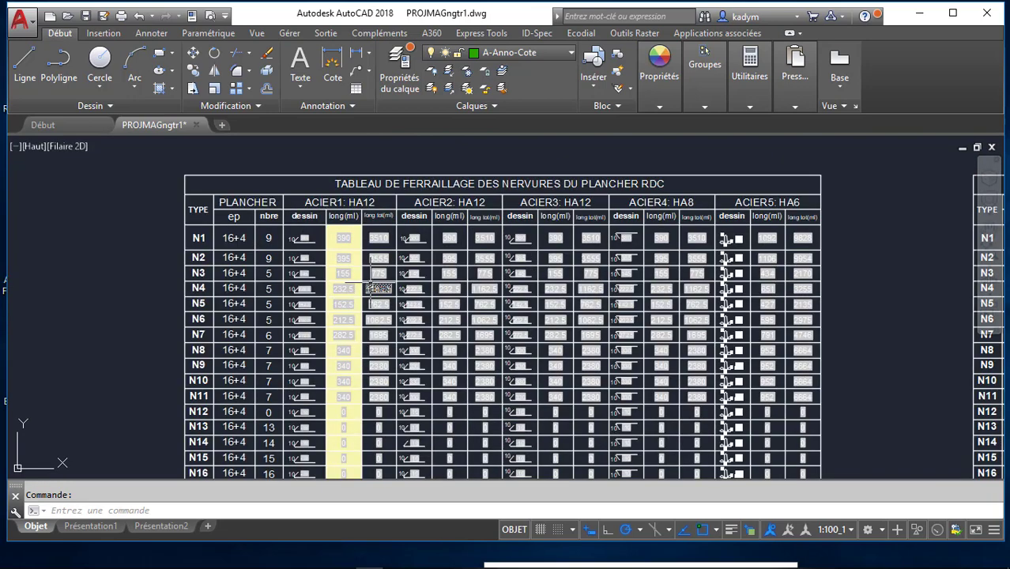
click(356, 249)
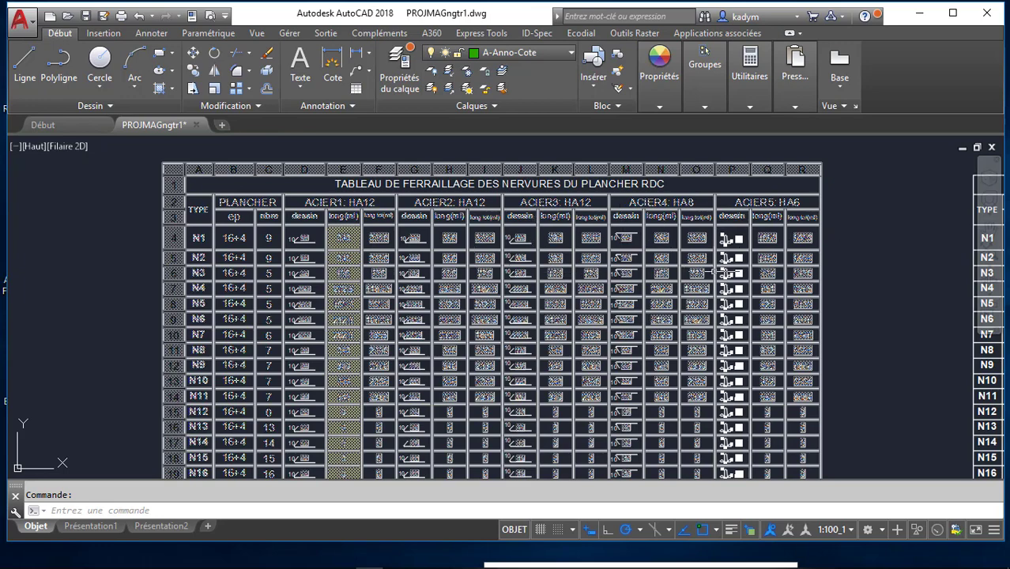
scroll(345, 241, up, 5)
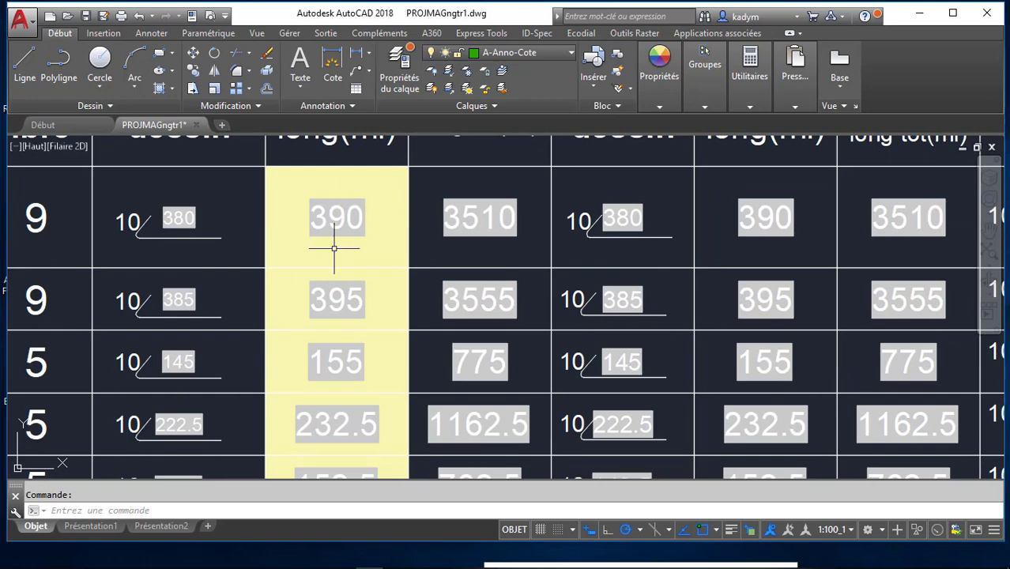
scroll(338, 261, down, 6)
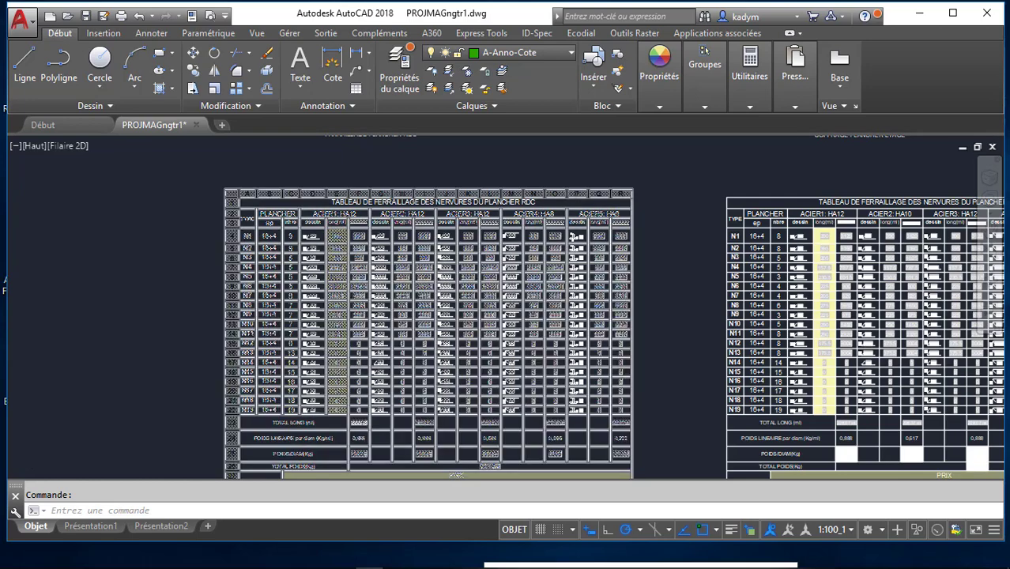
scroll(377, 388, down, 3)
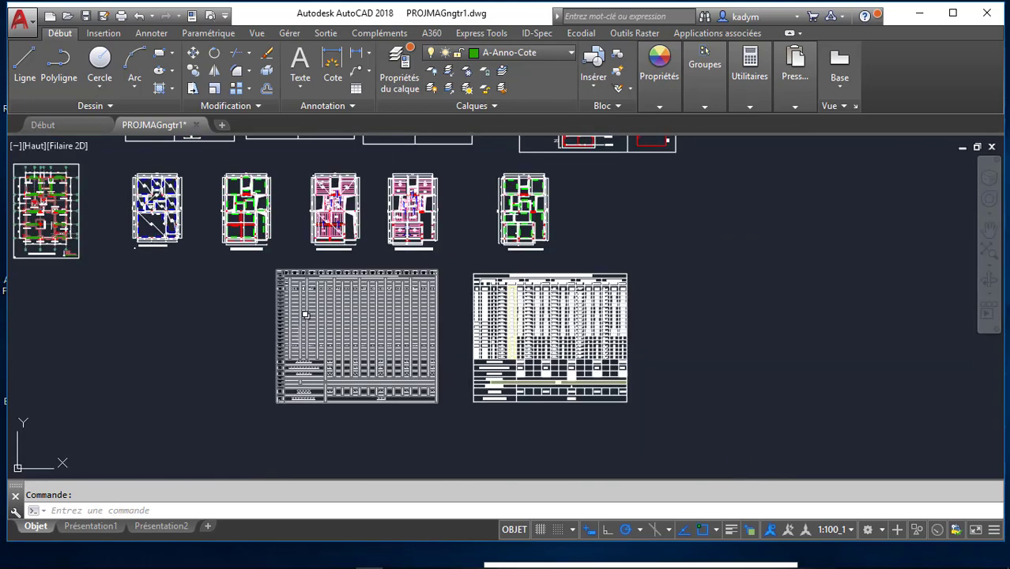
scroll(295, 316, up, 2)
scroll(295, 315, up, 4)
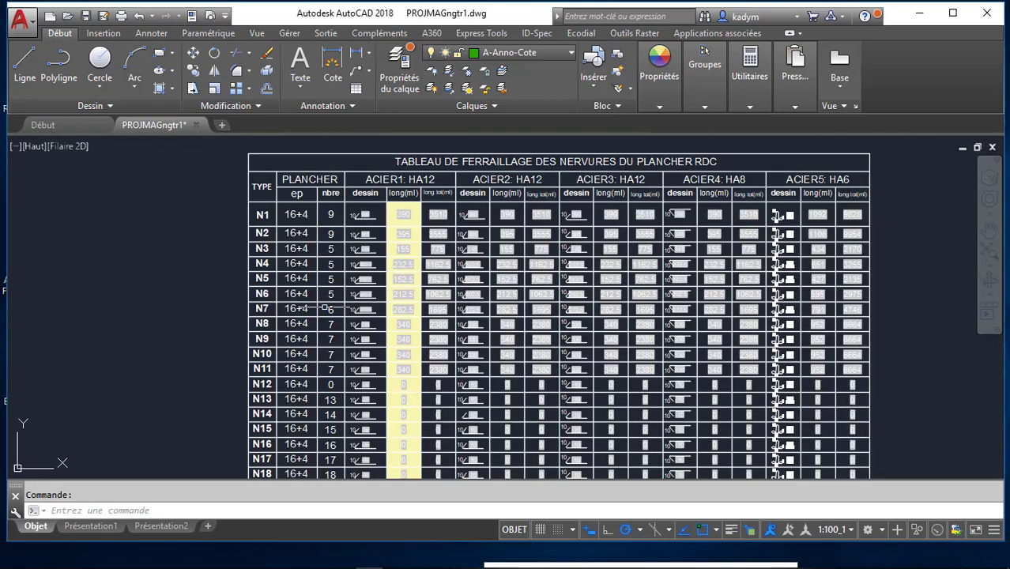
click(420, 324)
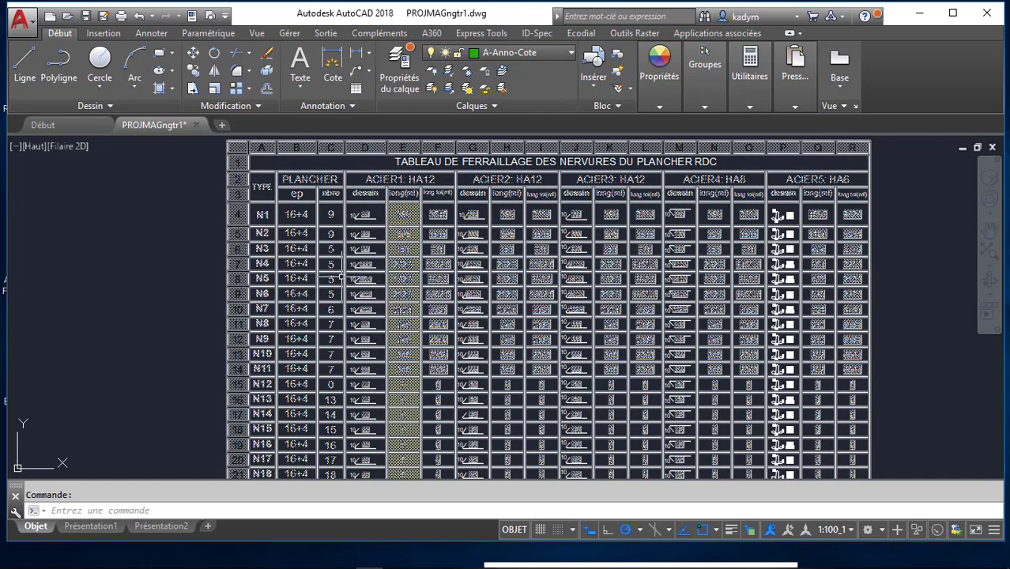
key(Escape)
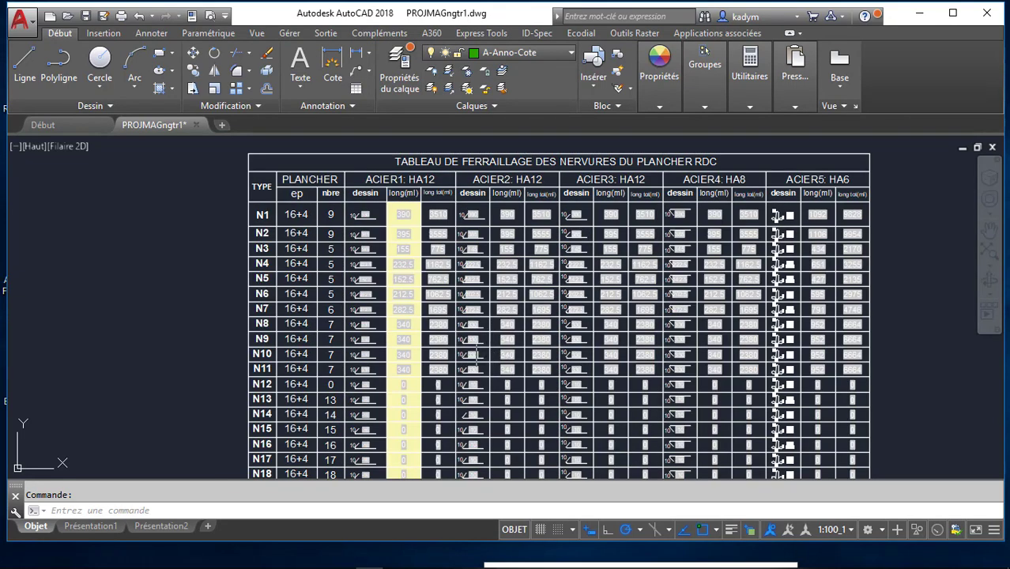
scroll(261, 313, down, 4)
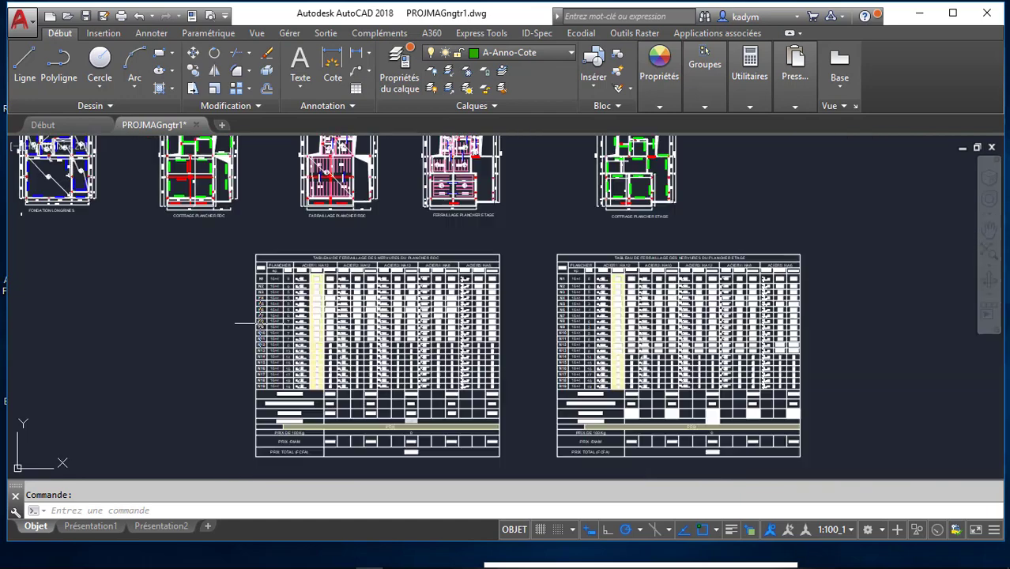
Step: Start inserting a table, then review the column width and the cell style choices for the first, second and remaining rows
scroll(253, 340, down, 1)
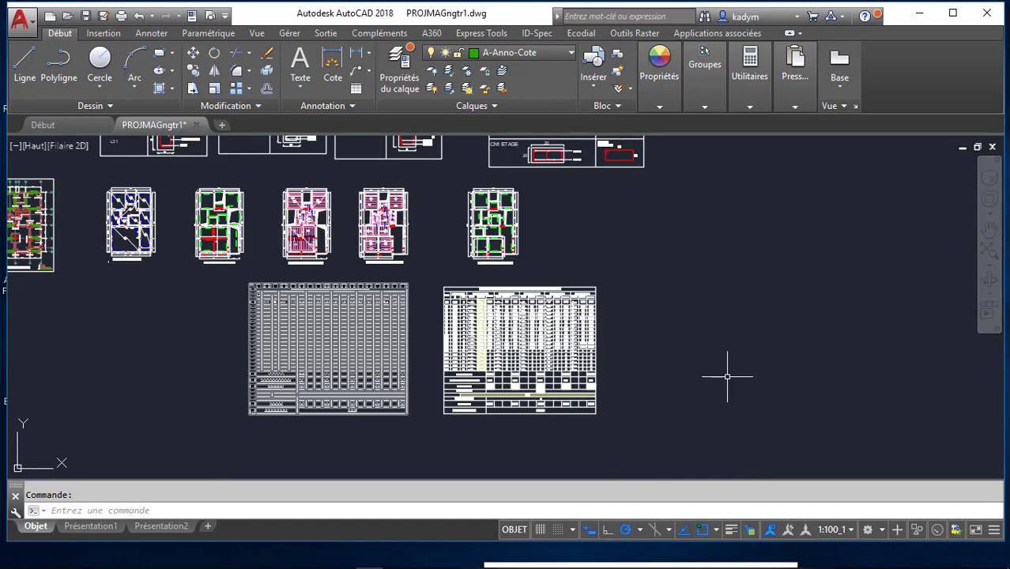
scroll(655, 344, up, 2)
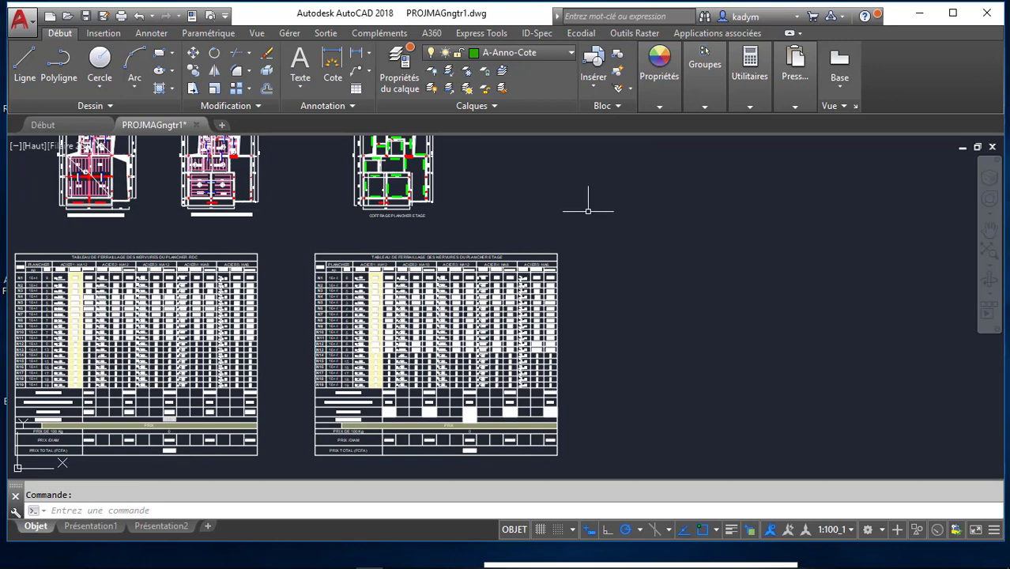
scroll(542, 207, down, 2)
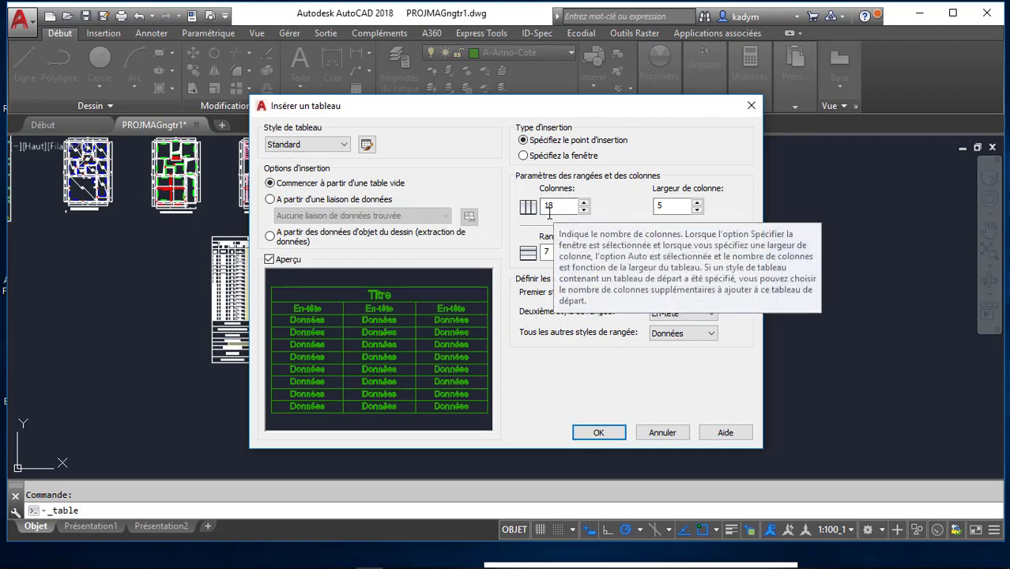
click(697, 205)
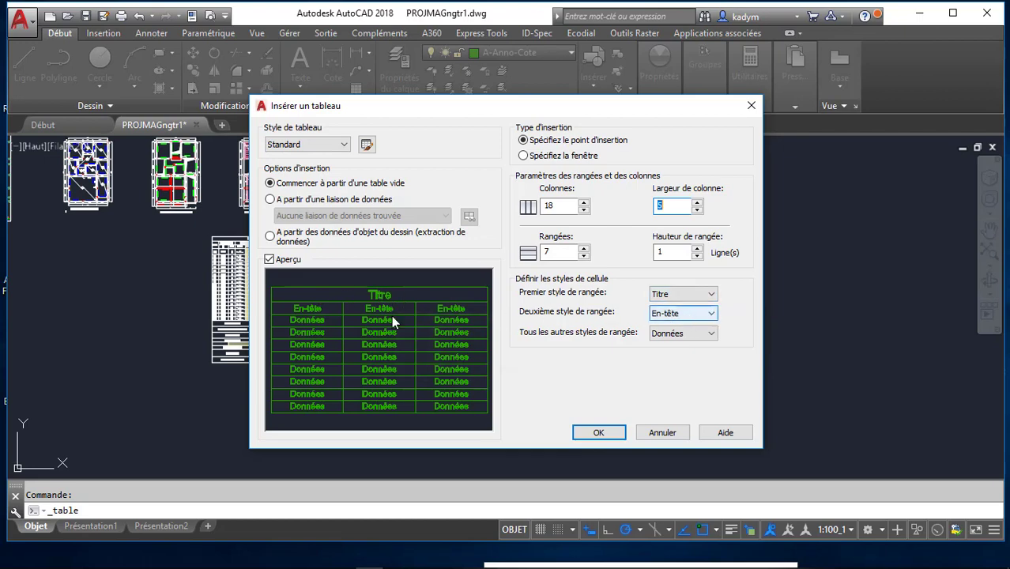
click(715, 295)
click(714, 295)
click(713, 315)
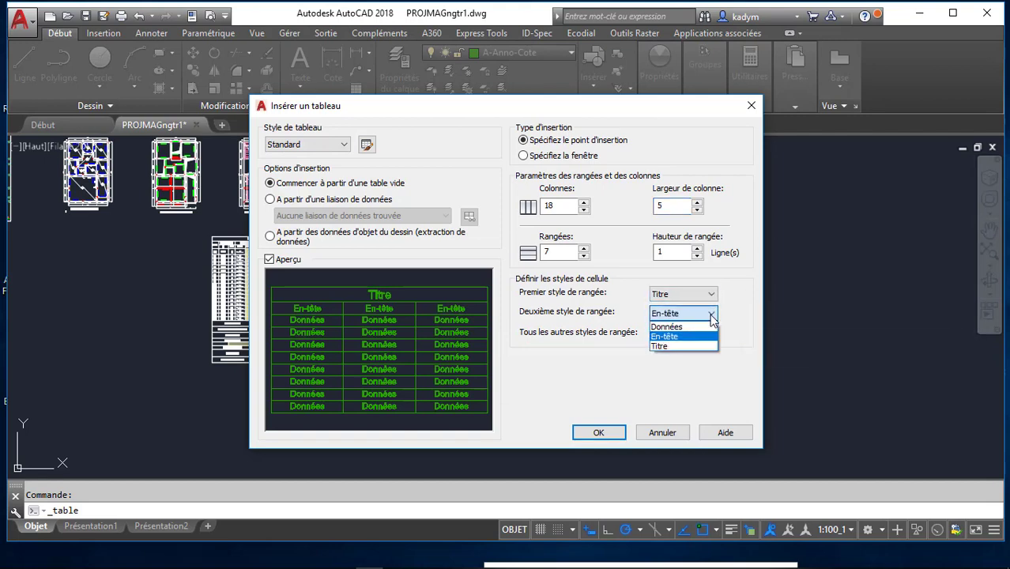
click(712, 316)
click(712, 334)
click(712, 334)
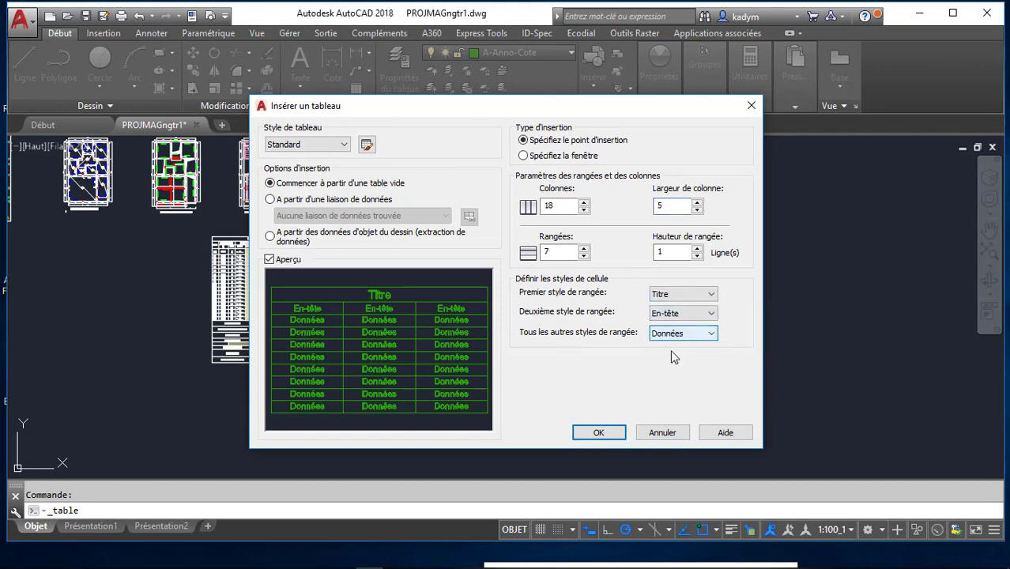
Step: Modify the Standard table style, setting the text style of the Données cells to PDF Arial
click(368, 145)
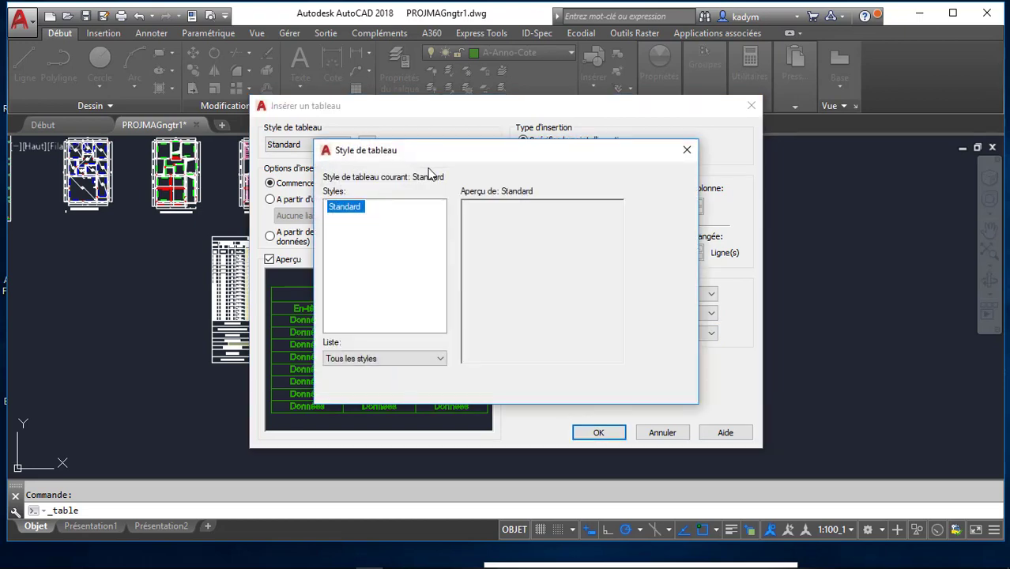
drag(507, 162, 573, 125)
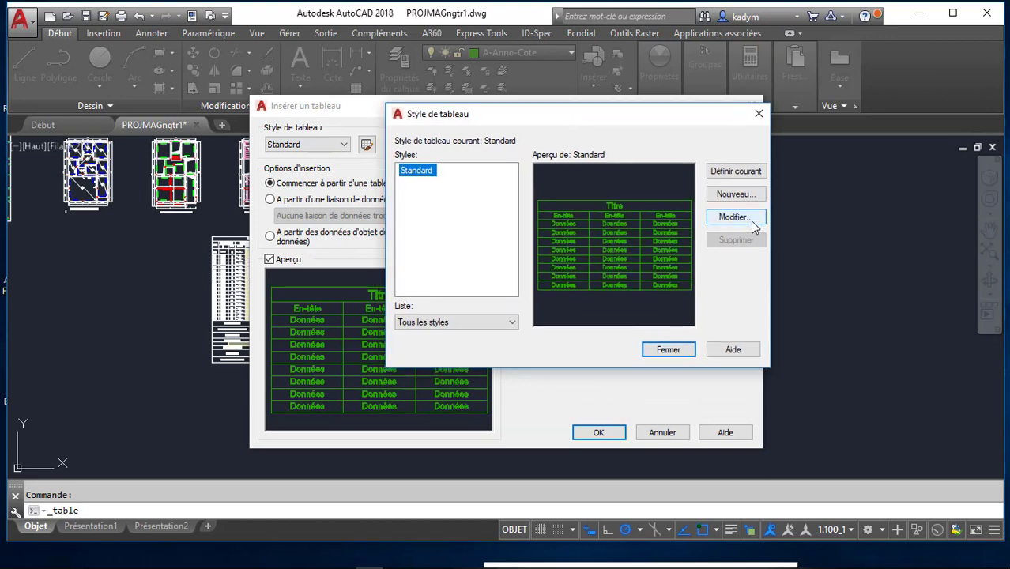
click(736, 217)
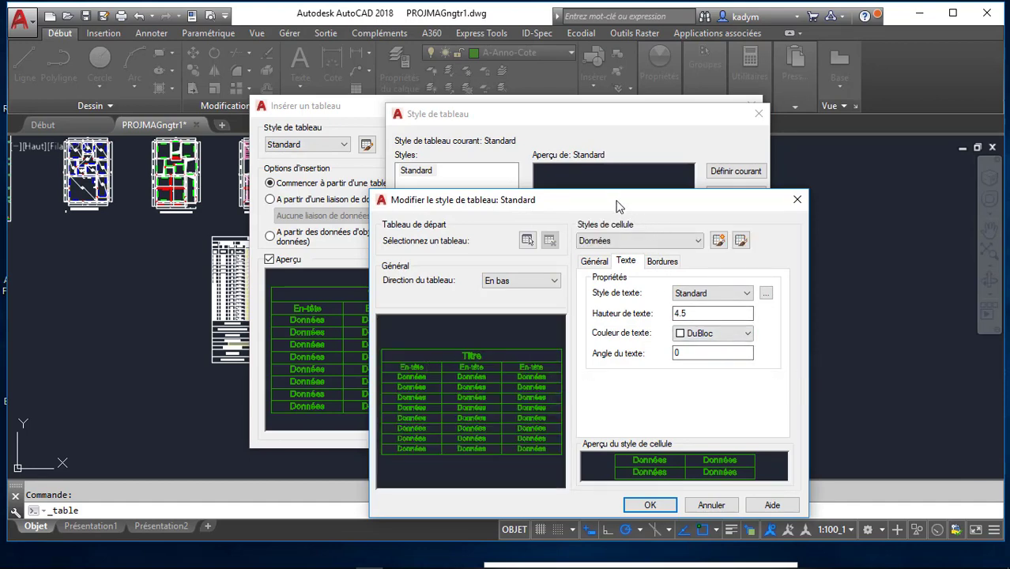
drag(617, 202, 574, 104)
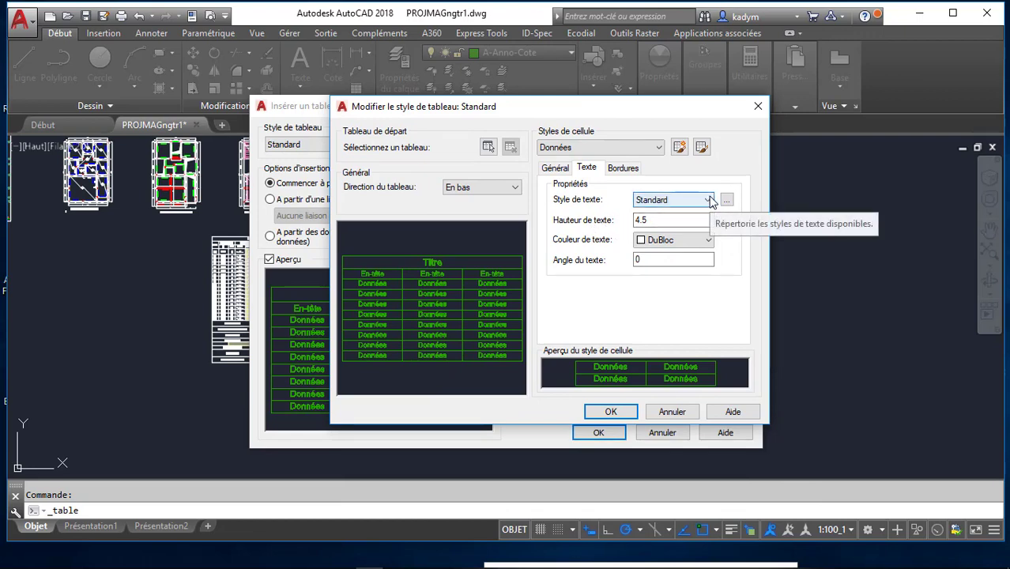
click(709, 200)
click(710, 200)
click(709, 201)
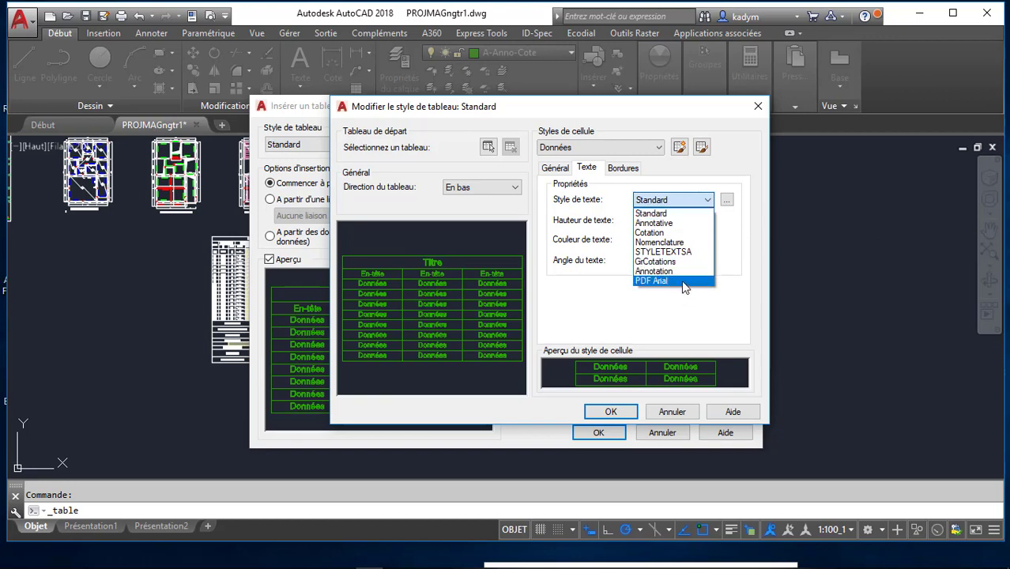
click(652, 281)
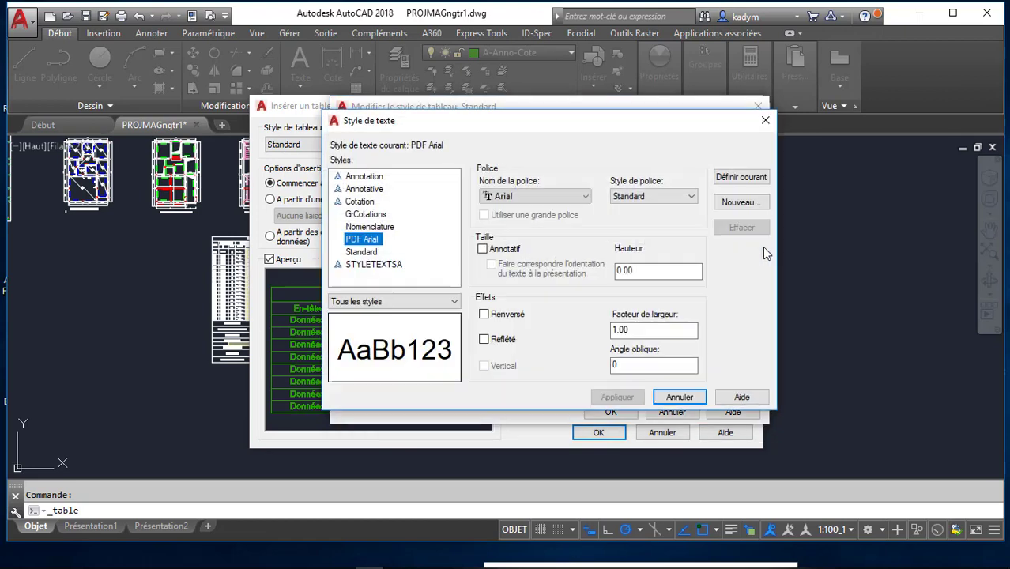
Step: Review the available fonts and font styles for the PDF Arial text style
click(585, 198)
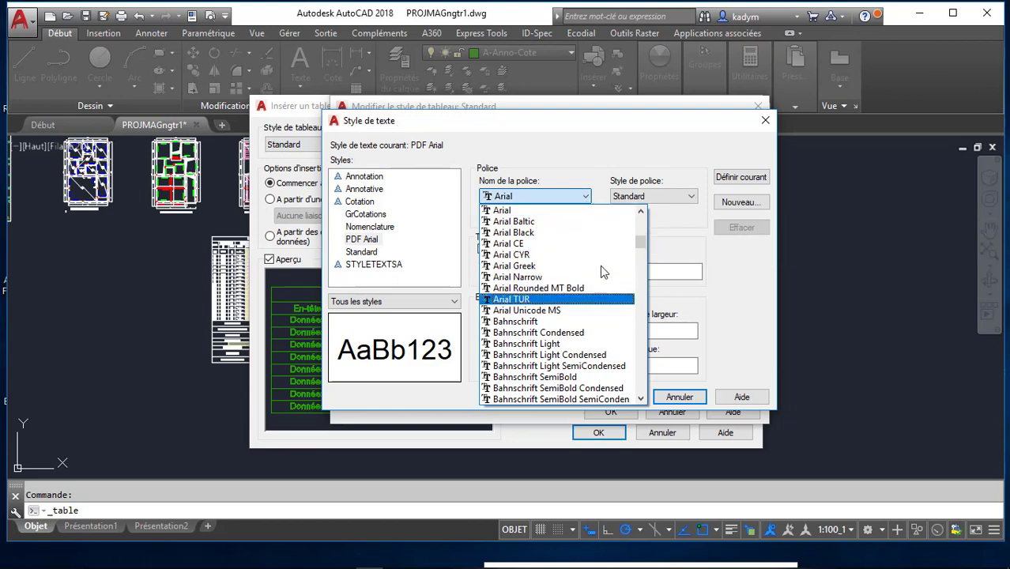
click(585, 201)
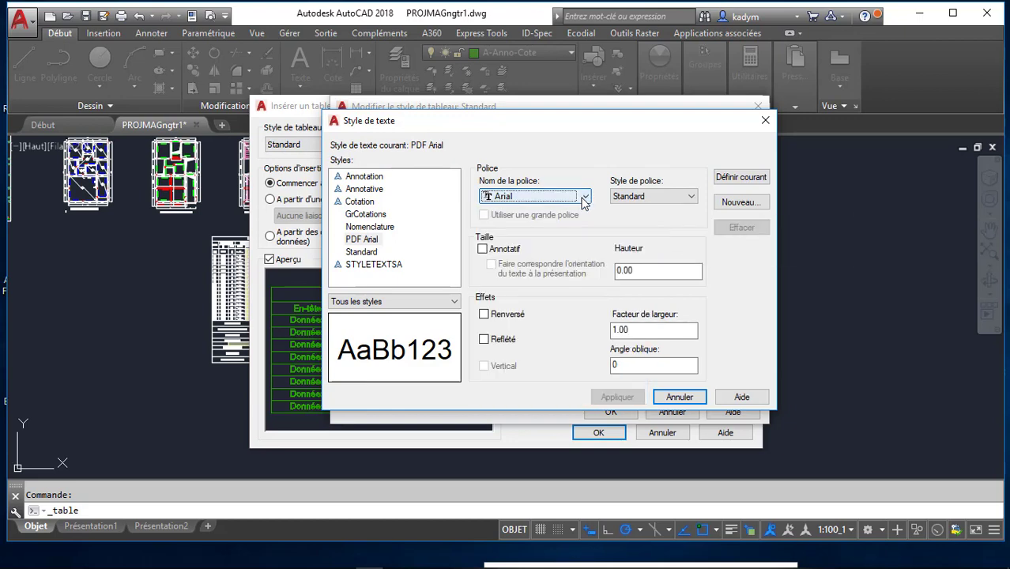
click(584, 198)
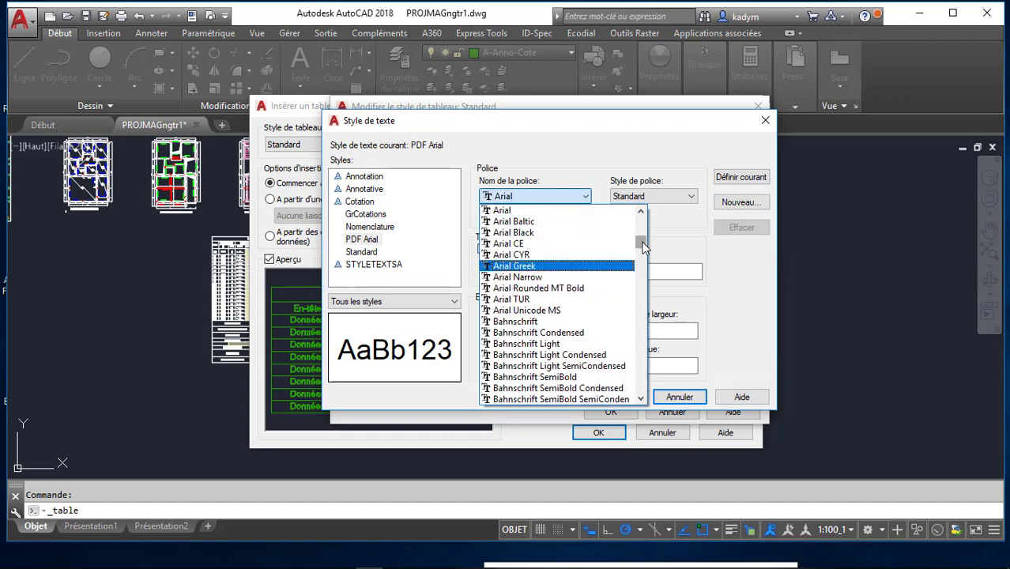
drag(641, 242, 619, 210)
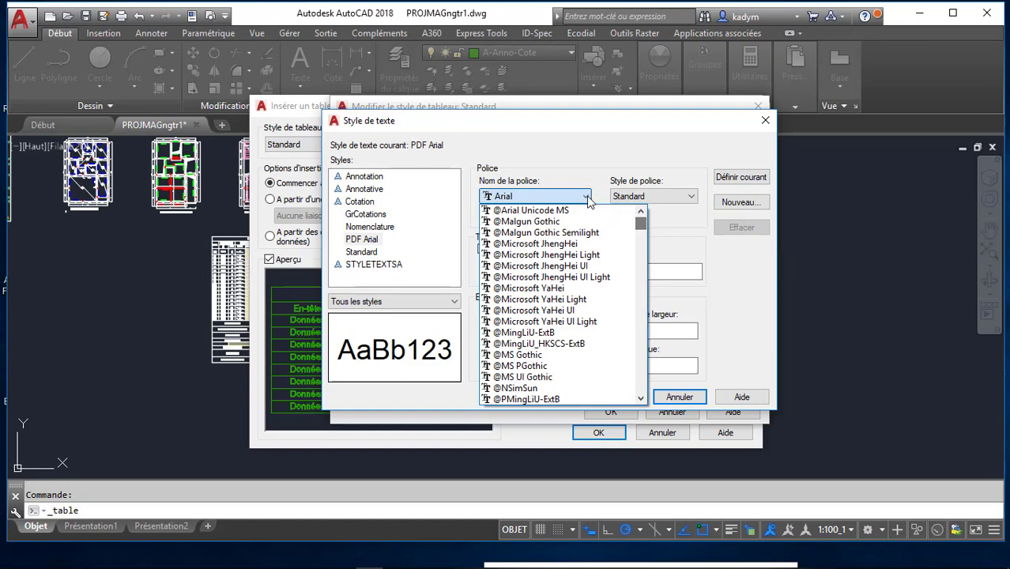
click(586, 198)
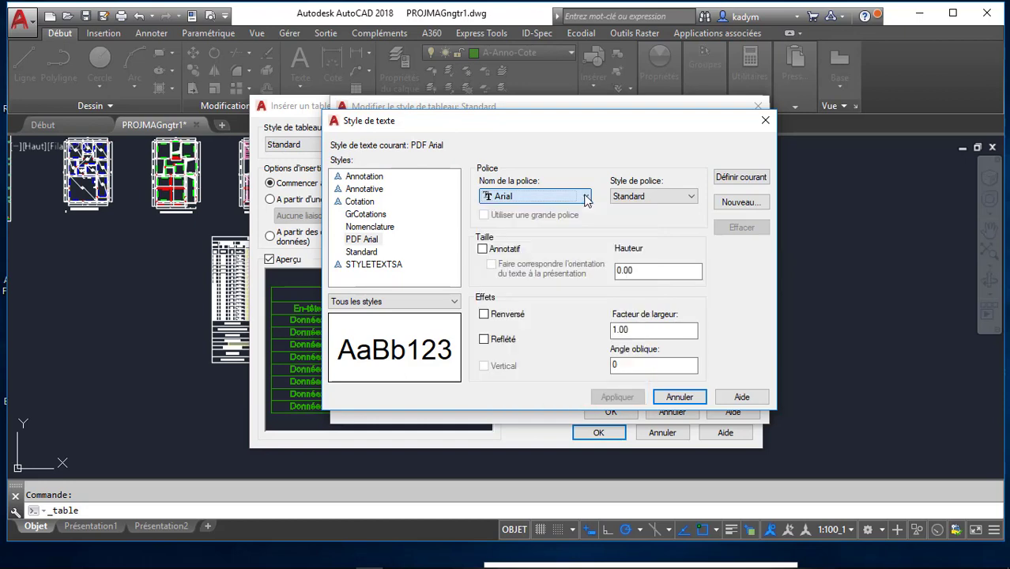
click(689, 197)
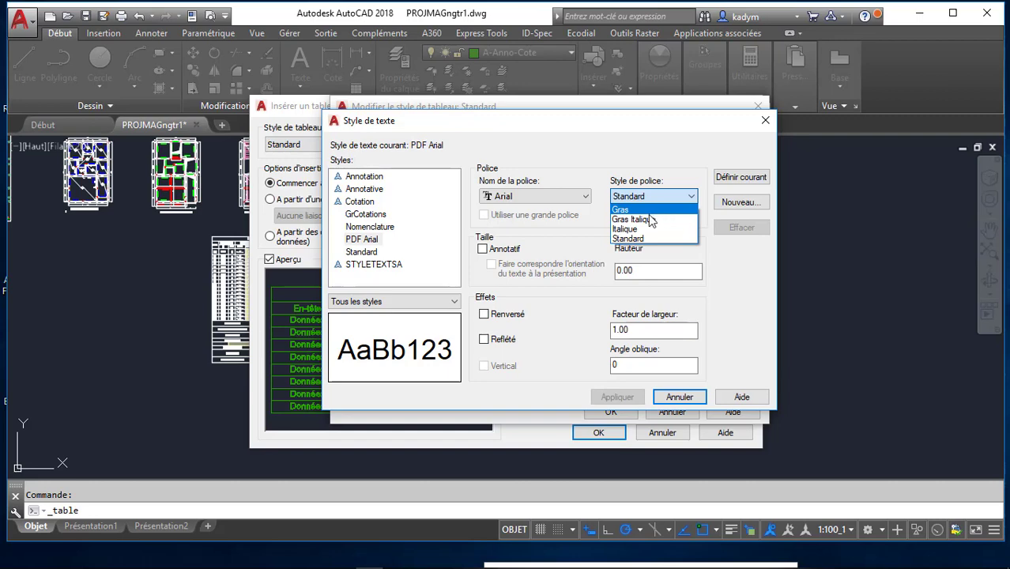
click(691, 196)
Step: Make PDF Arial the current text style and return to the table style settings
click(732, 180)
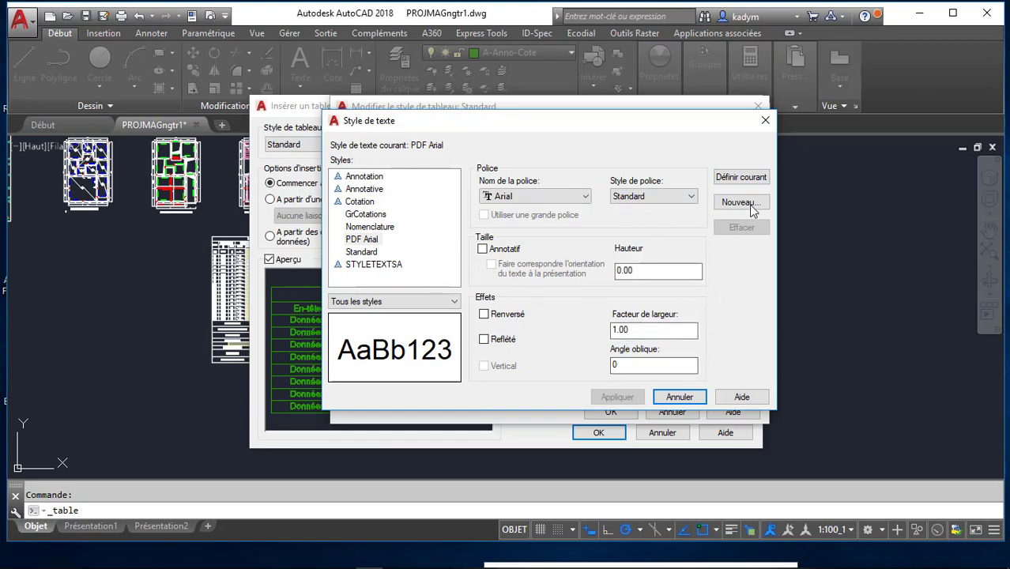
click(751, 179)
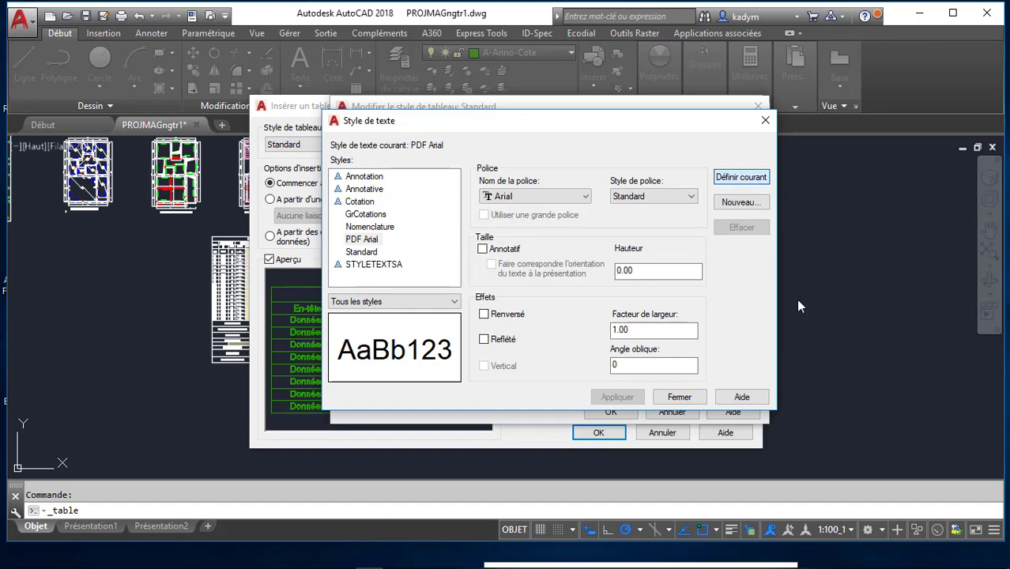
click(680, 398)
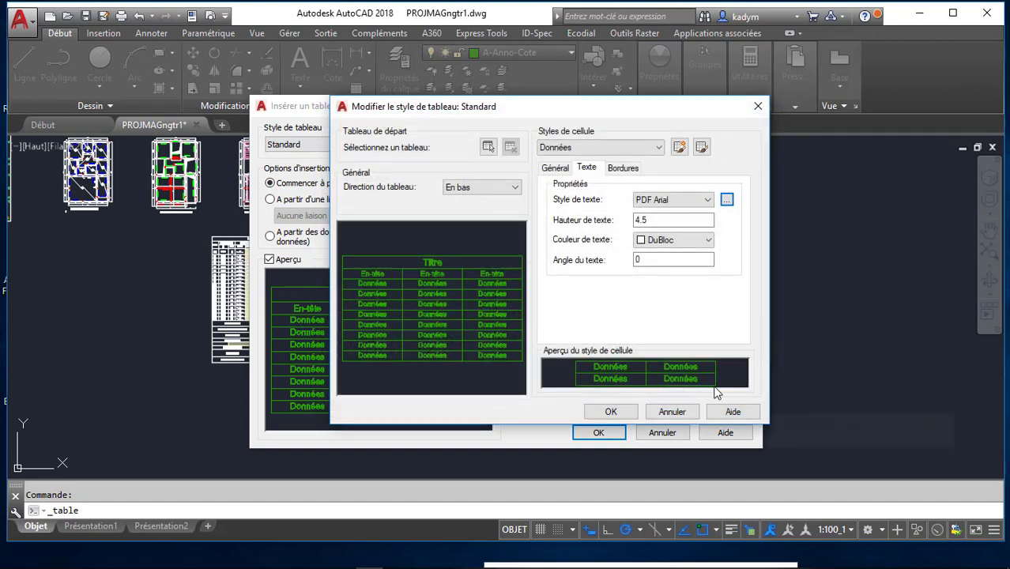
Step: Look at the options for creating and managing cell styles based on Données, dismissing both without creating a style
click(680, 147)
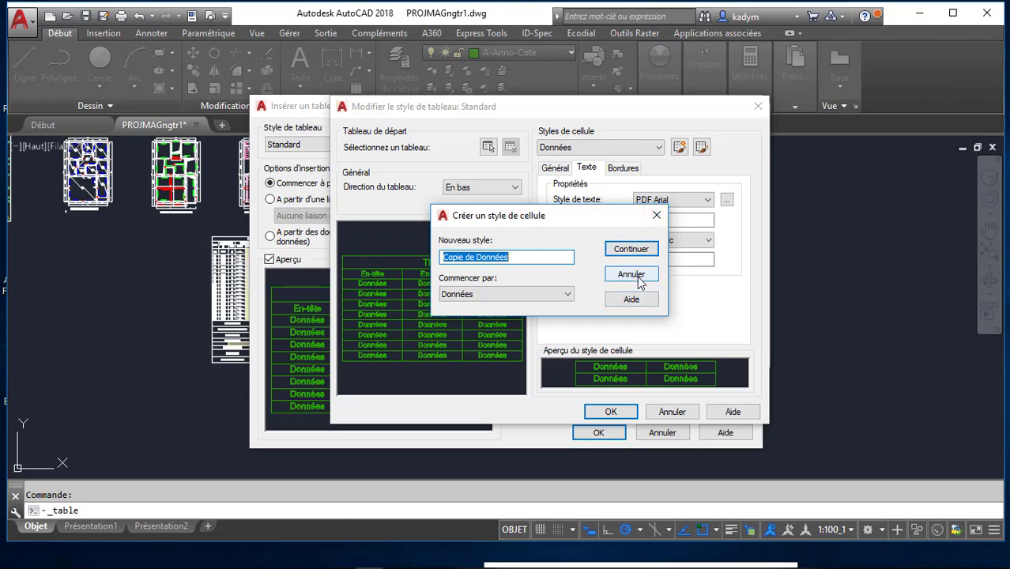
click(567, 294)
click(567, 294)
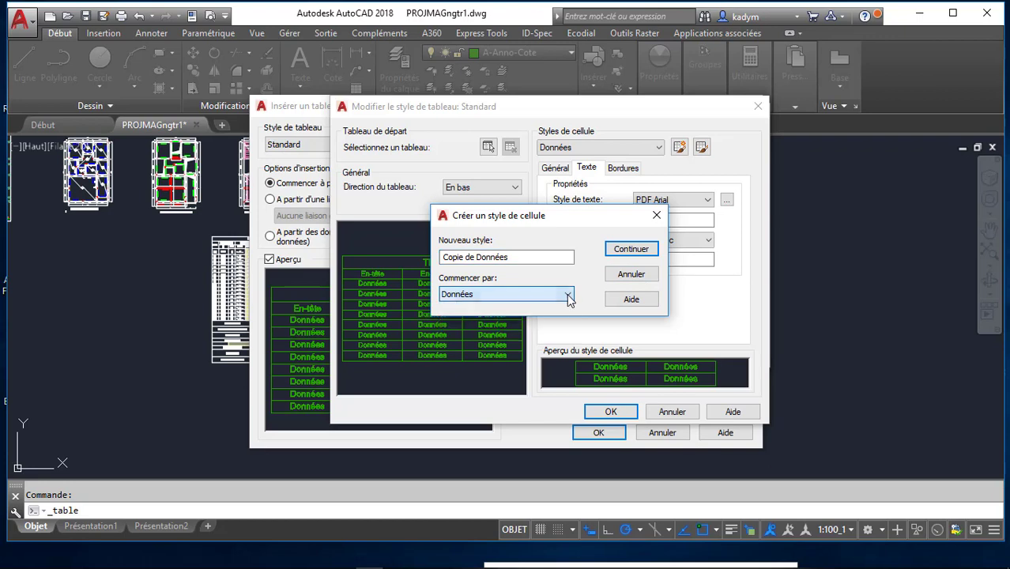
click(653, 274)
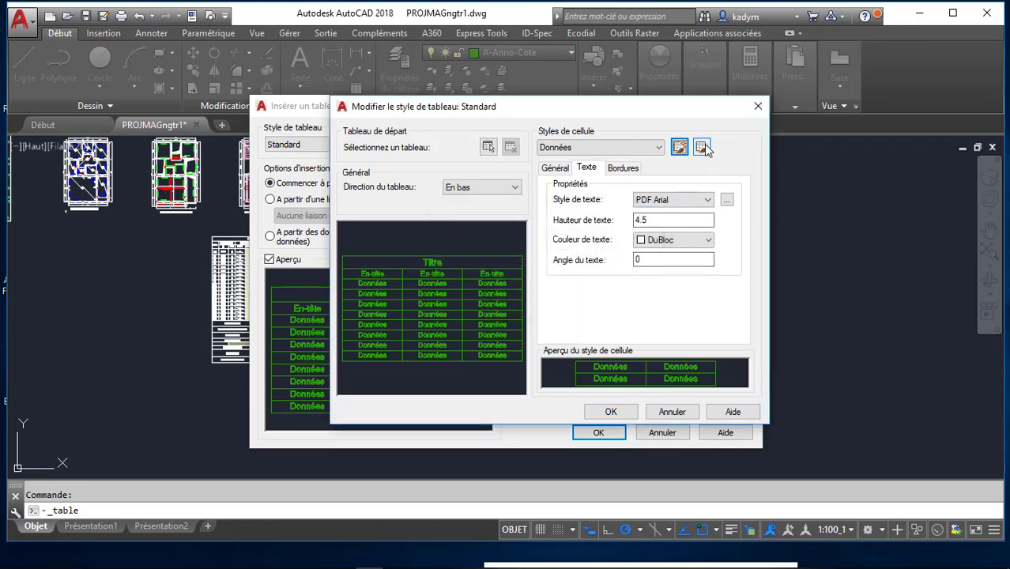
click(702, 148)
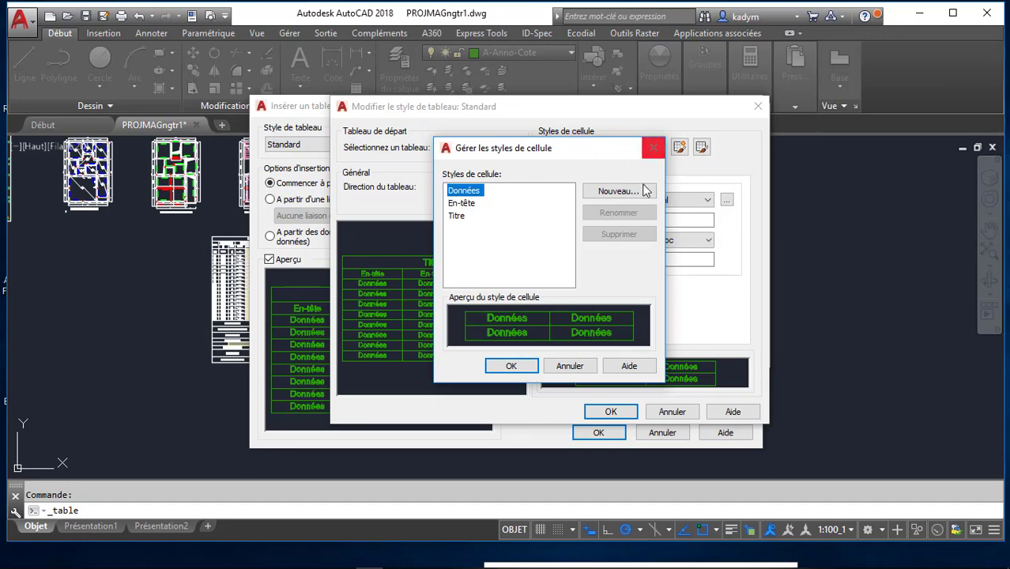
click(655, 151)
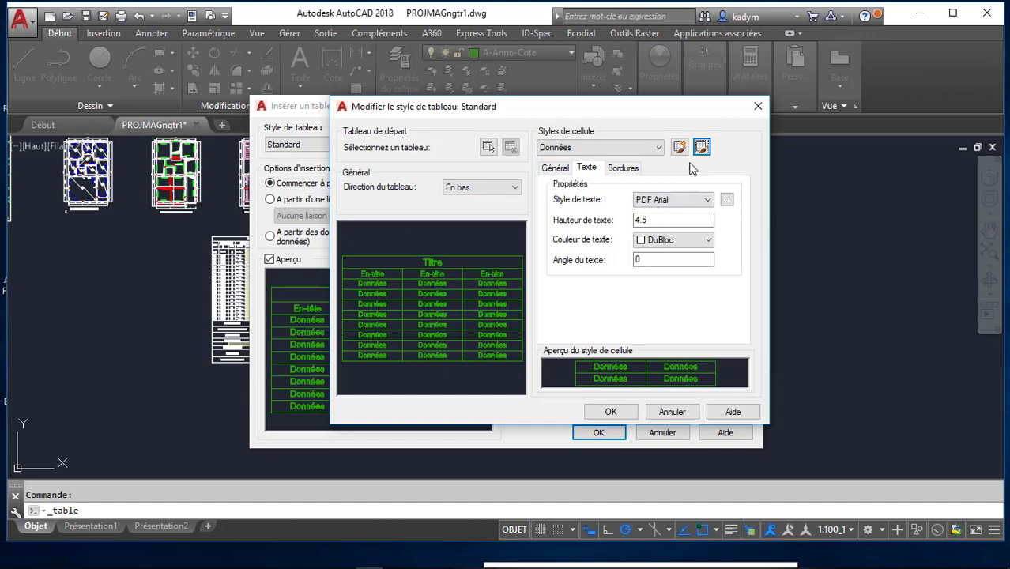
Step: Review the Données border properties, going through the line weight, linetype and color choices
click(624, 168)
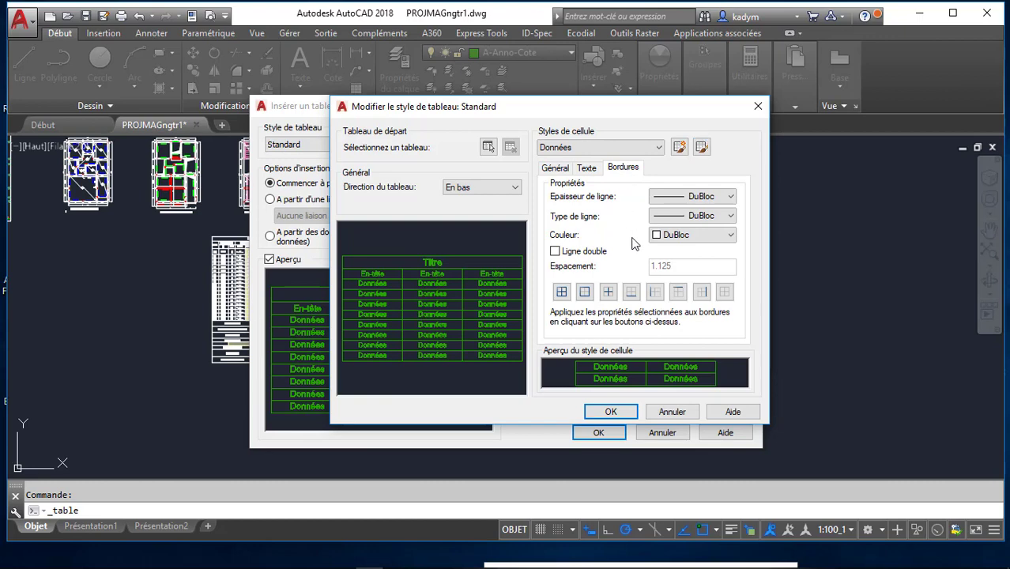
click(731, 197)
click(730, 197)
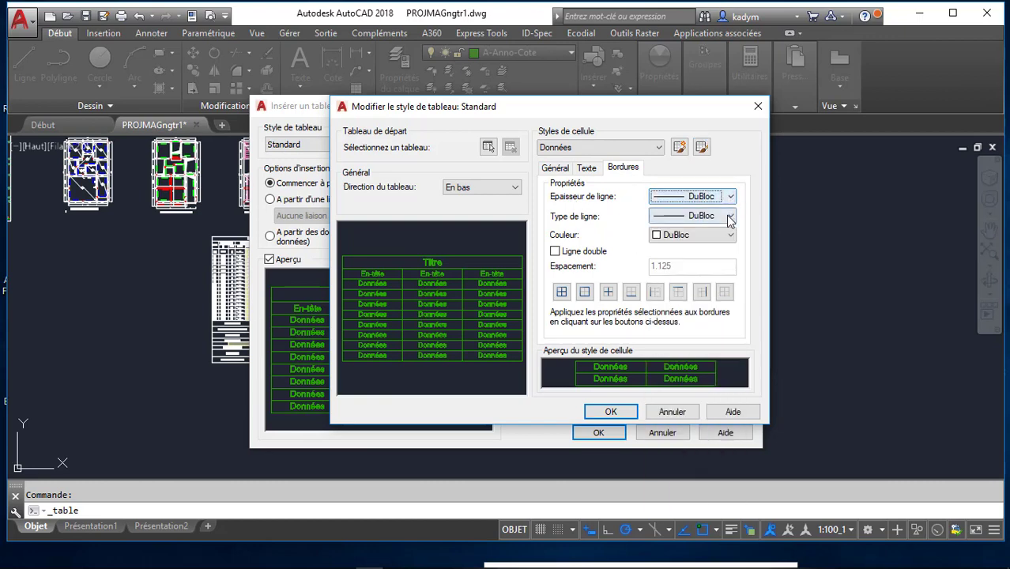
click(731, 217)
click(729, 217)
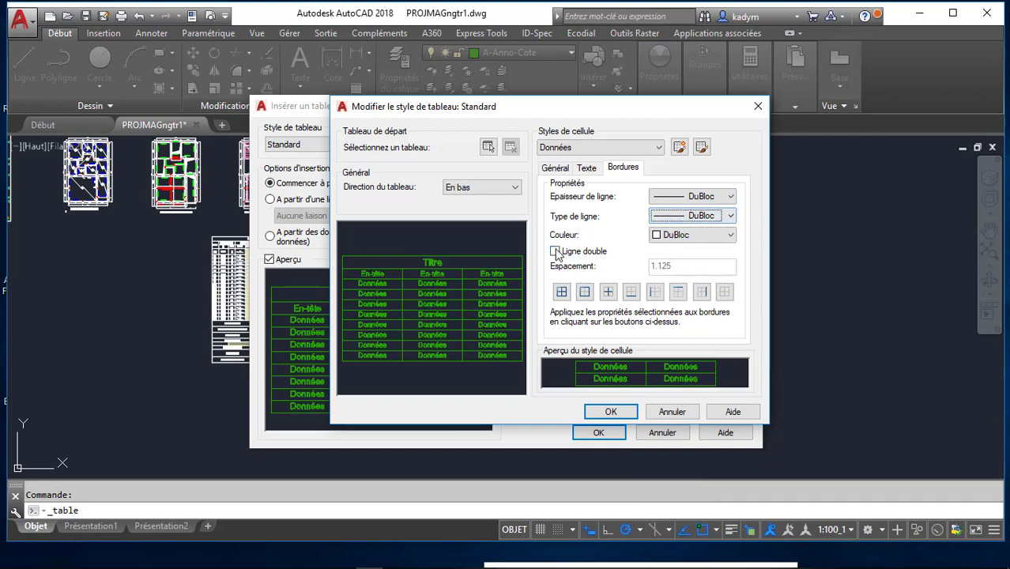
click(731, 237)
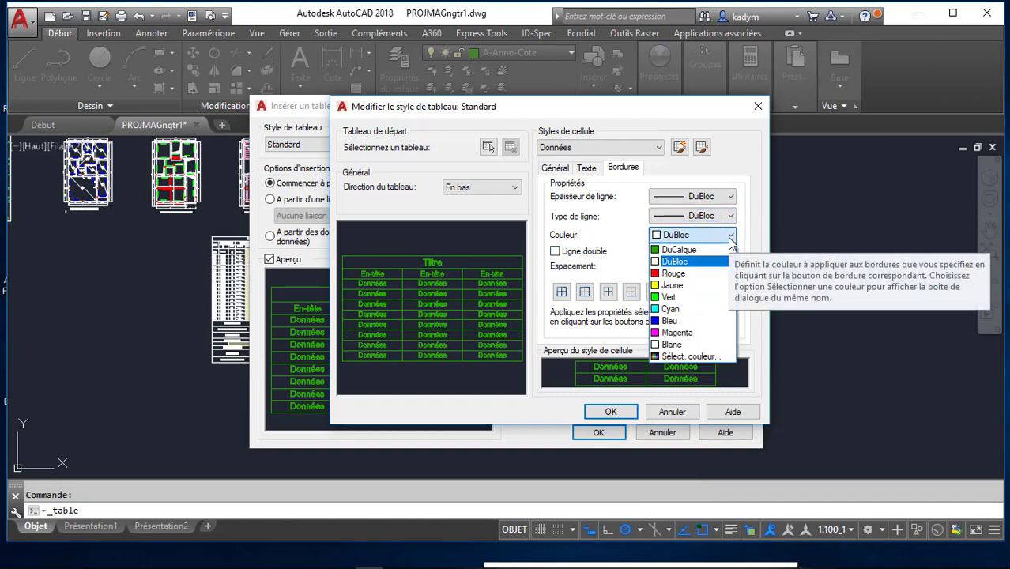
click(729, 239)
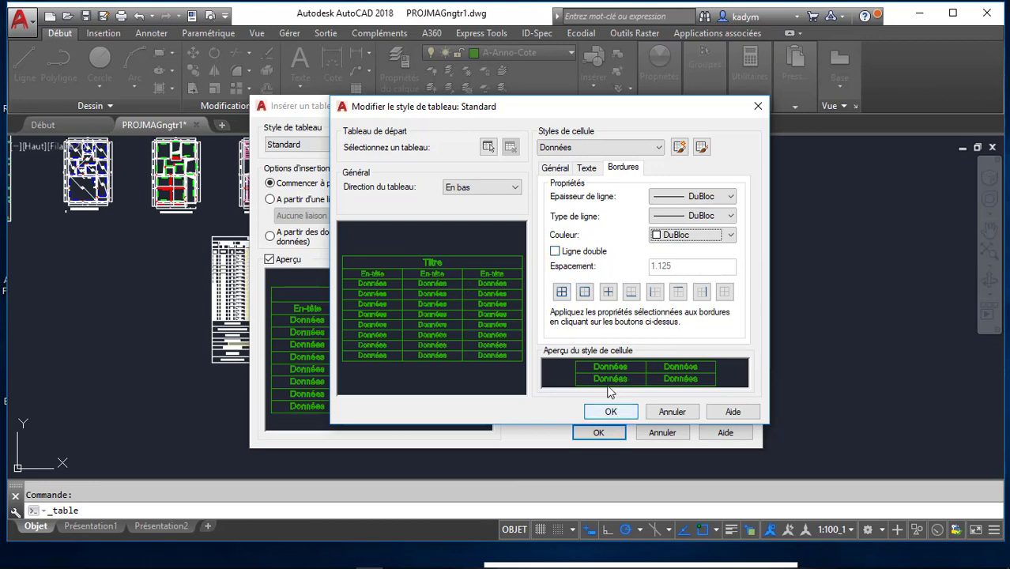
Step: Keep the table direction as En bas and accept the changes to the Standard table style
click(515, 190)
click(506, 198)
click(611, 413)
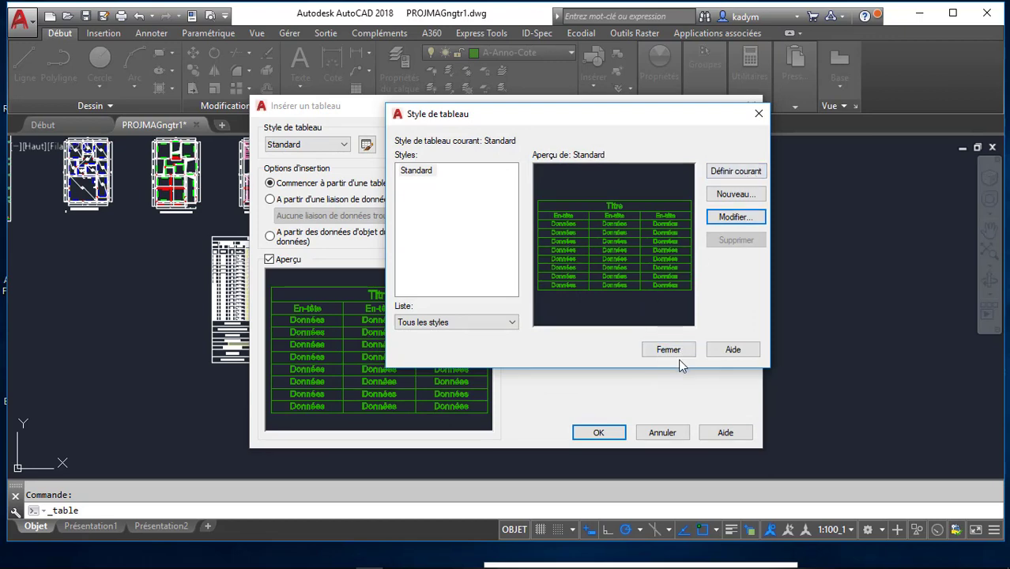
Step: Reopen the Standard table style to check its border settings, and confirm the style
click(737, 217)
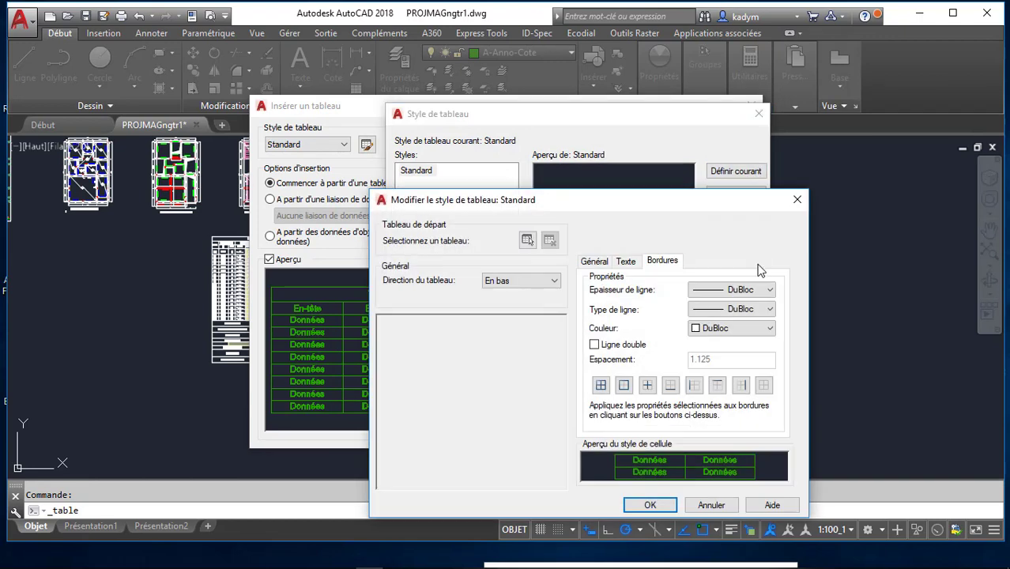
drag(615, 208, 570, 91)
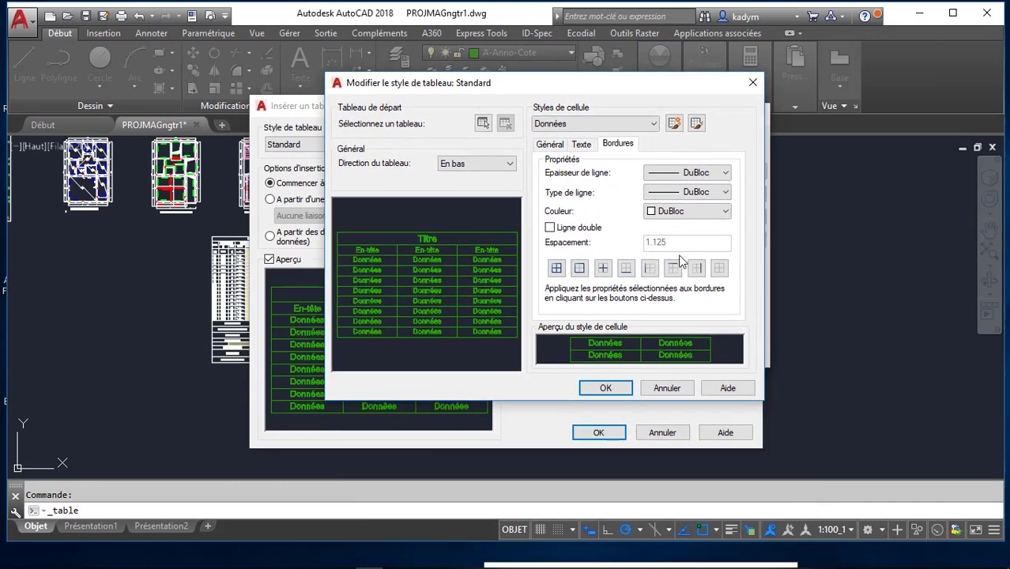
click(611, 388)
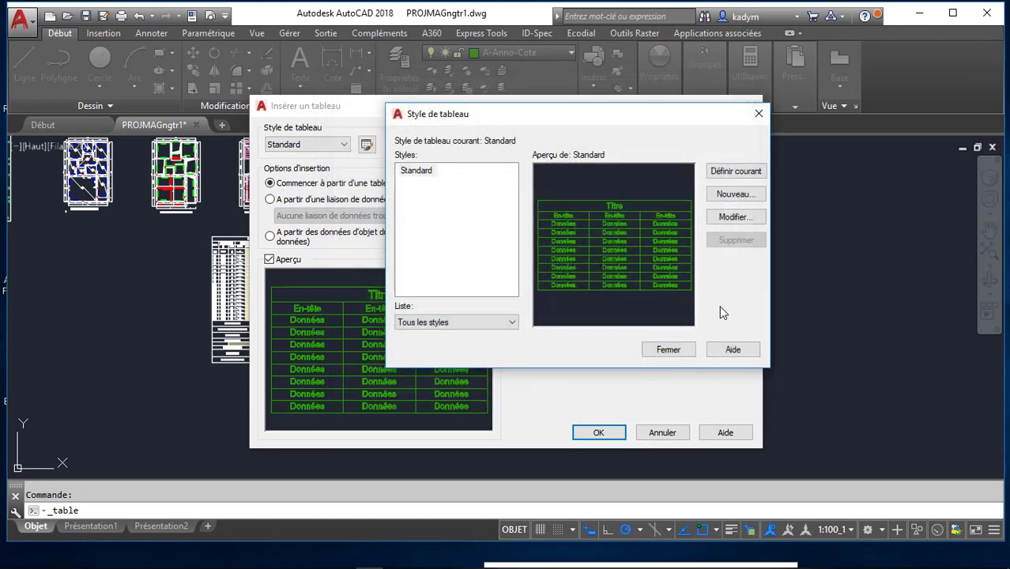
Step: Reopen the Standard table style for modification and set the Données cell alignment to Au milieu au centre
click(673, 351)
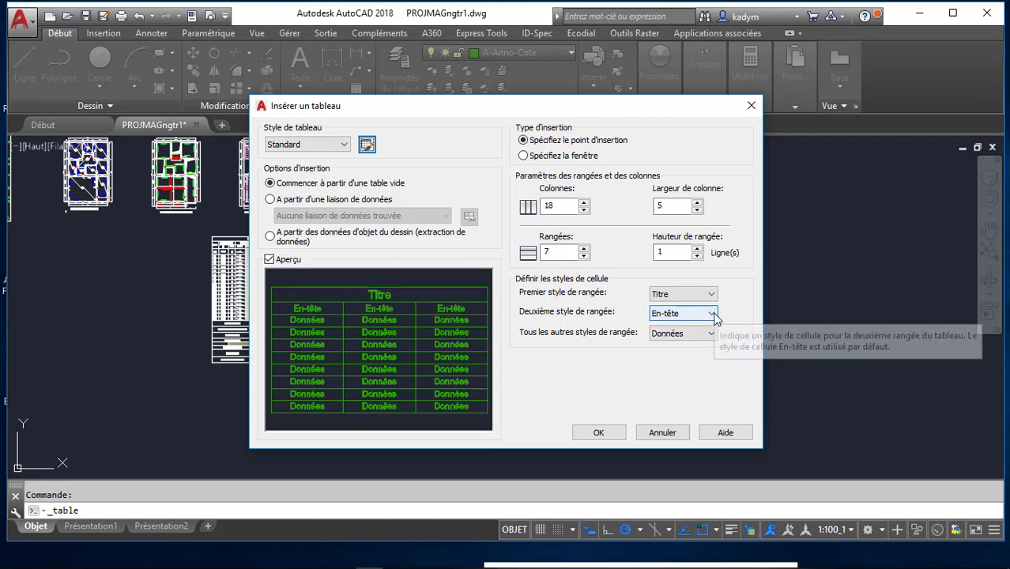
click(367, 146)
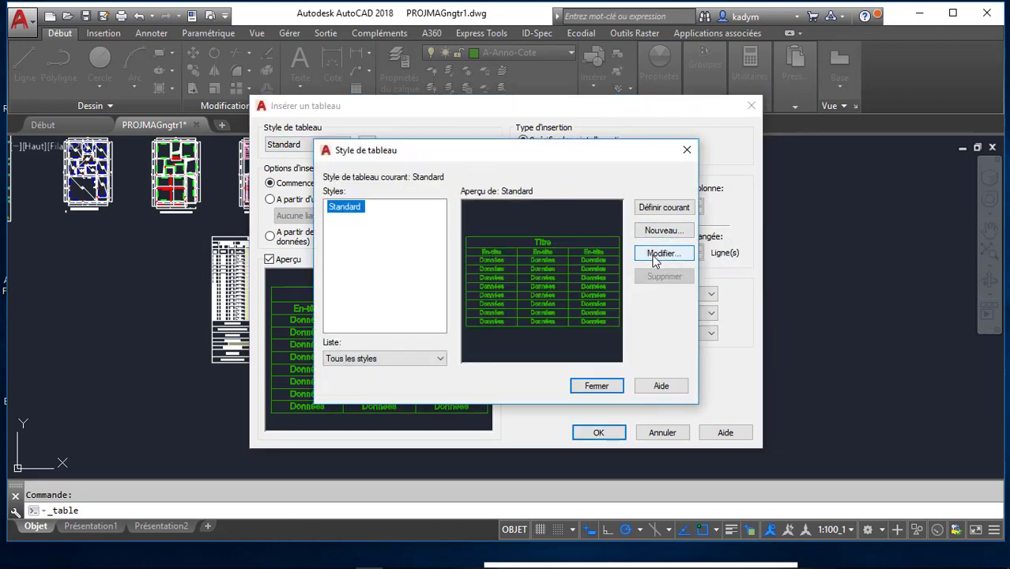
click(661, 253)
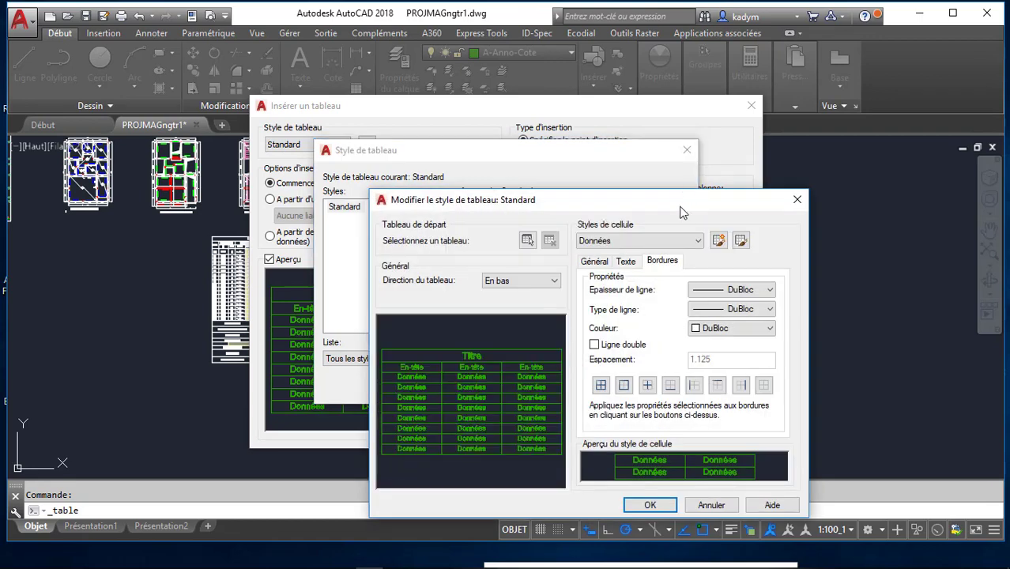
drag(680, 210, 633, 93)
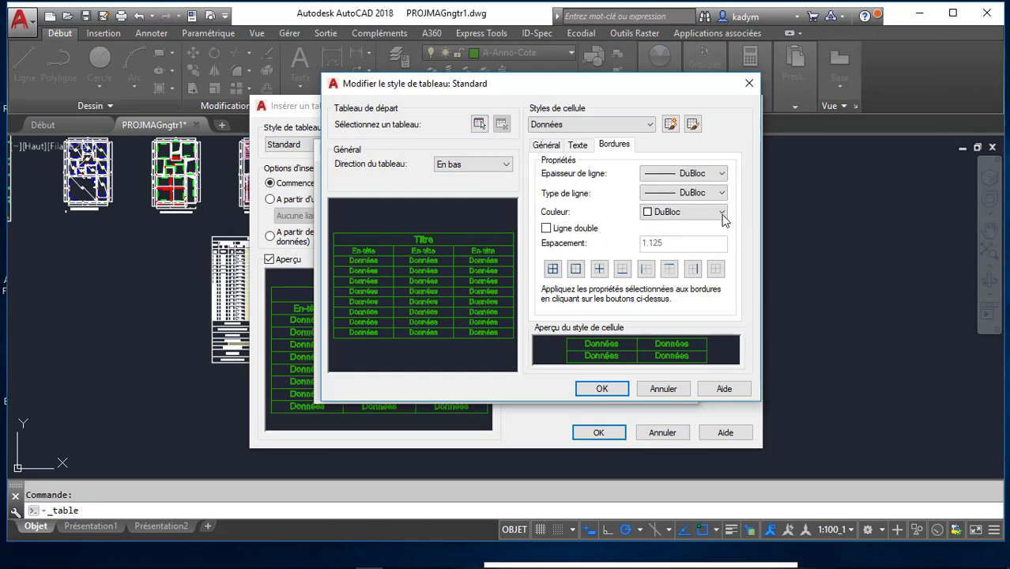
click(547, 145)
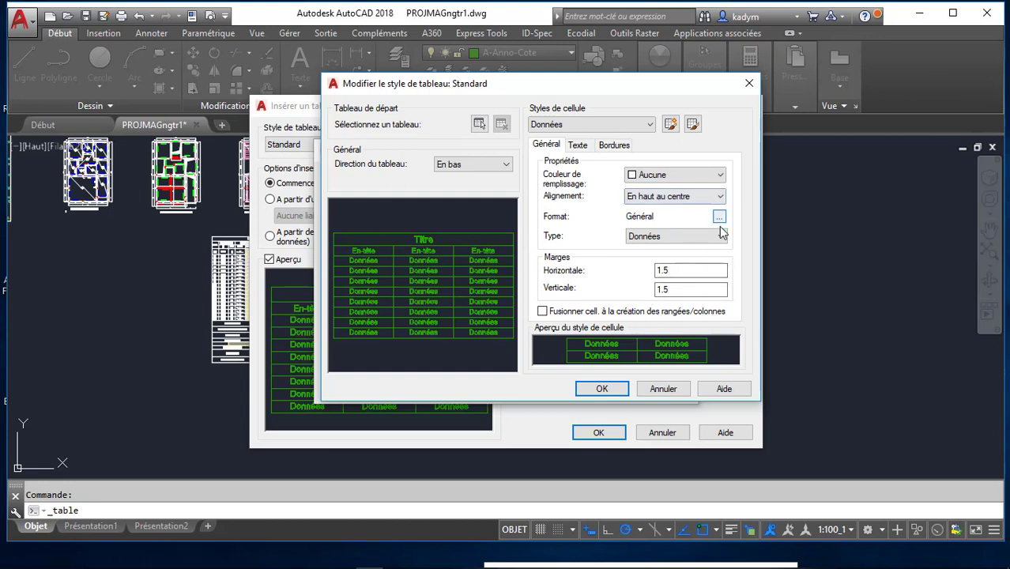
click(720, 196)
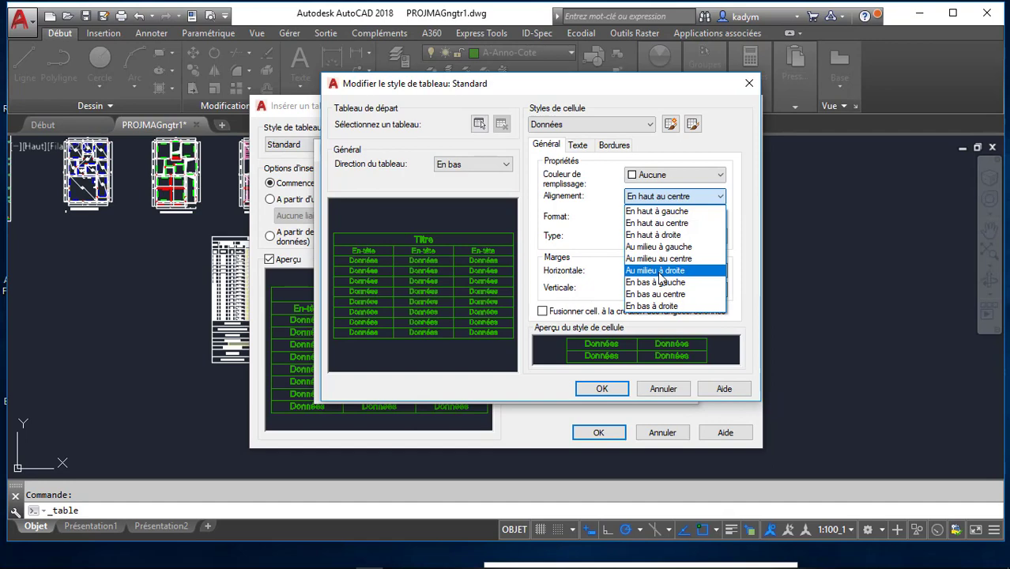
click(658, 258)
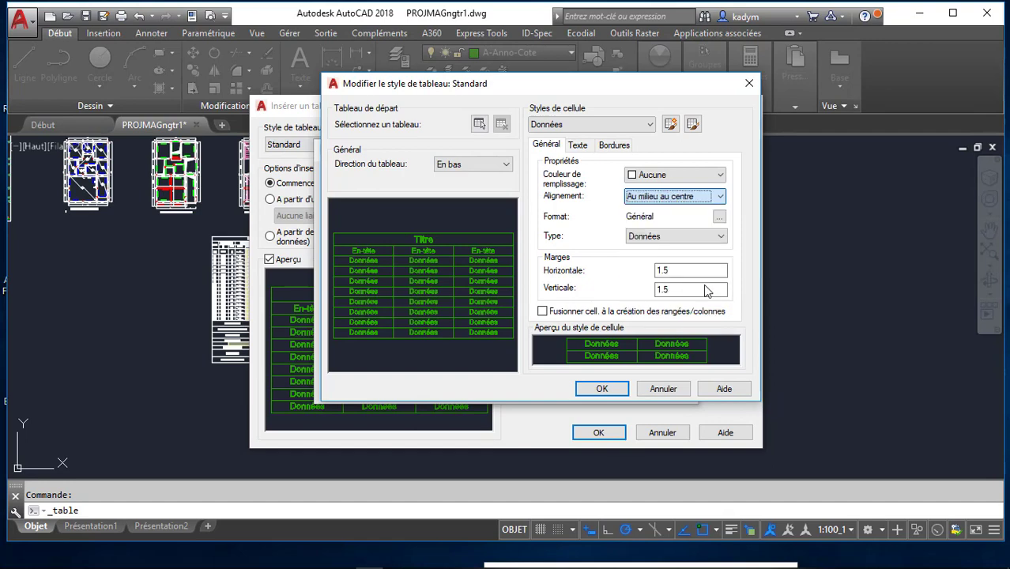
Step: Review the fill color and type choices of the Données cell style, keeping Aucune and Données
click(721, 176)
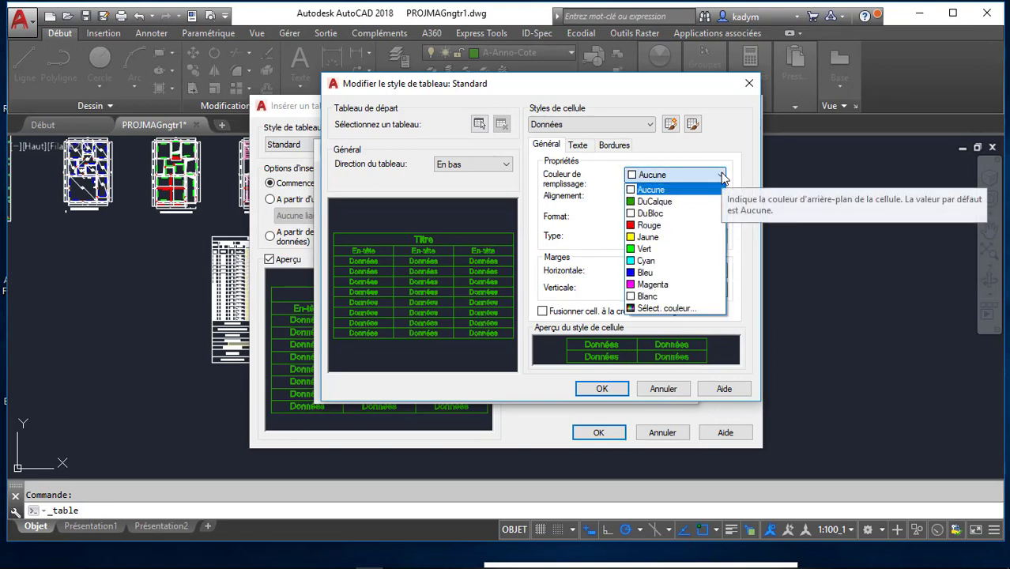
click(722, 175)
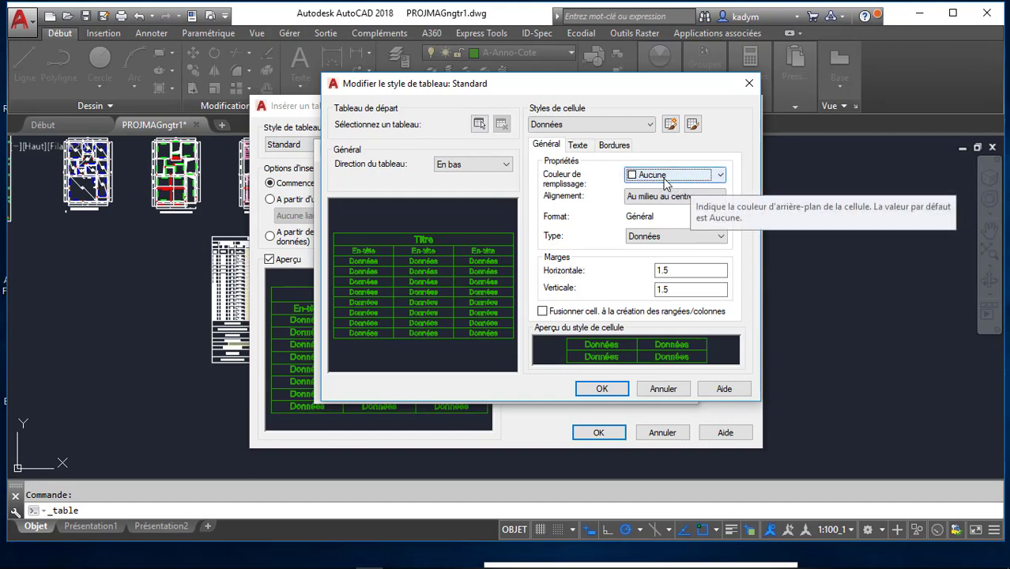
click(723, 237)
click(722, 237)
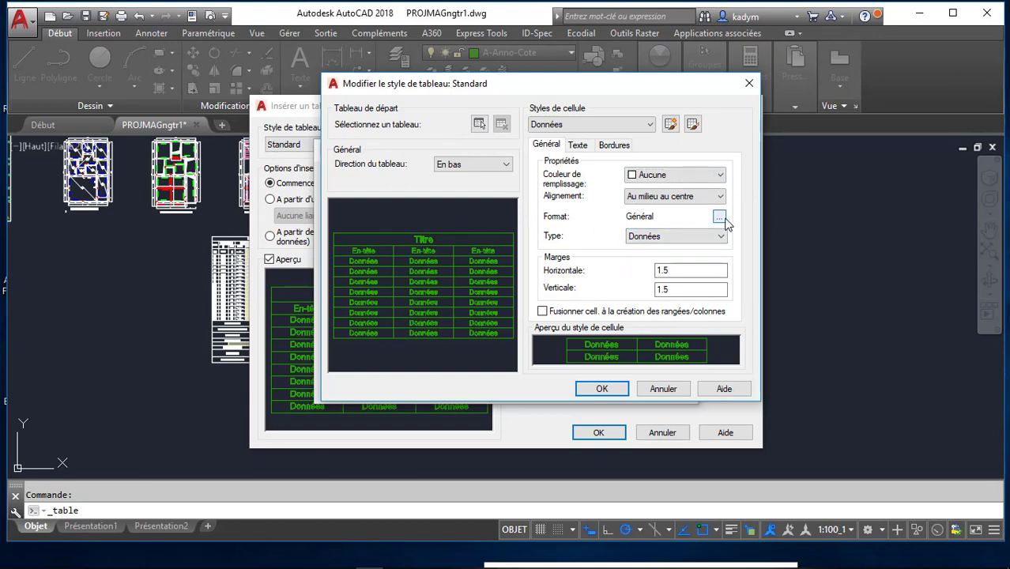
Step: Set the Données cell format to Nombre décimal, using the Décimal format with a precision of 0.0
click(719, 219)
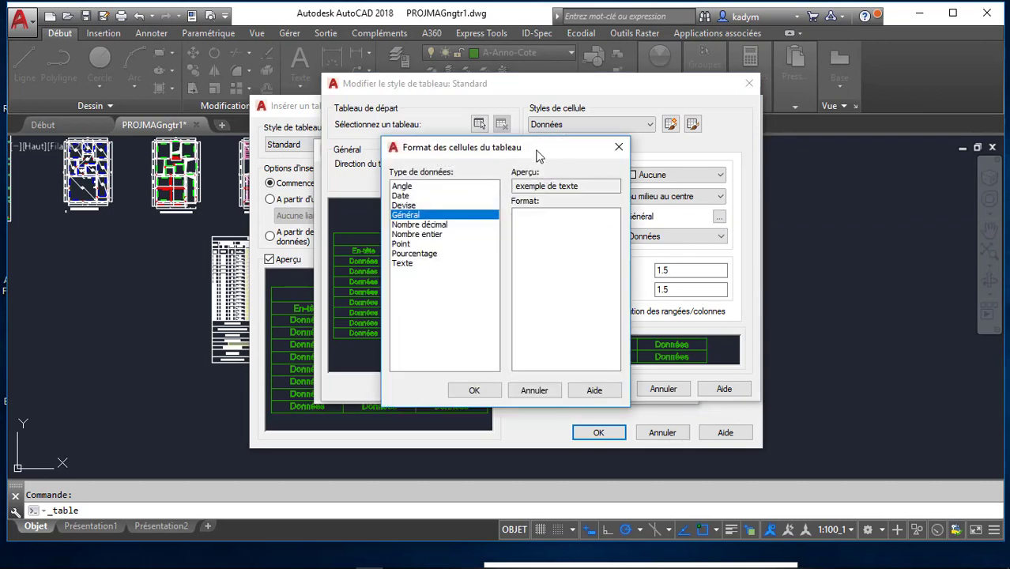
drag(537, 156, 609, 125)
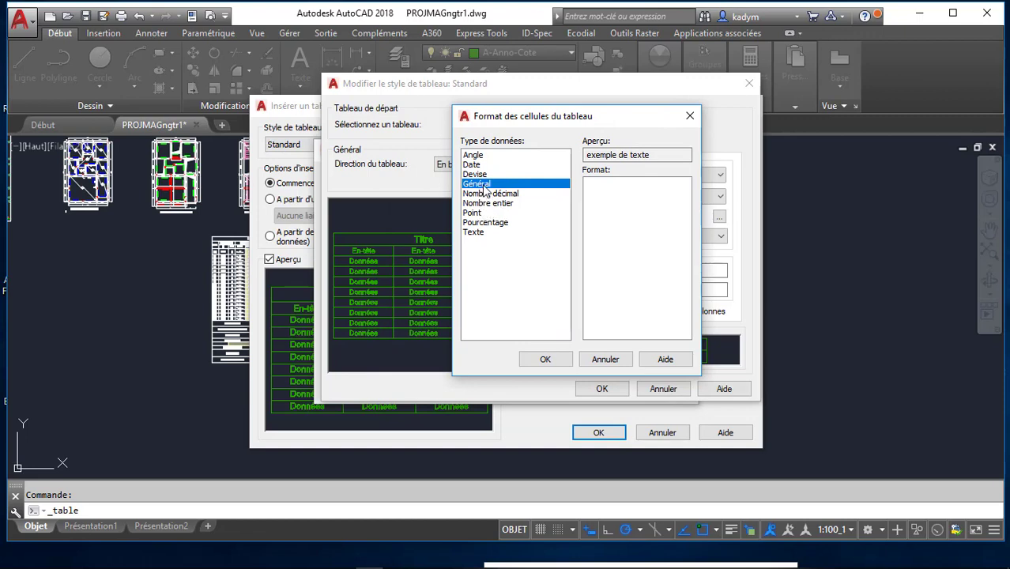
click(492, 194)
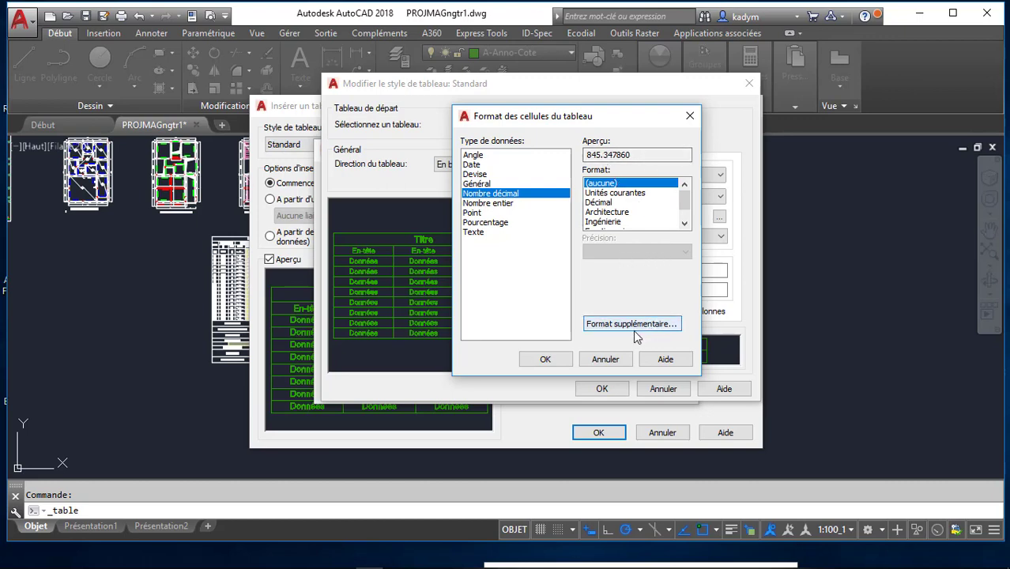
click(600, 201)
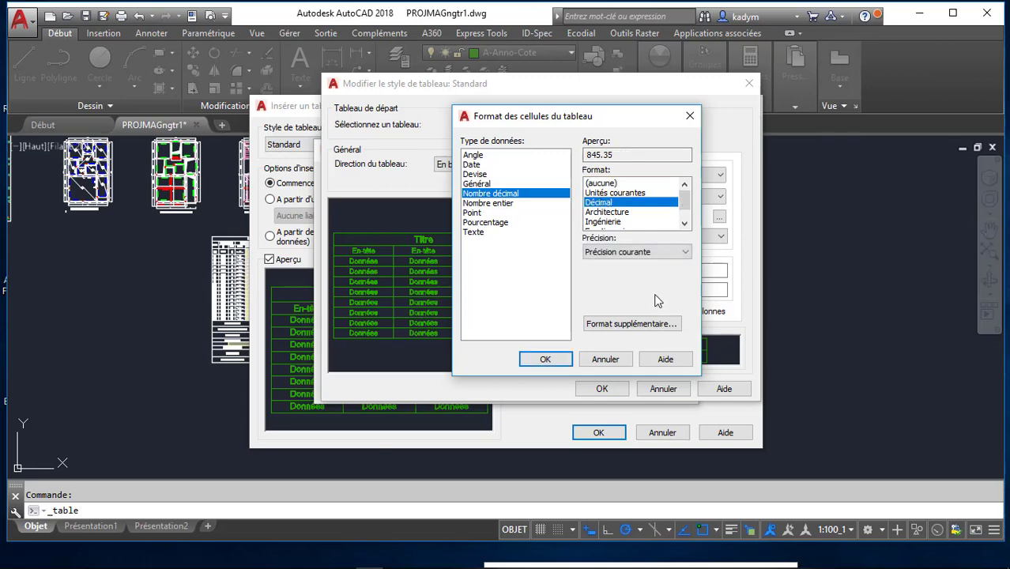
click(688, 253)
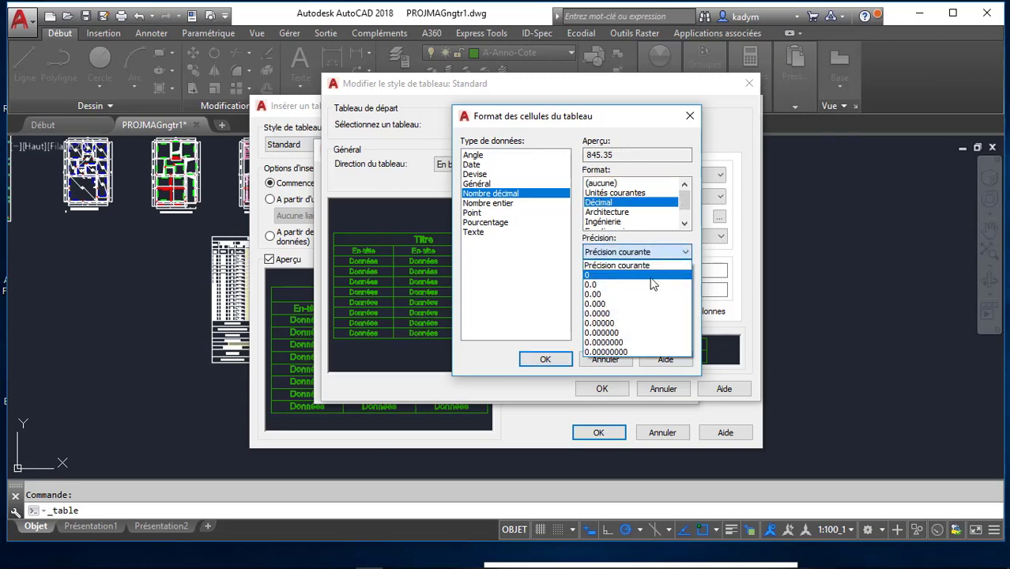
click(599, 285)
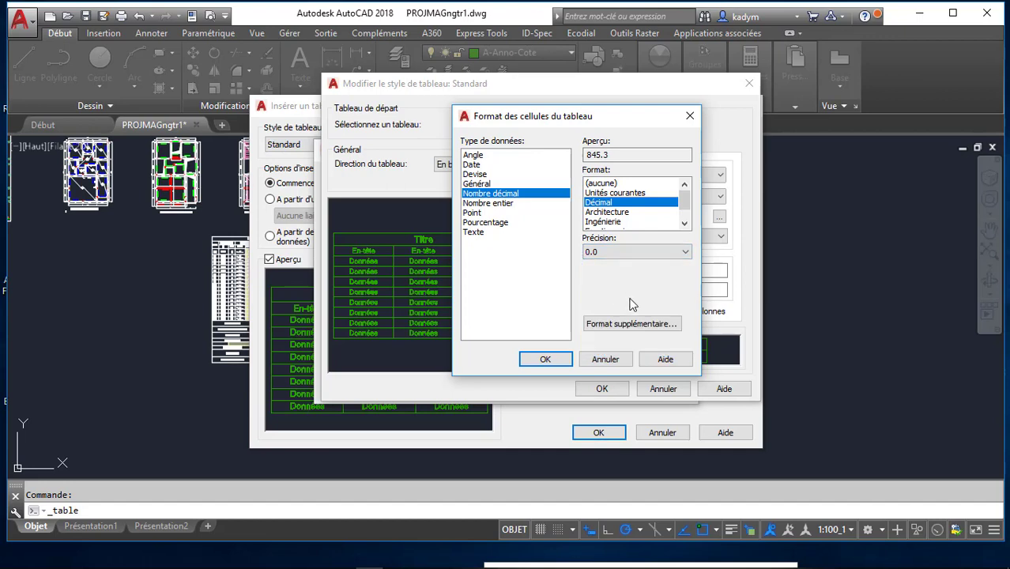
Step: Check the additional number format settings, then accept the cell format and the Standard table style changes
click(629, 324)
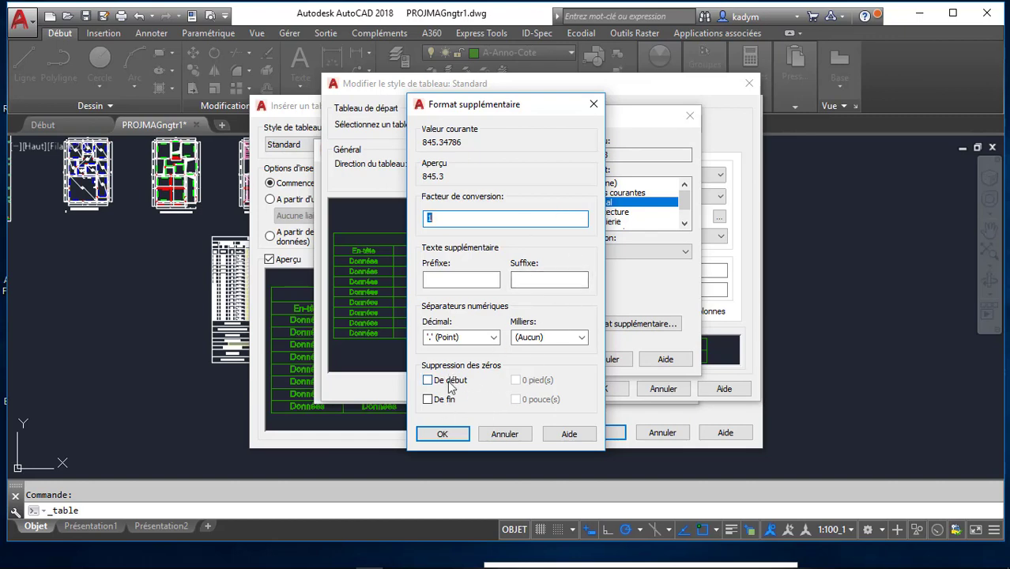
click(443, 434)
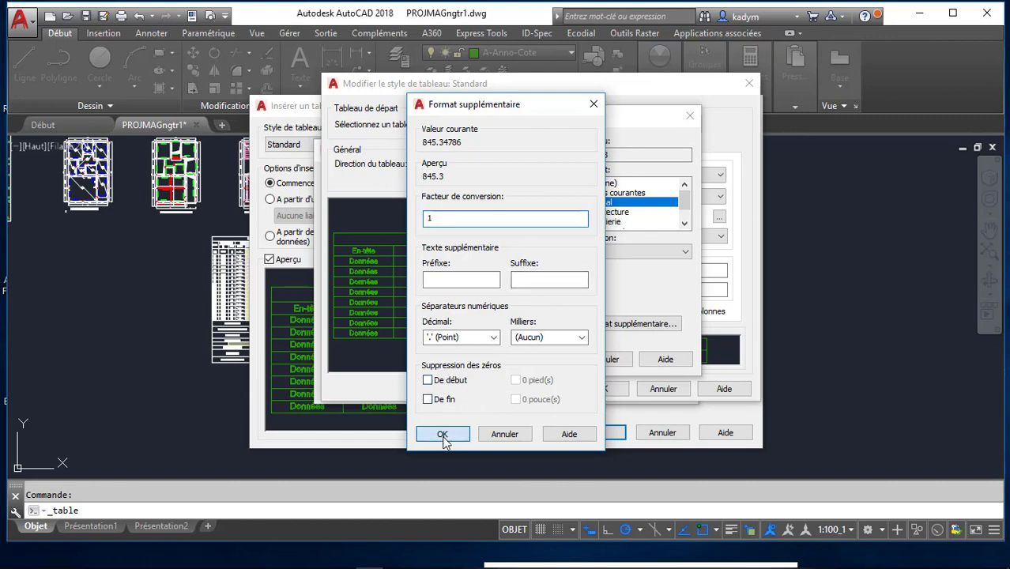
click(545, 360)
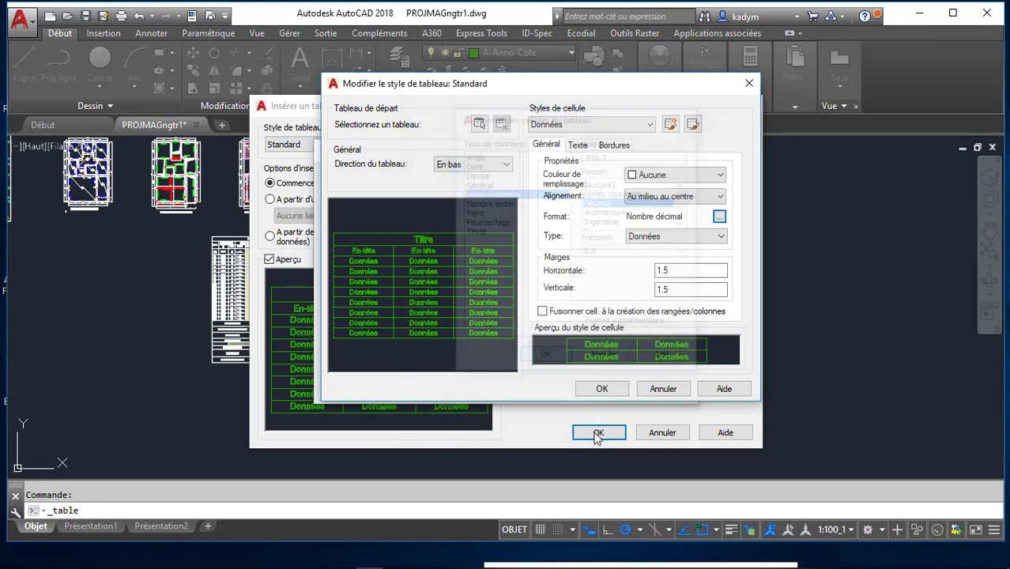
click(602, 389)
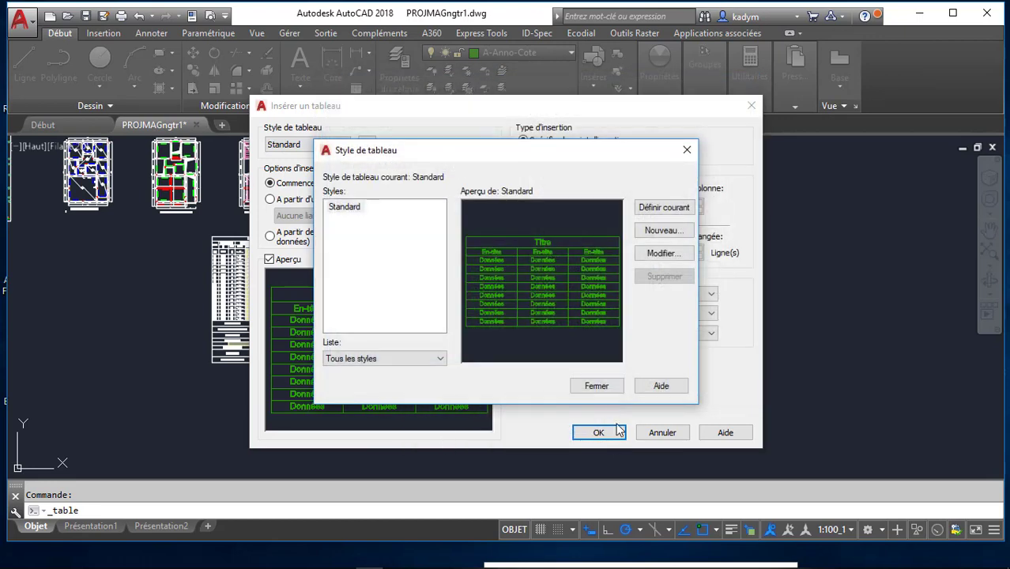
key(Escape)
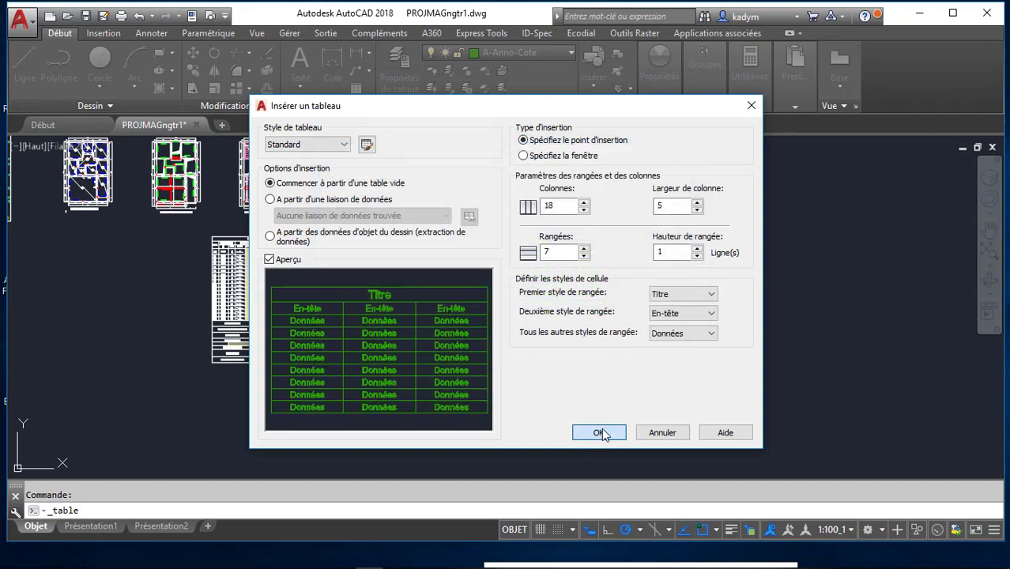
Step: Insert the 18-column, 7-row table in the empty area beside the second reinforcement table, leaving its title cell empty
click(598, 433)
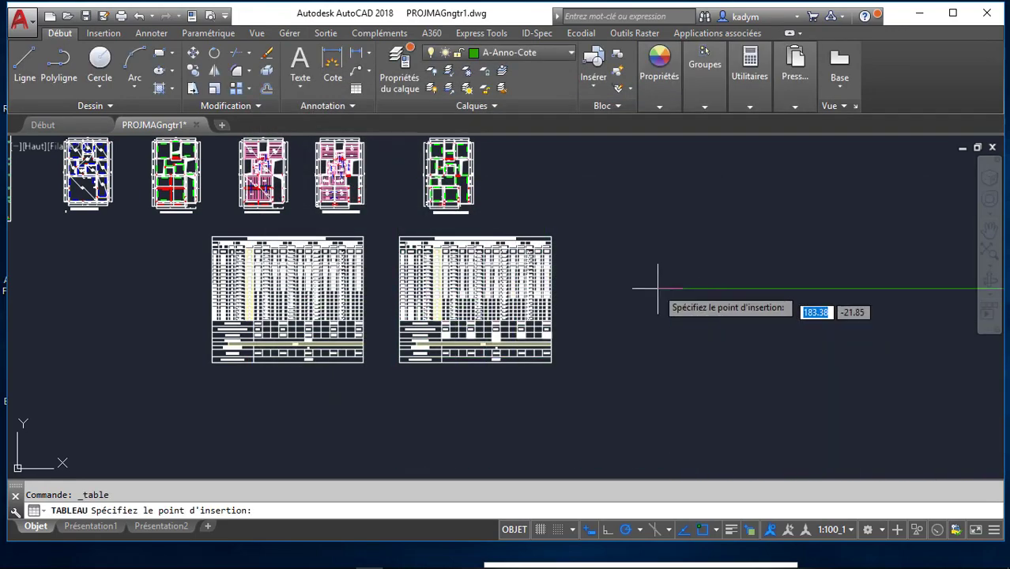
scroll(661, 286, down, 4)
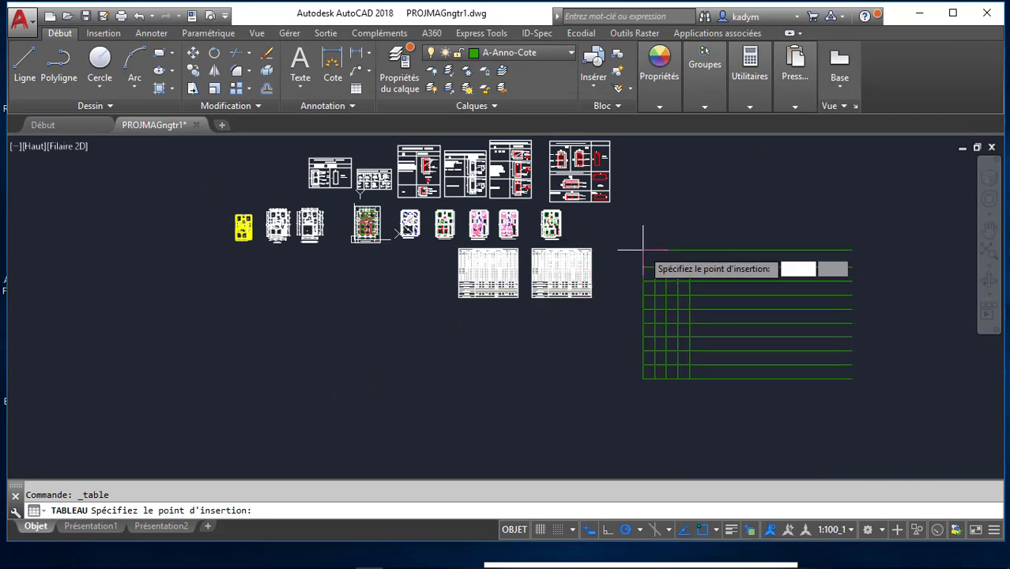
scroll(645, 229, up, 2)
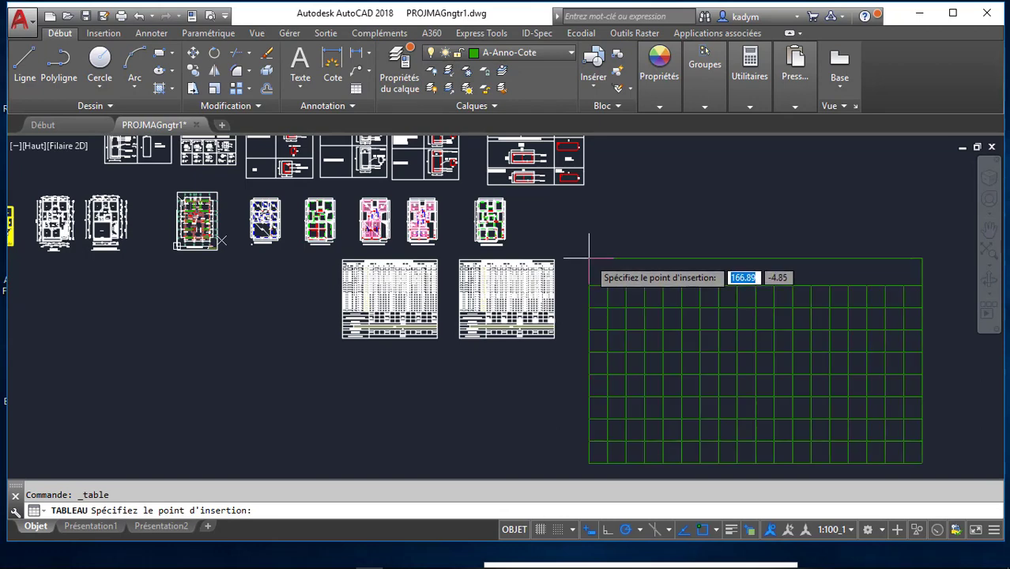
click(589, 258)
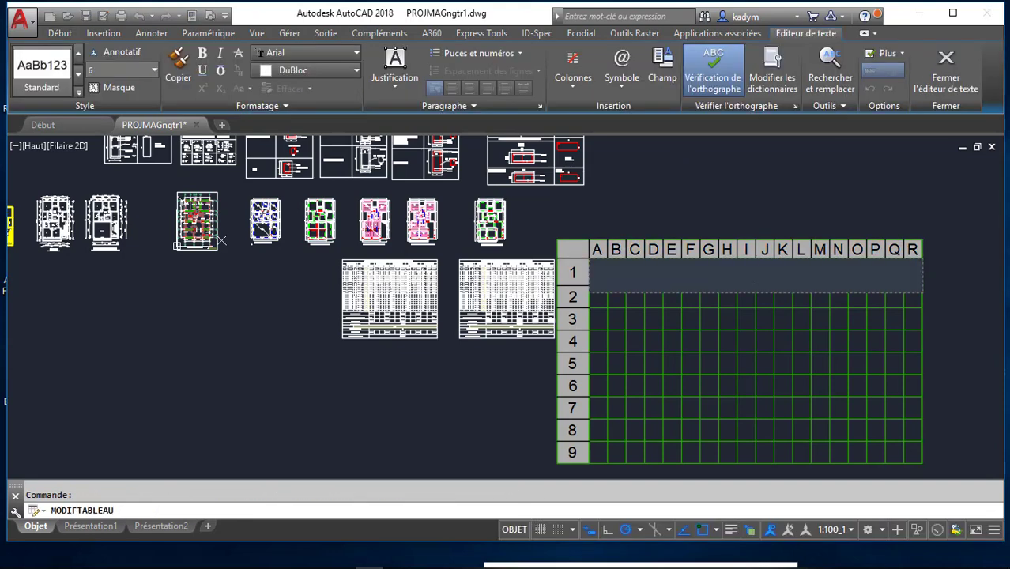
click(688, 185)
scroll(680, 185, down, 2)
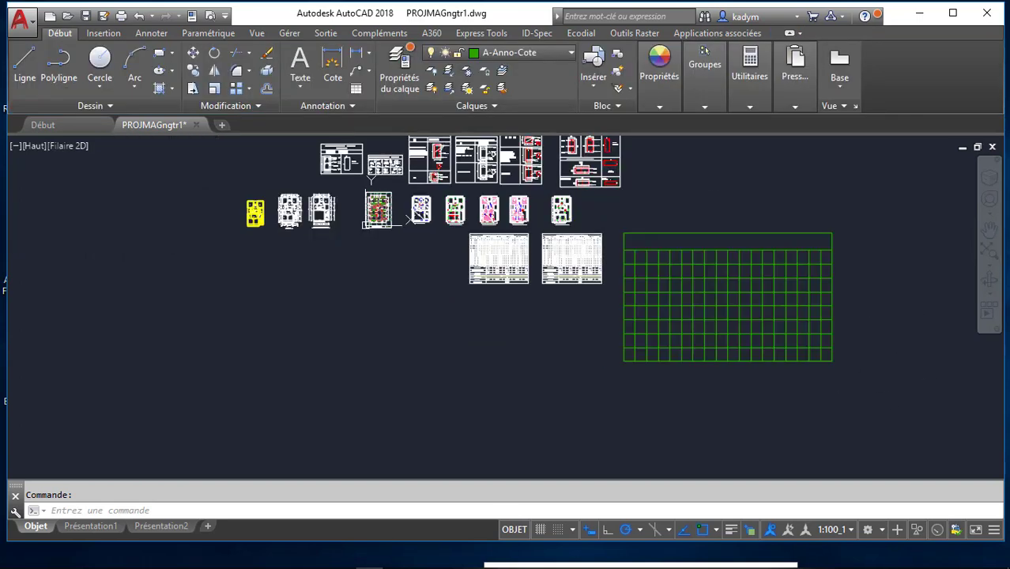
Step: Scale the new table by a factor of 0.5 from its lower-right corner
click(863, 393)
click(615, 223)
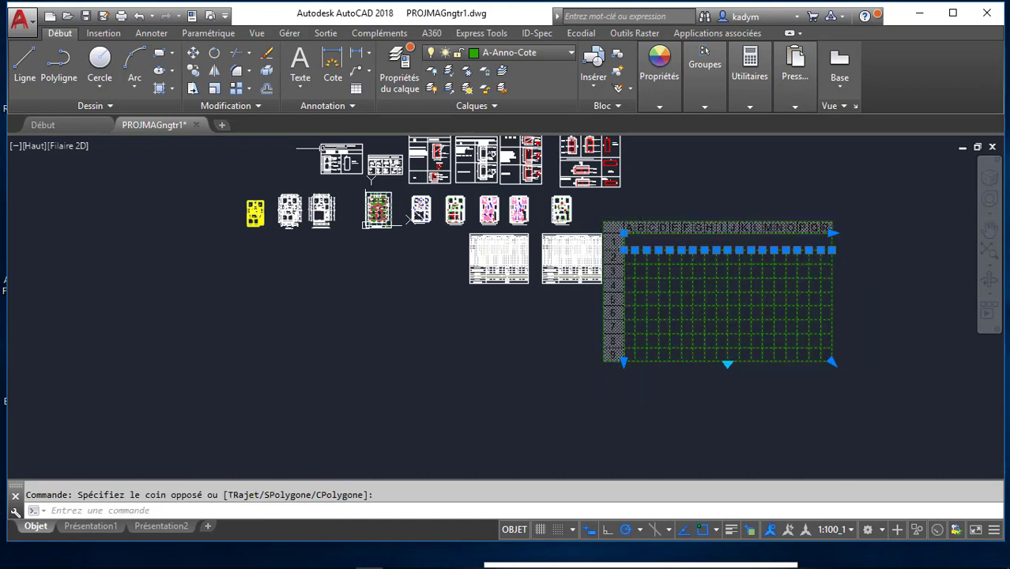
click(216, 89)
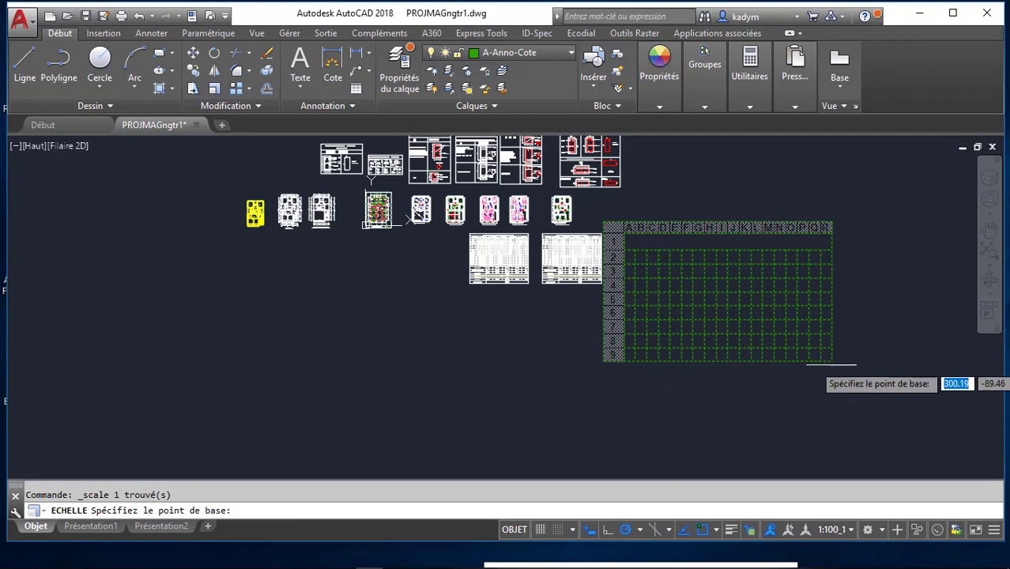
click(834, 362)
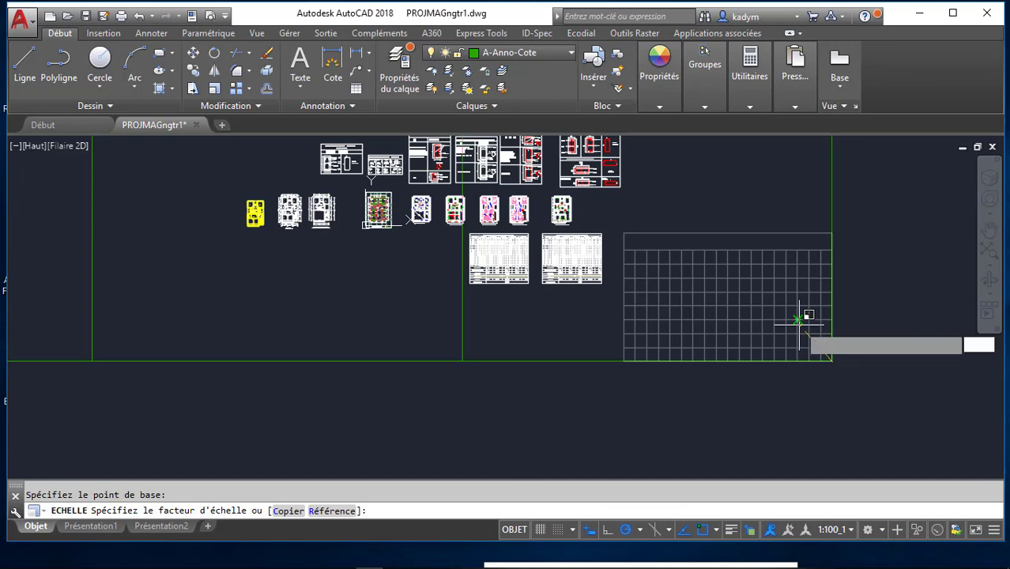
text(0.5)
key(Return)
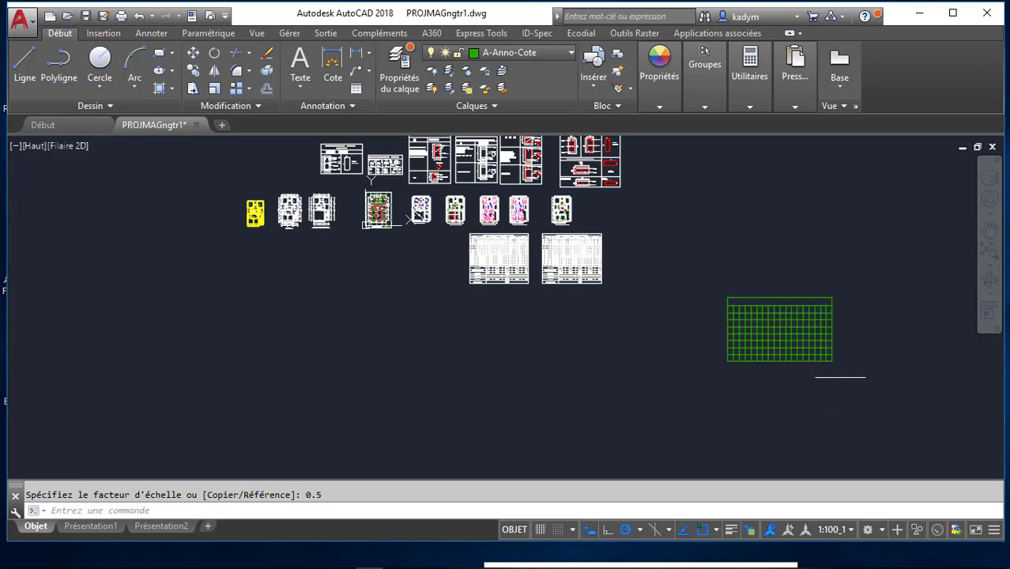
Step: Move the scaled table by its upper-left corner to just right of the second reinforcement table, aligned with its top edge
click(840, 377)
click(696, 276)
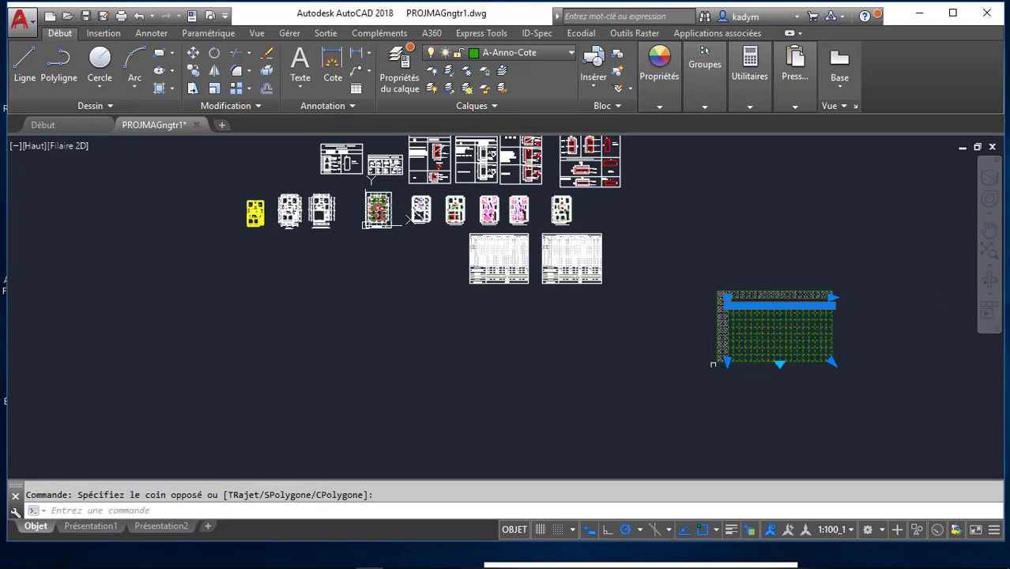
click(728, 297)
scroll(629, 234, up, 4)
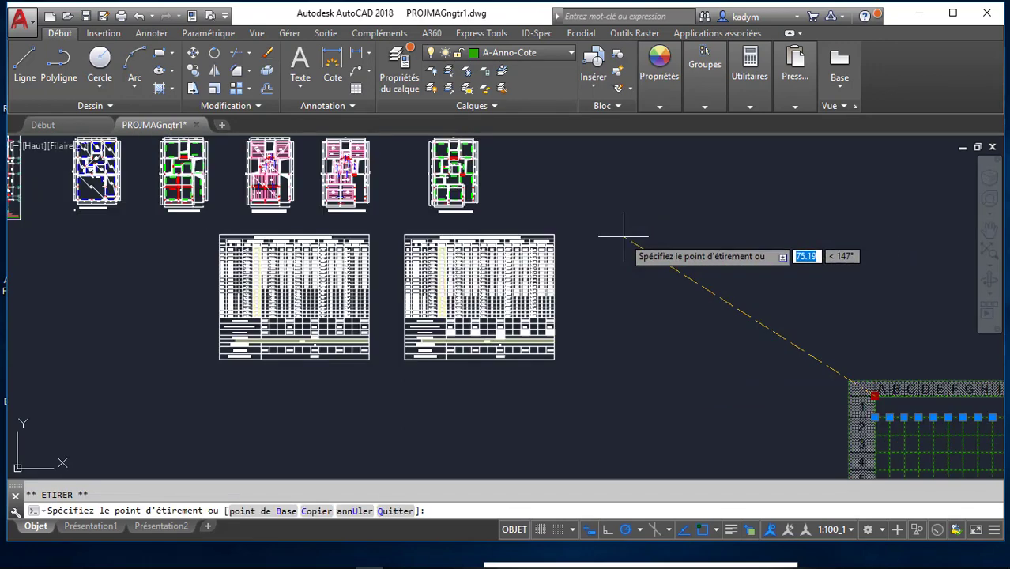
click(587, 235)
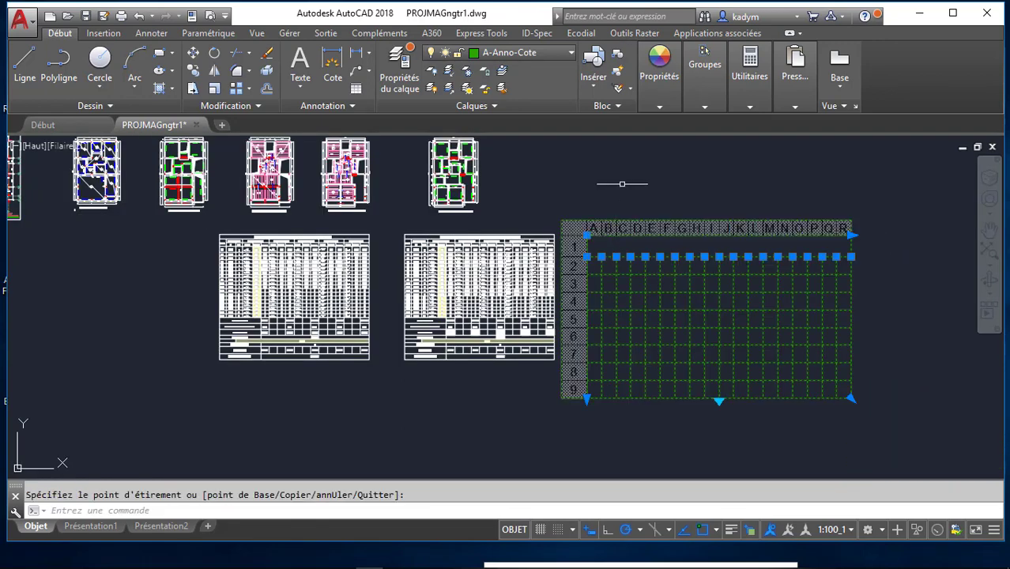
key(Escape)
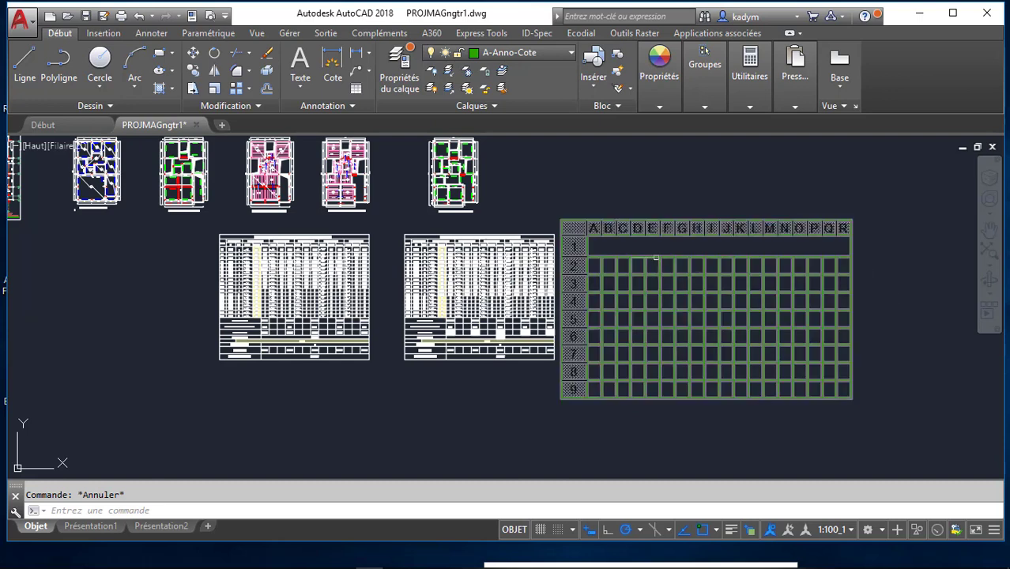
Step: Assign the new empty table to layer 0 and make layer 0 the current layer
click(892, 416)
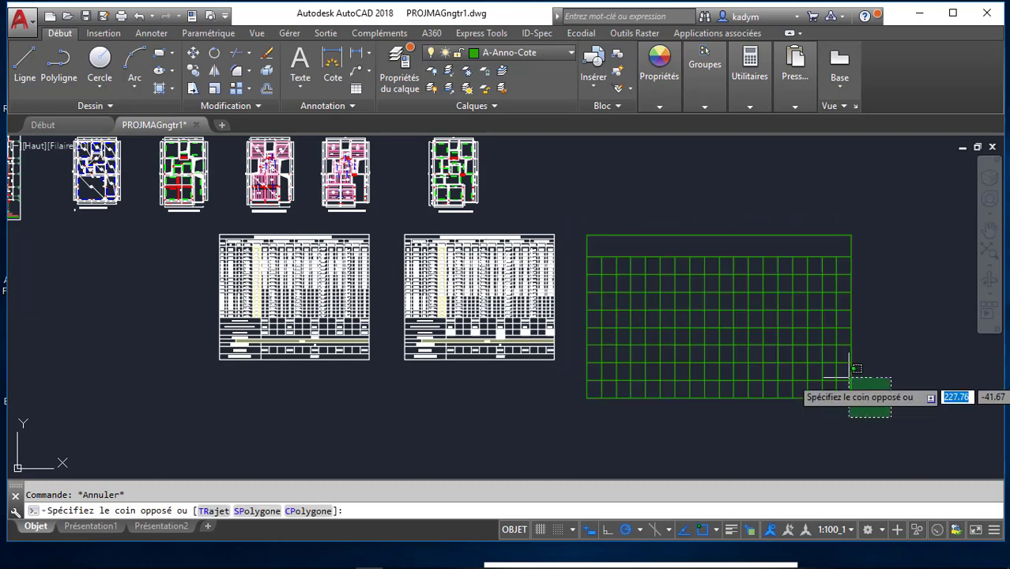
click(585, 201)
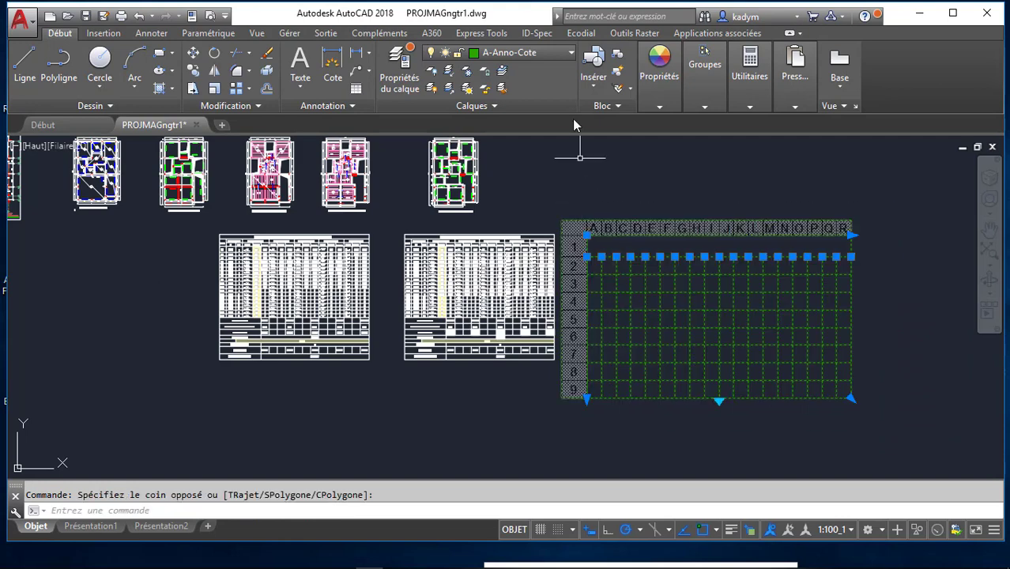
click(560, 55)
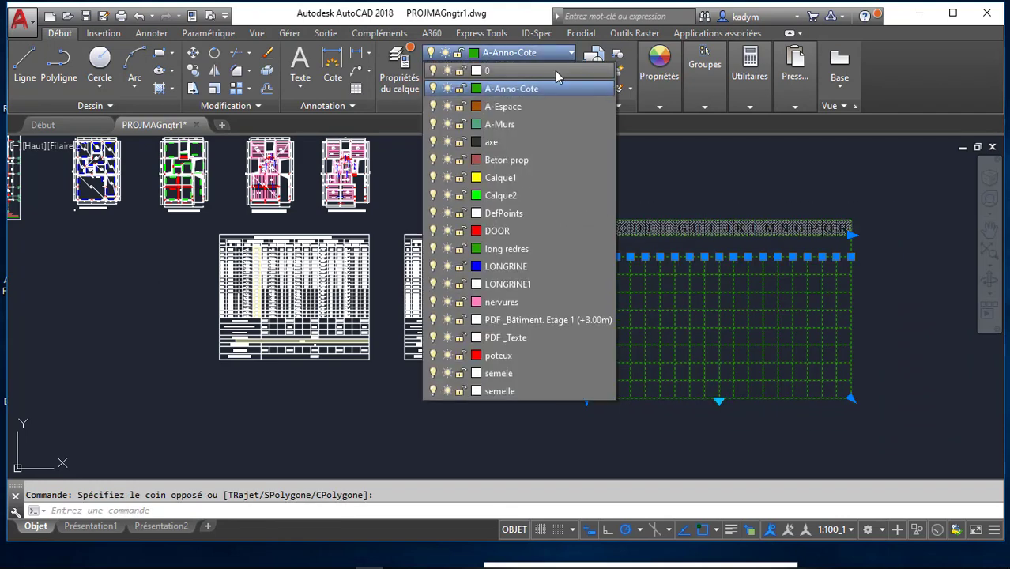
click(580, 72)
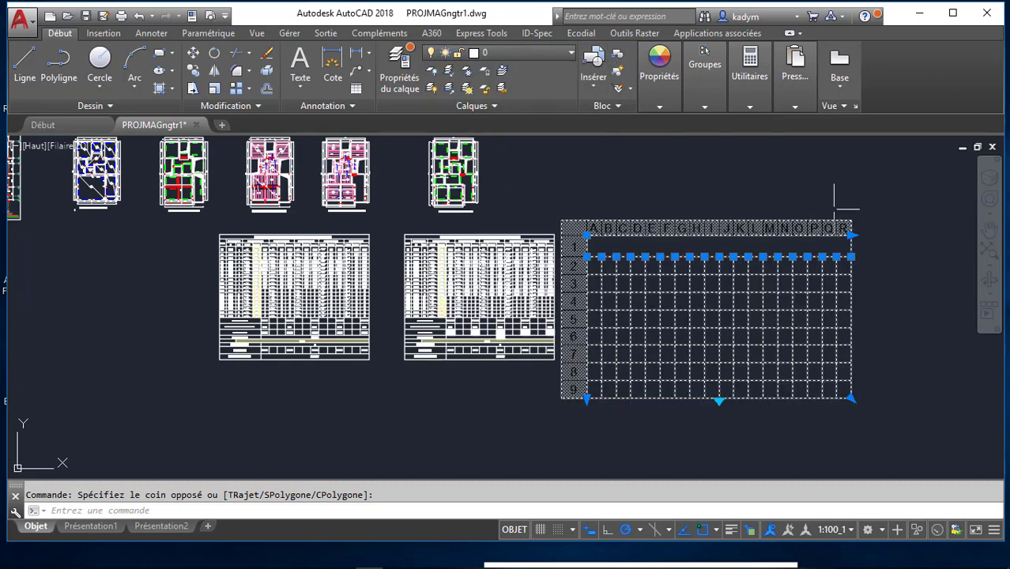
key(Escape)
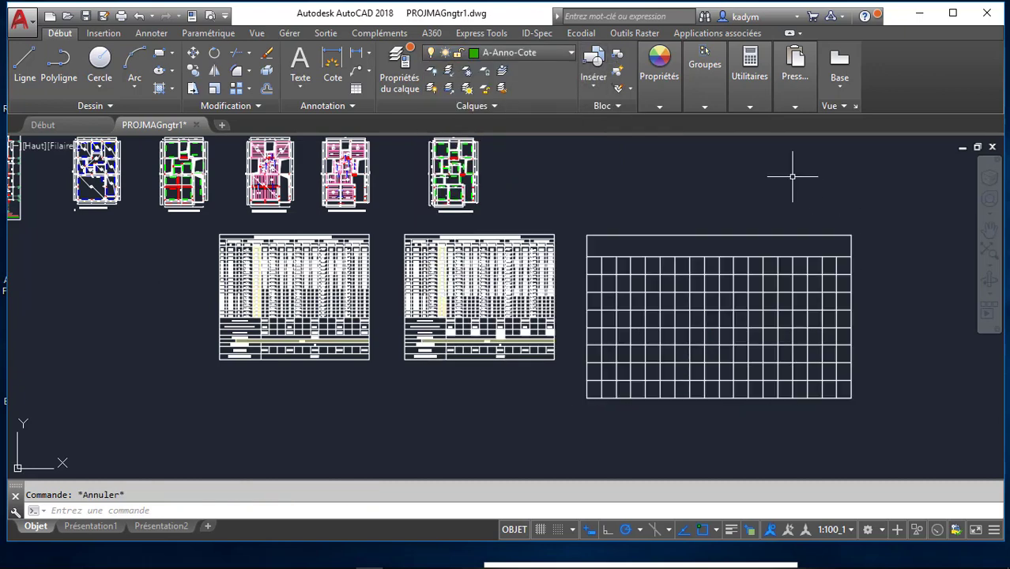
click(570, 53)
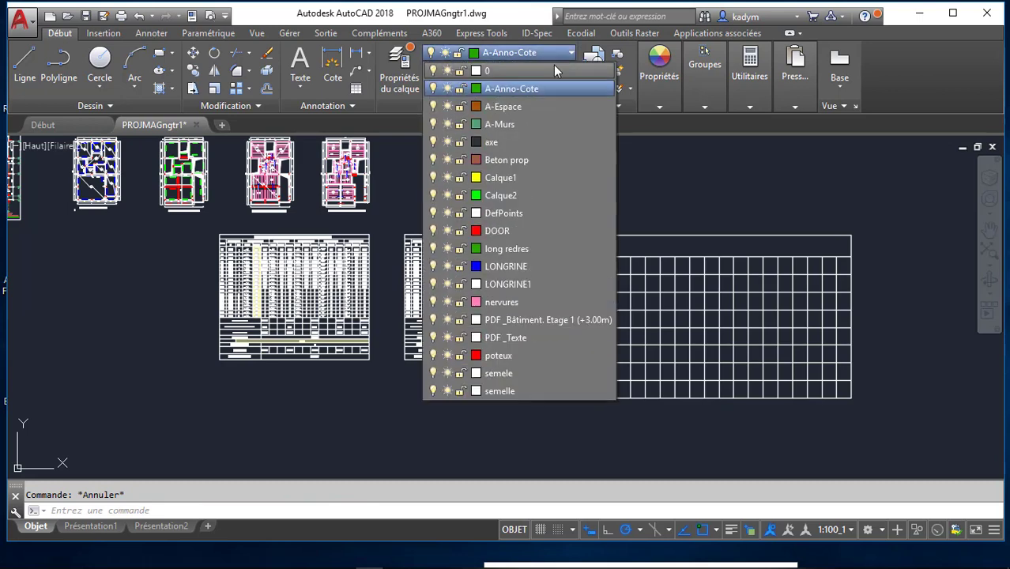
click(555, 70)
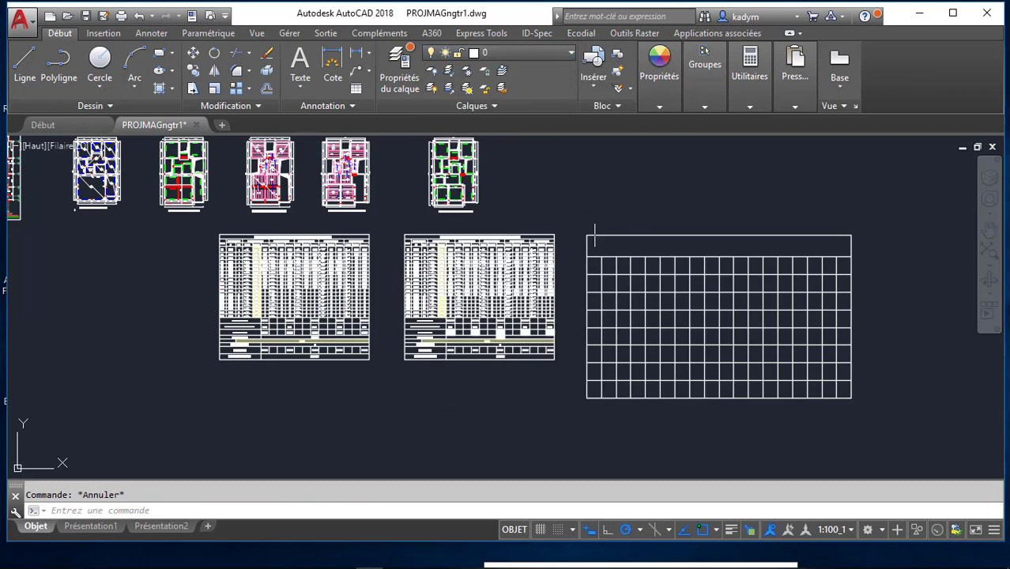
scroll(586, 236, down, 1)
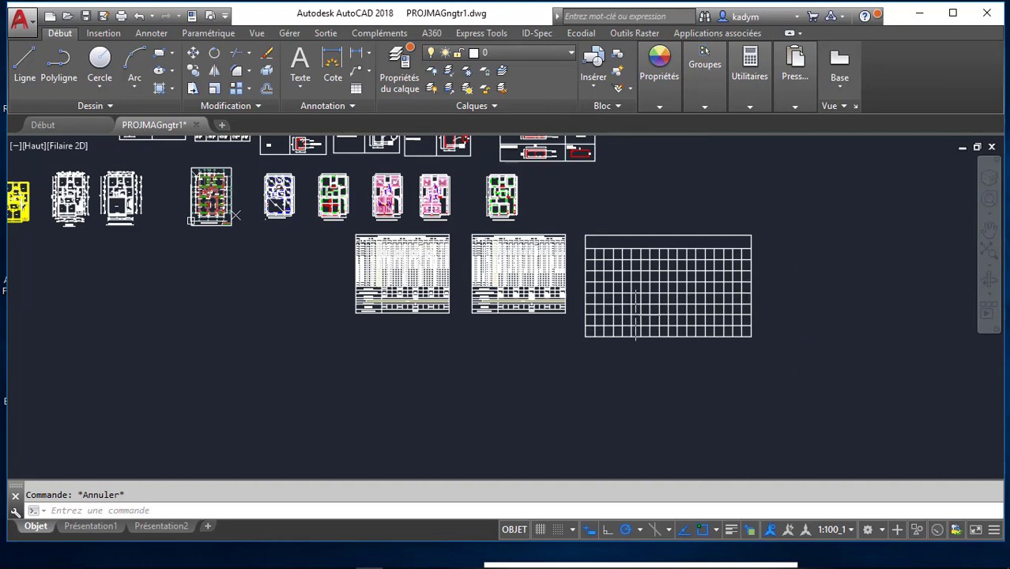
click(649, 285)
scroll(647, 257, up, 4)
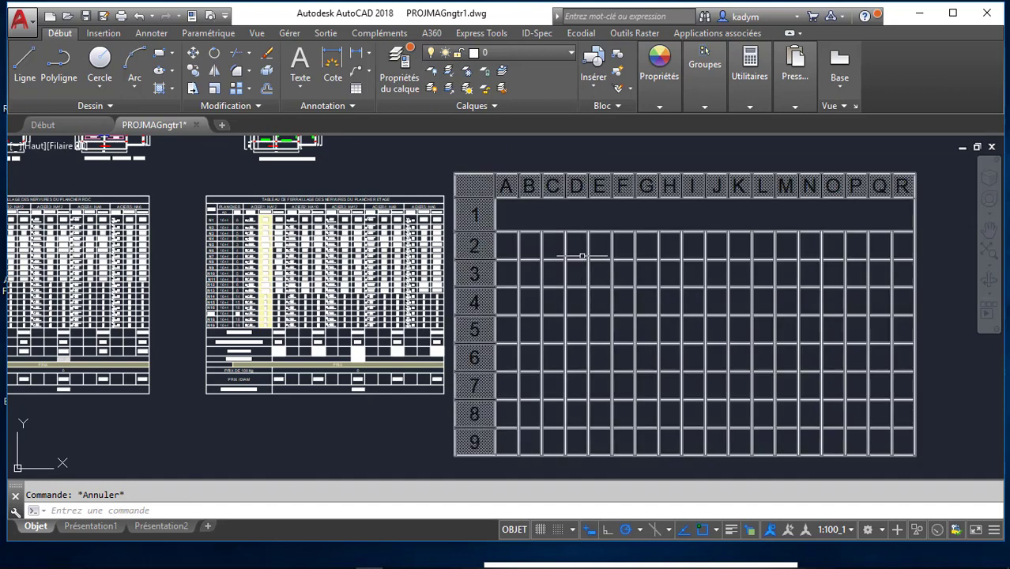
key(Escape)
scroll(582, 252, down, 5)
click(597, 309)
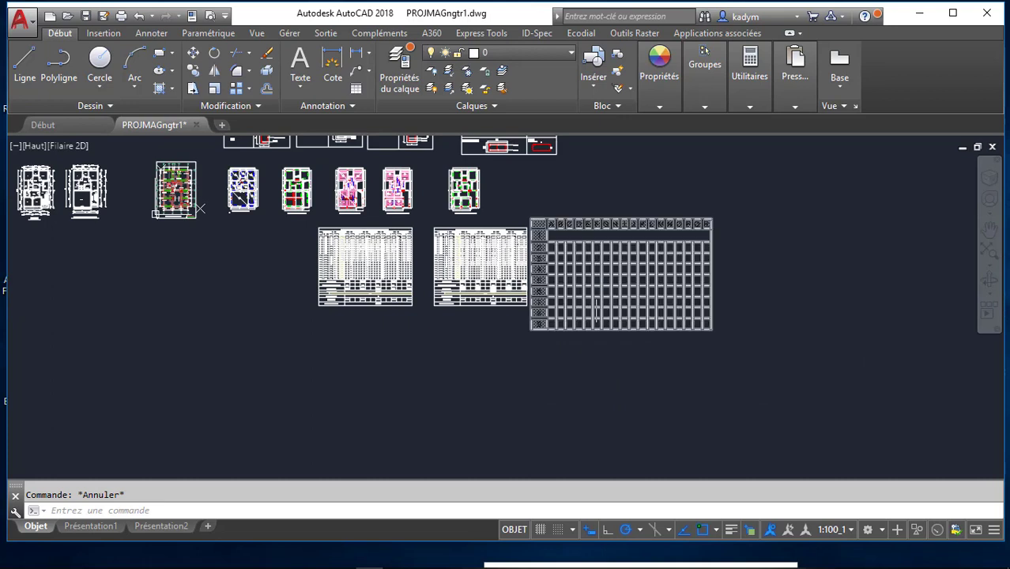
key(Escape)
scroll(712, 252, up, 2)
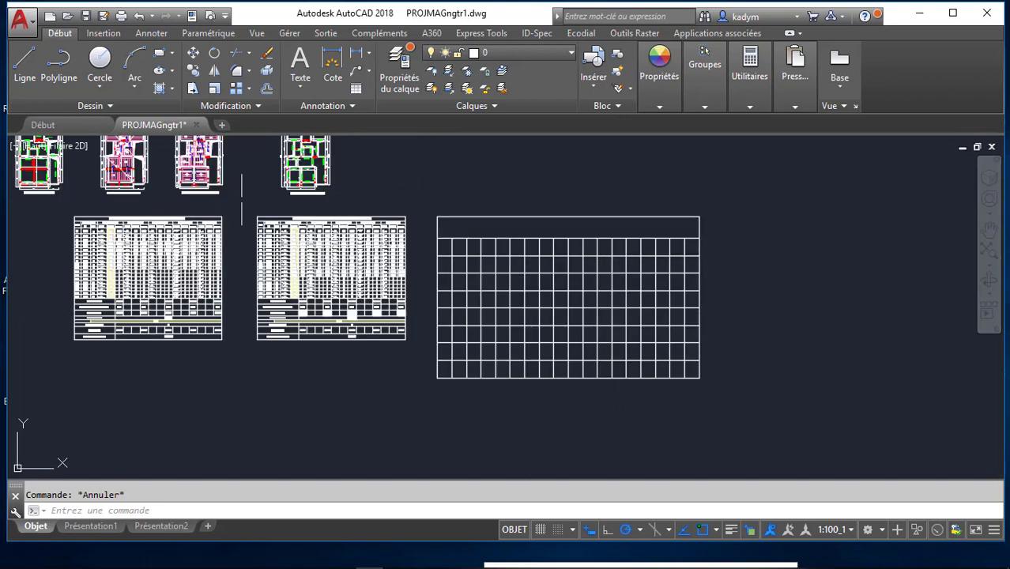
click(670, 327)
key(Escape)
scroll(569, 218, down, 2)
click(568, 218)
key(Escape)
mouse_move(693, 554)
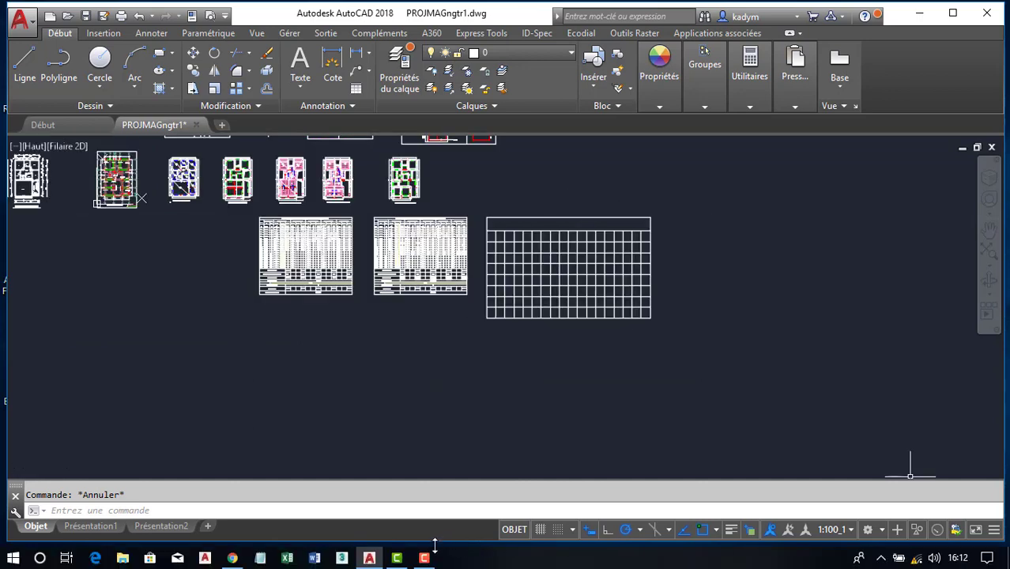
mouse_move(434, 547)
click(429, 499)
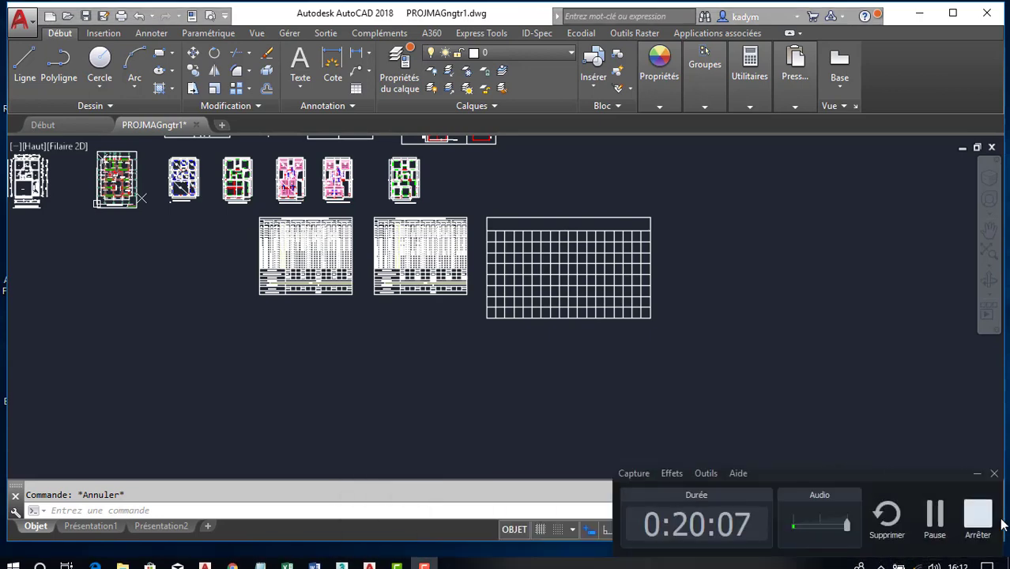